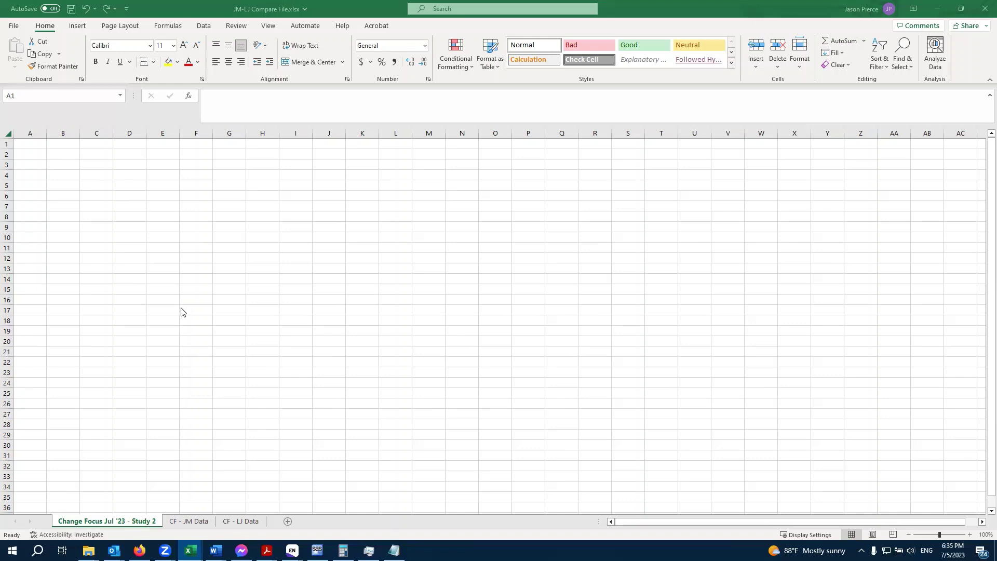
# Step: Set the row height of all rows on the CF - JM Data sheet to 15
pyautogui.click(189, 521)
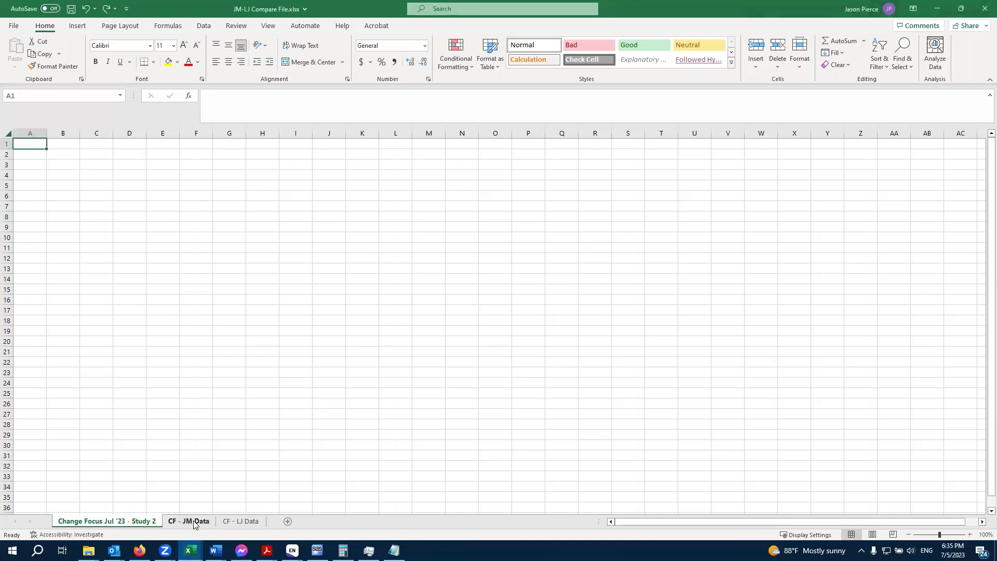
pyautogui.click(247, 522)
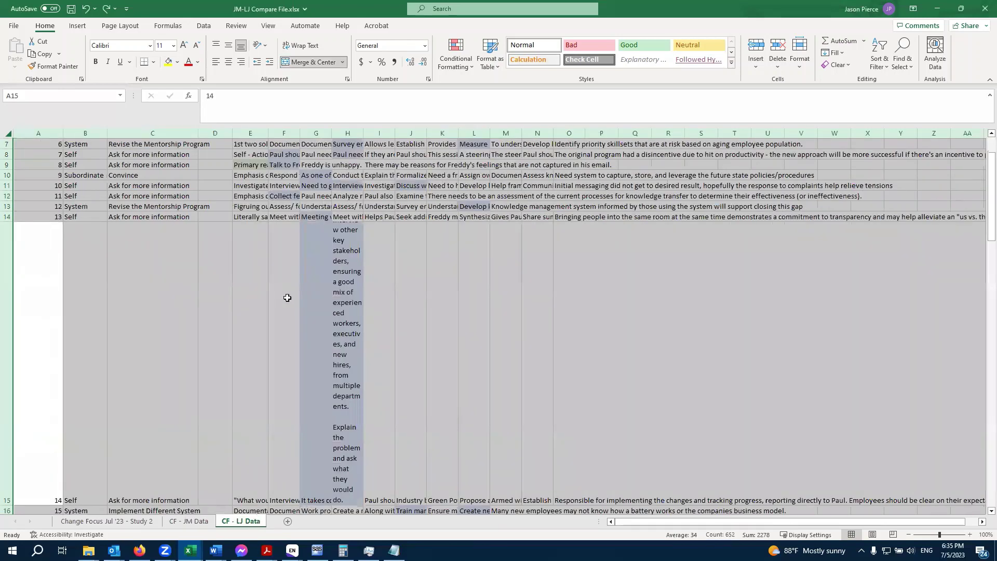
pyautogui.click(197, 522)
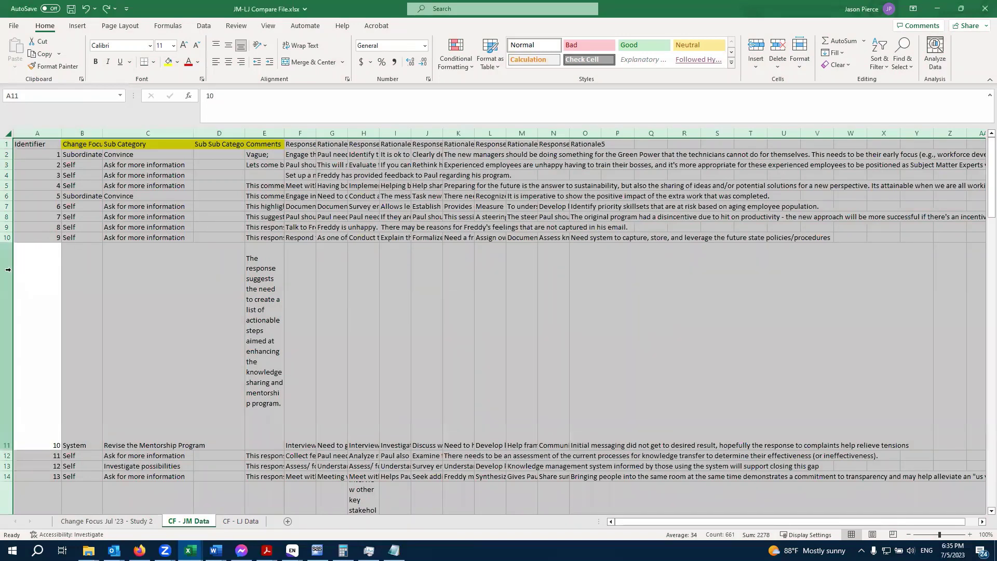
pyautogui.hotkey('ctrl', 'h')
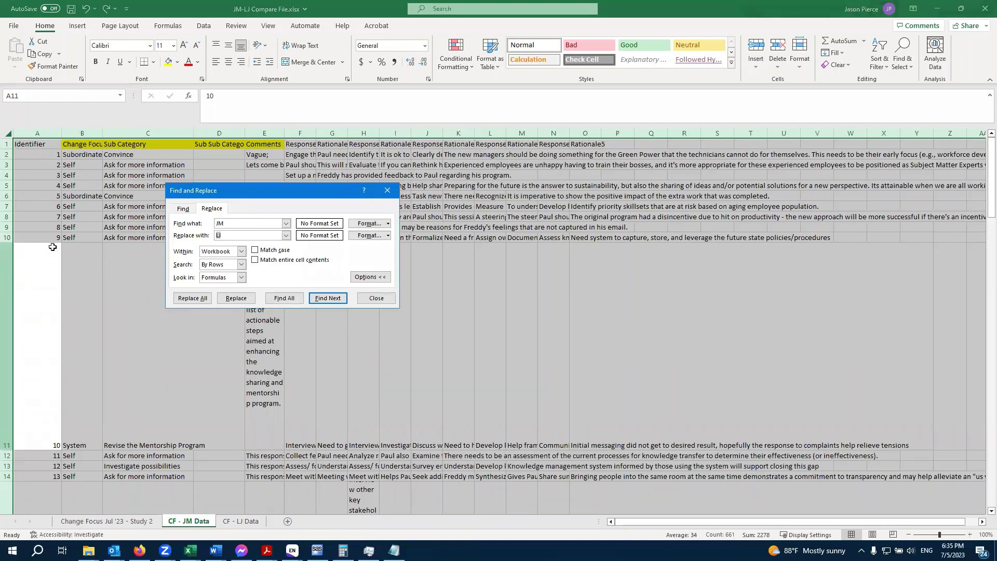
pyautogui.click(362, 294)
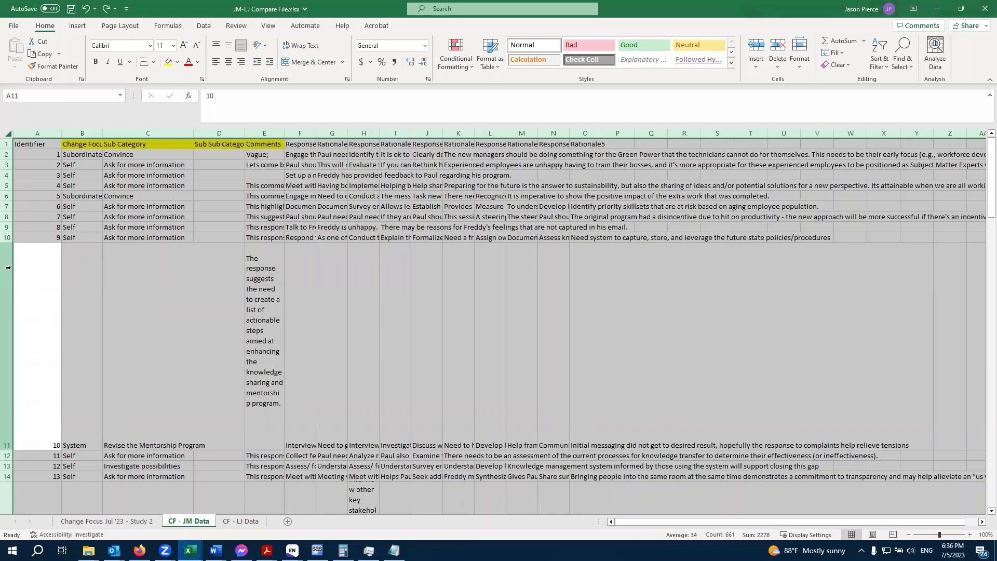
pyautogui.rightClick(7, 273)
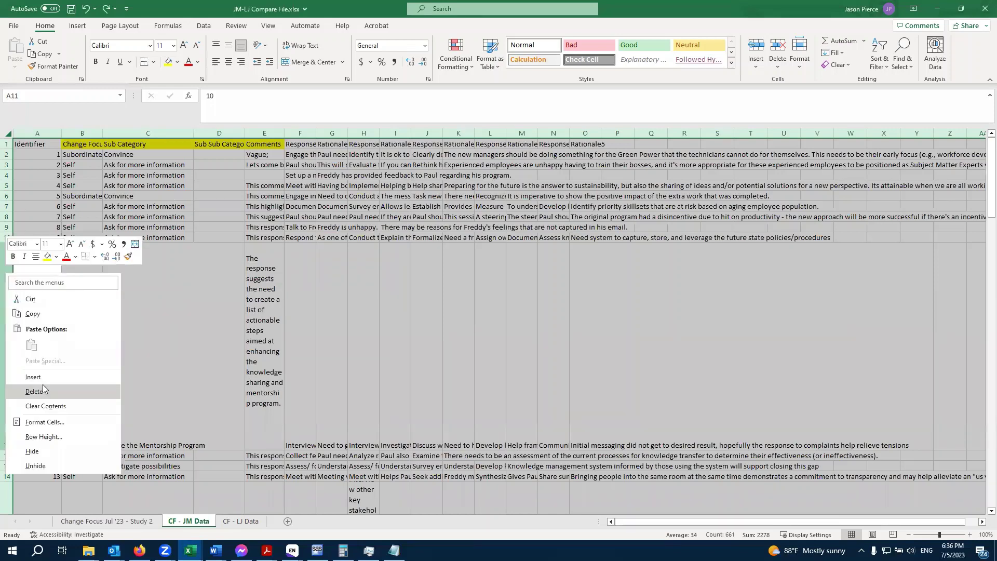
pyautogui.click(44, 437)
pyautogui.write('15')
pyautogui.press('Return')
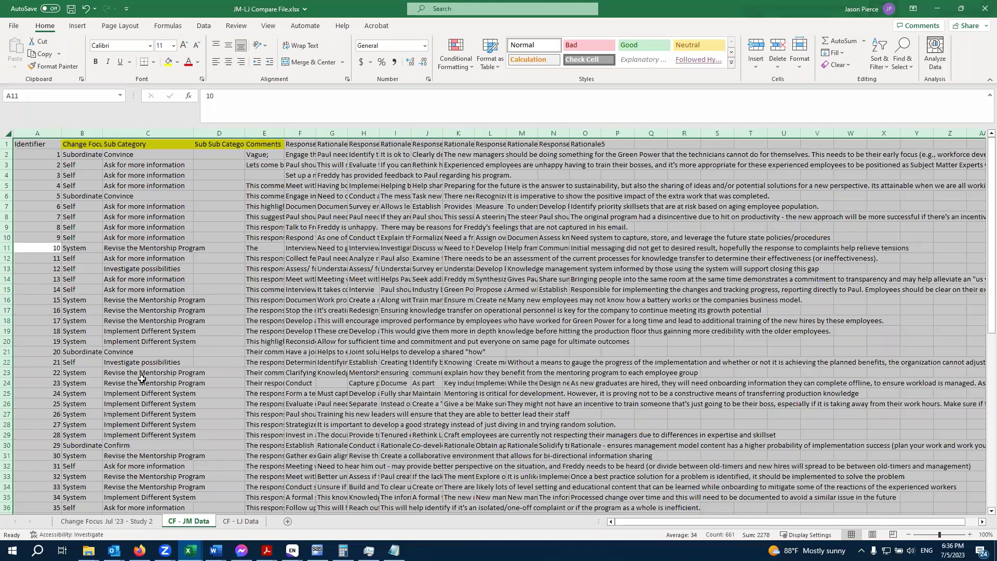
# Step: Set the row height of all rows on the CF - LJ Data sheet to 15 and clear the full-sheet selection
pyautogui.click(240, 520)
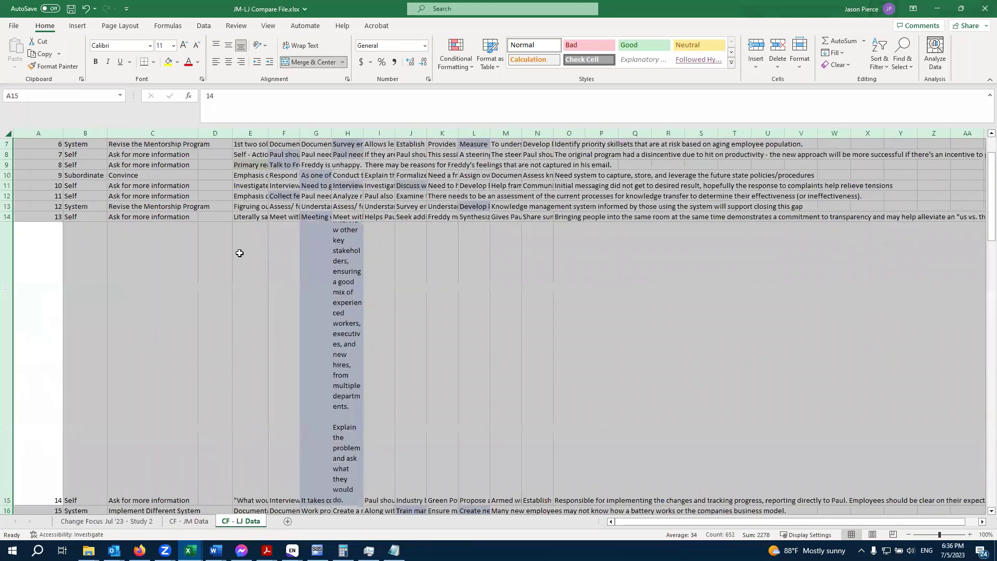
pyautogui.rightClick(8, 253)
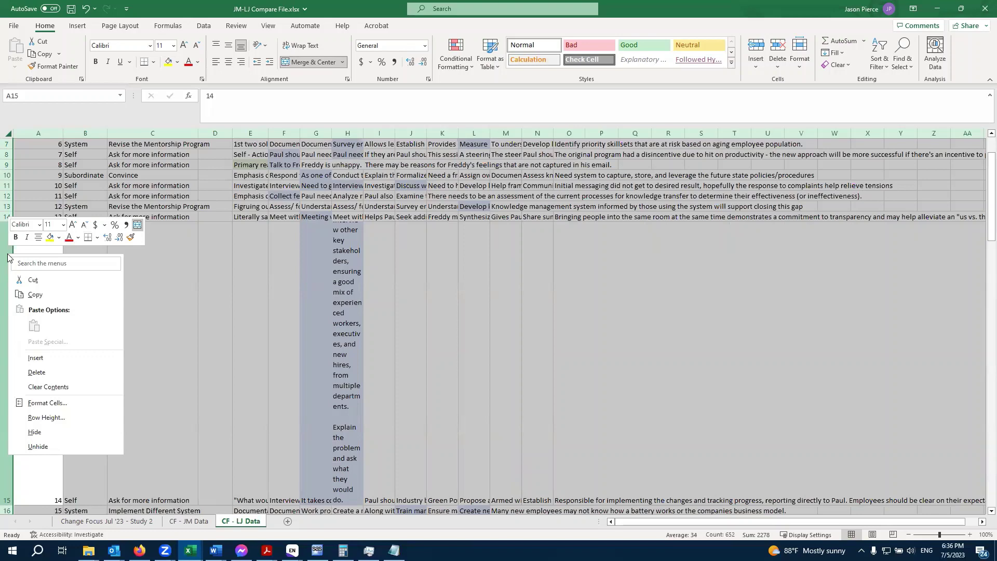
pyautogui.click(49, 413)
pyautogui.write('15')
pyautogui.press('Return')
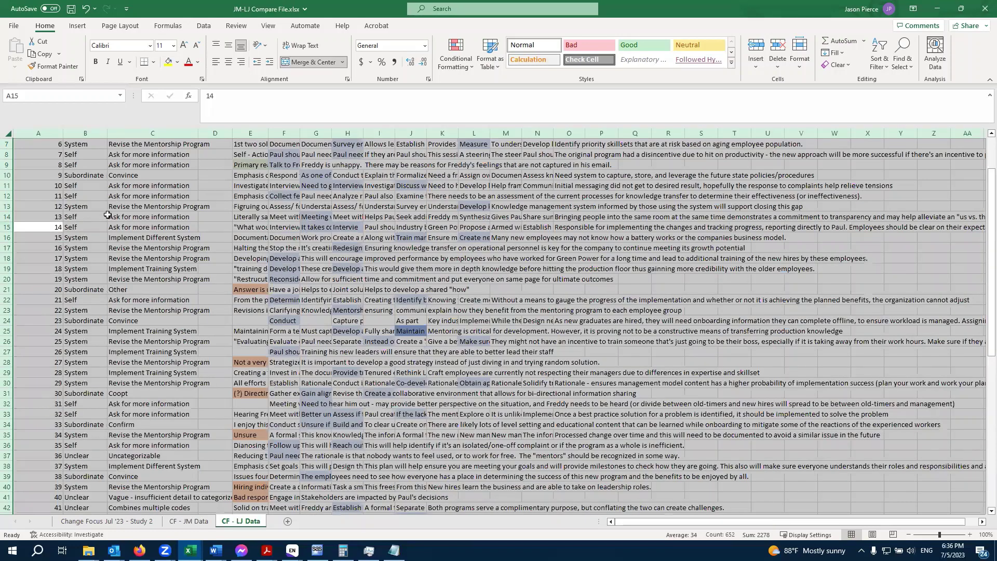
pyautogui.click(112, 247)
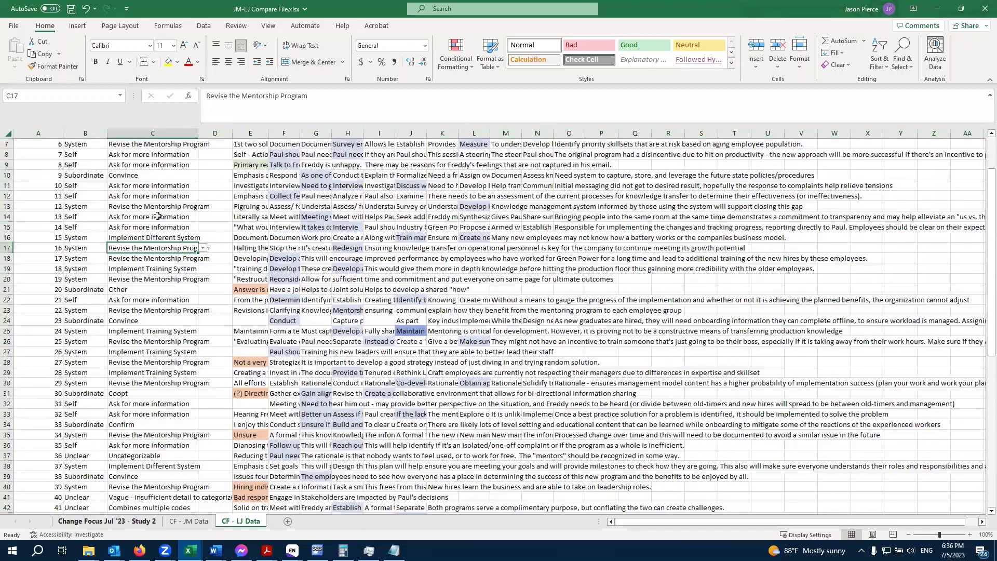
# Step: Return to cell A1 on the CF - JM Data sheet and view the top rows of the CF - LJ Data sheet
pyautogui.hotkey('ctrl', 'pageup')
pyautogui.hotkey('ctrl', 'pageup')
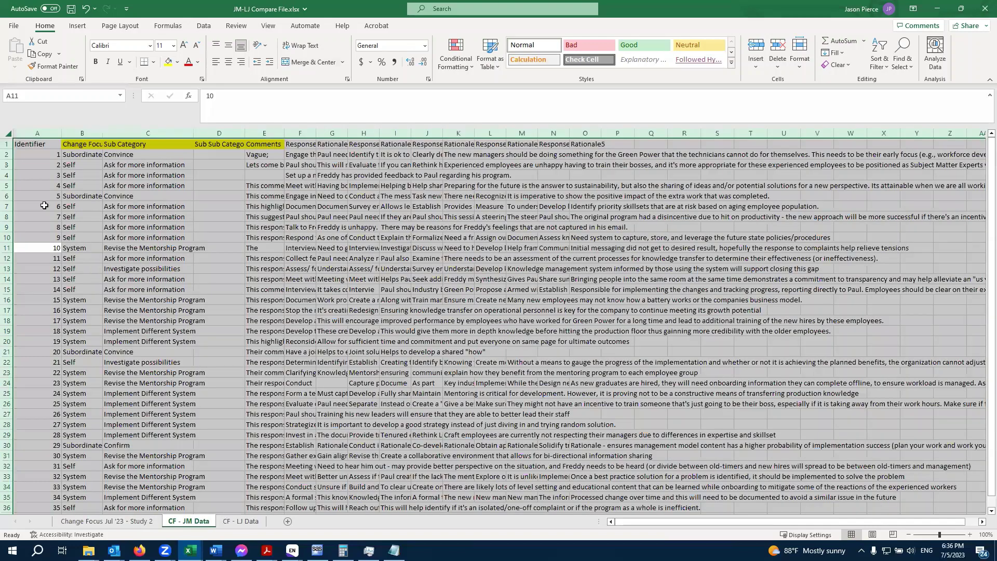
pyautogui.click(185, 521)
pyautogui.hotkey('ctrl', 'Home')
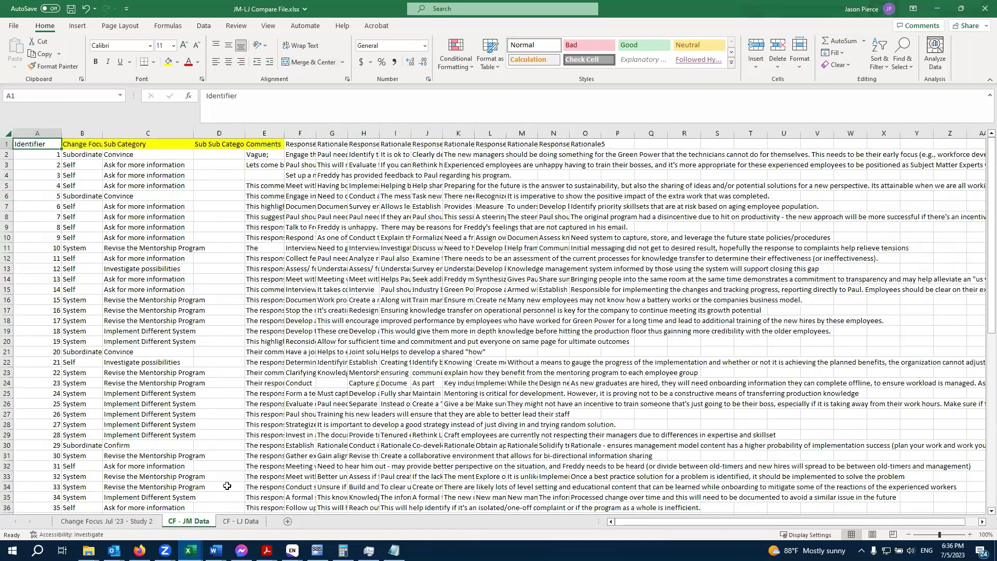
pyautogui.hotkey('ctrl', 'pagedown')
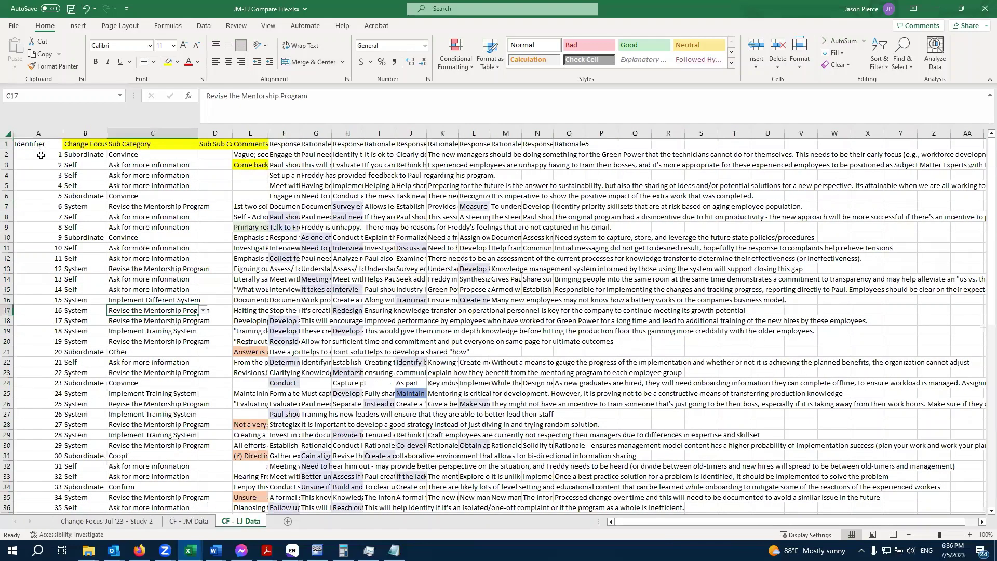
# Step: Enter =IF('CF - JM Data'!A1='CF - LJ Data'!A1,'CF - LJ Data'!A1,"") in A1 of the Change Focus Jul '23 - Study 2 sheet
pyautogui.click(130, 522)
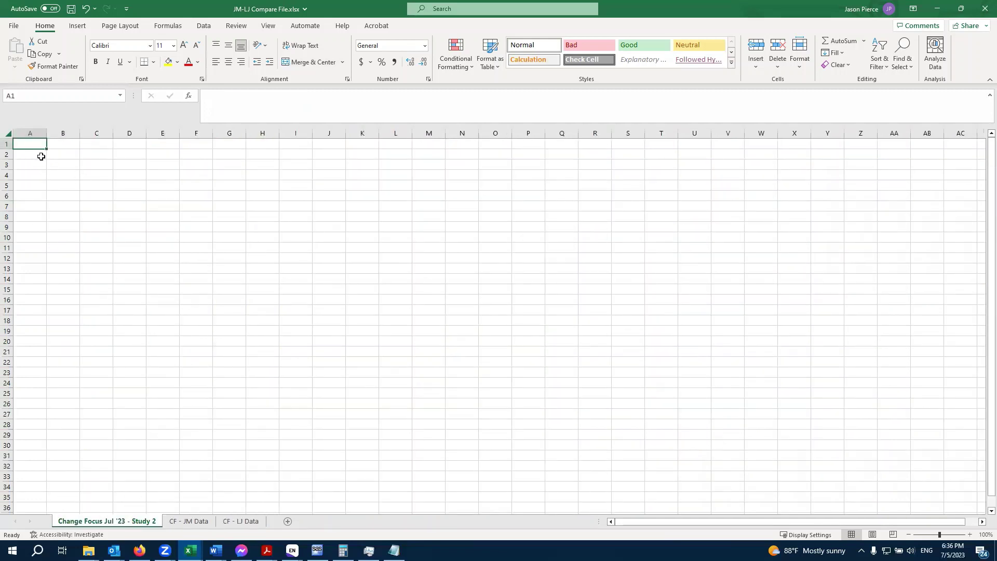
pyautogui.write('=if')
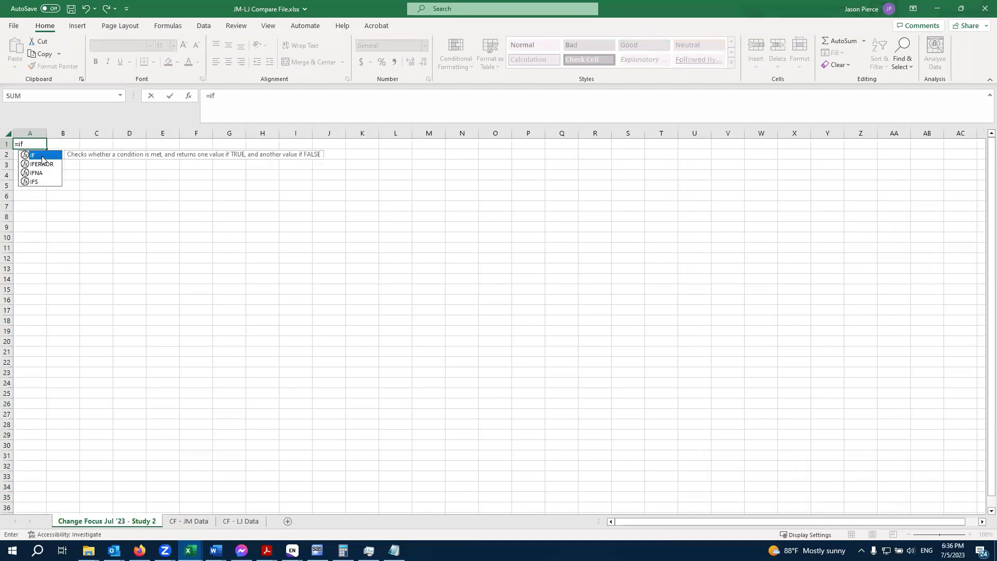
pyautogui.write('(')
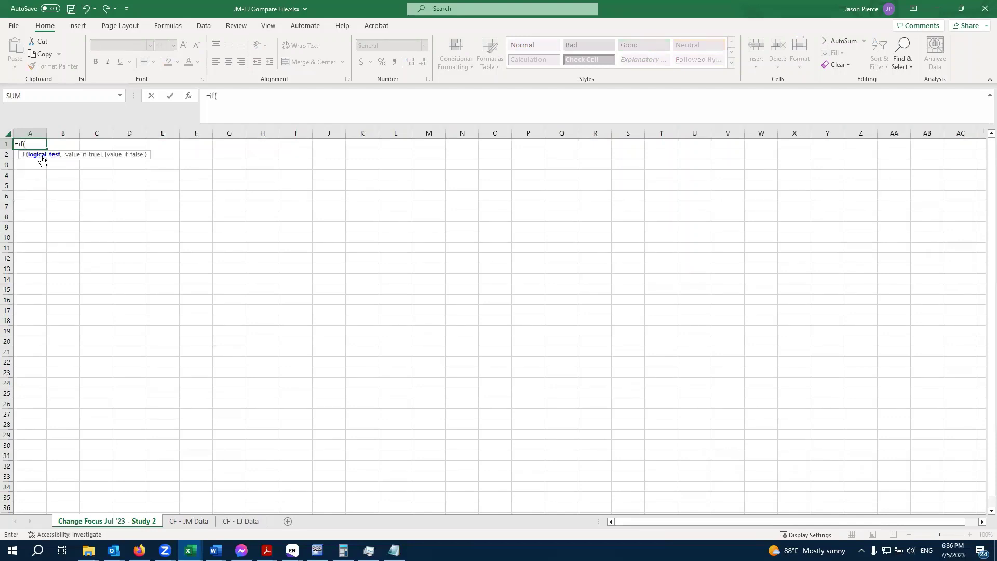
pyautogui.click(189, 520)
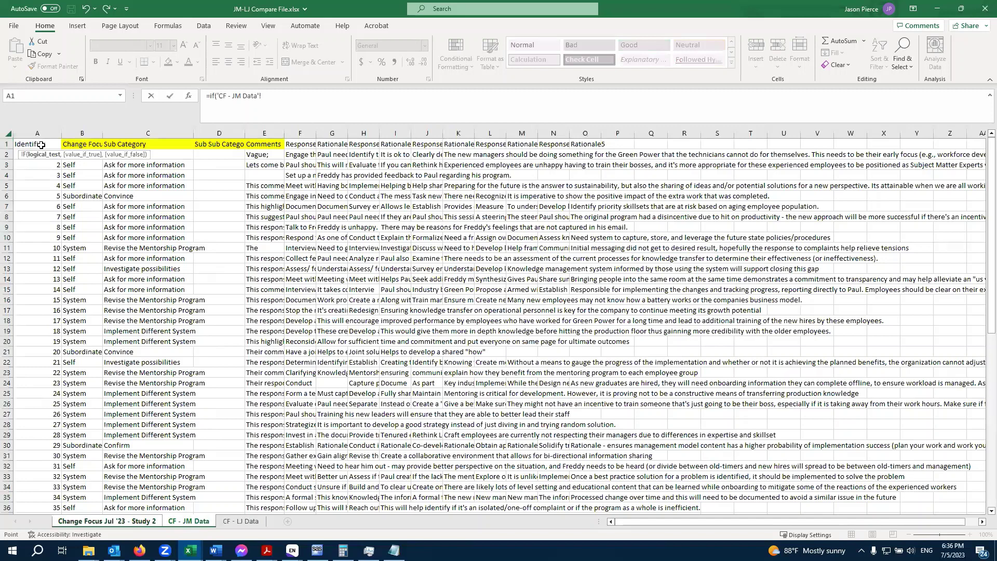
pyautogui.click(41, 145)
pyautogui.write('=')
pyautogui.click(236, 521)
pyautogui.click(32, 144)
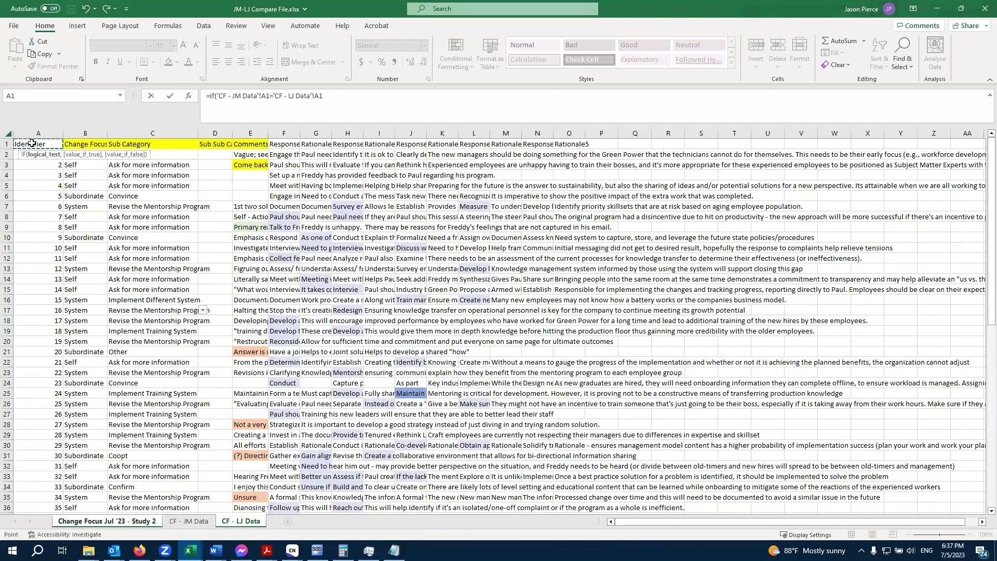
pyautogui.write(',')
pyautogui.click(37, 145)
pyautogui.write(',')
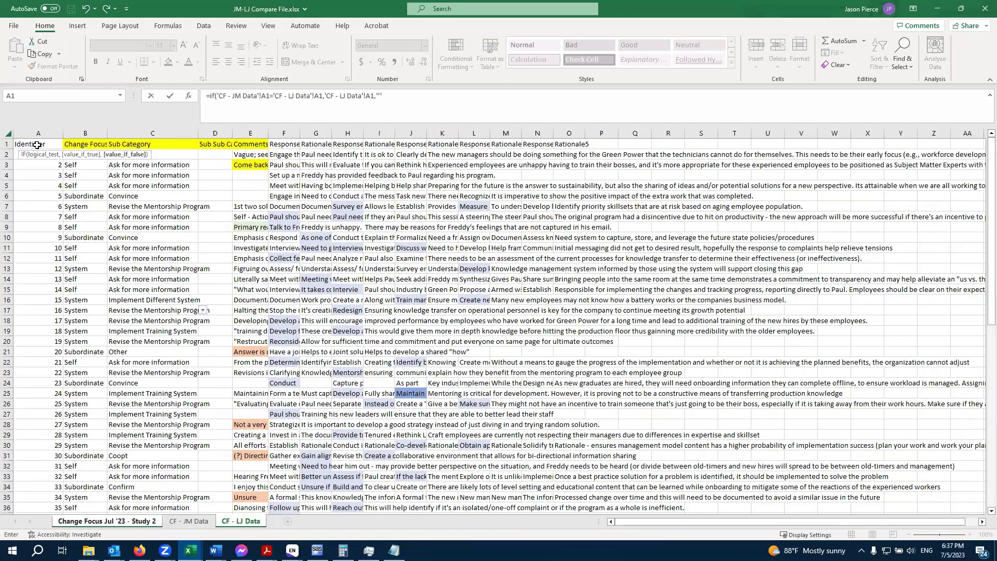
pyautogui.press('Return')
# Step: Fill the A1 comparison formula down column A to row 69, and clear the surplus cell A69
pyautogui.moveTo(43, 134); pyautogui.dragTo(45, 134)
pyautogui.click(42, 147)
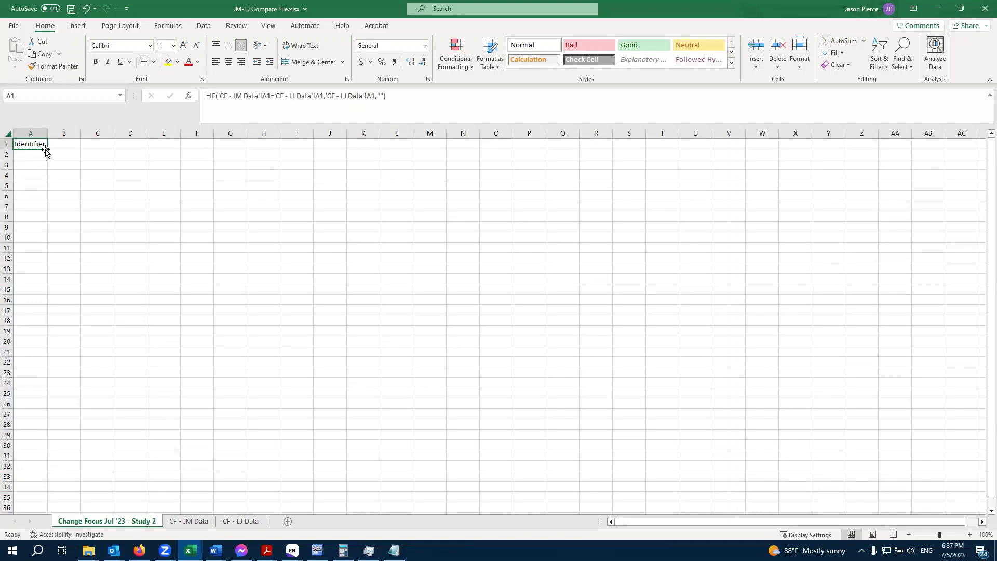
pyautogui.moveTo(47, 150); pyautogui.dragTo(35, 507)
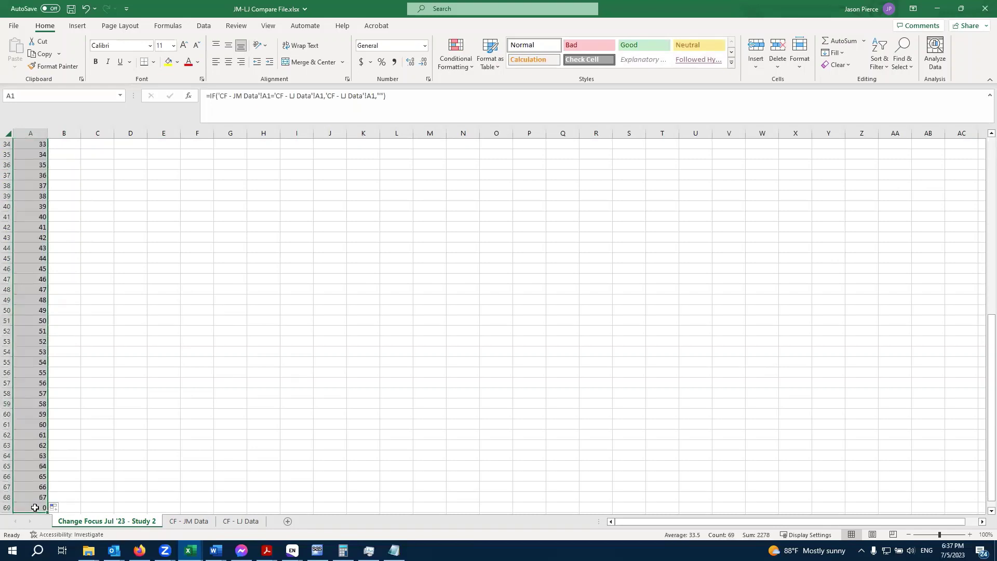
pyautogui.scroll(-1, 39, 475)
pyautogui.click(42, 473)
pyautogui.press('Delete')
pyautogui.scroll(12, 52, 274)
pyautogui.scroll(-8, 52, 274)
pyautogui.scroll(8, 52, 272)
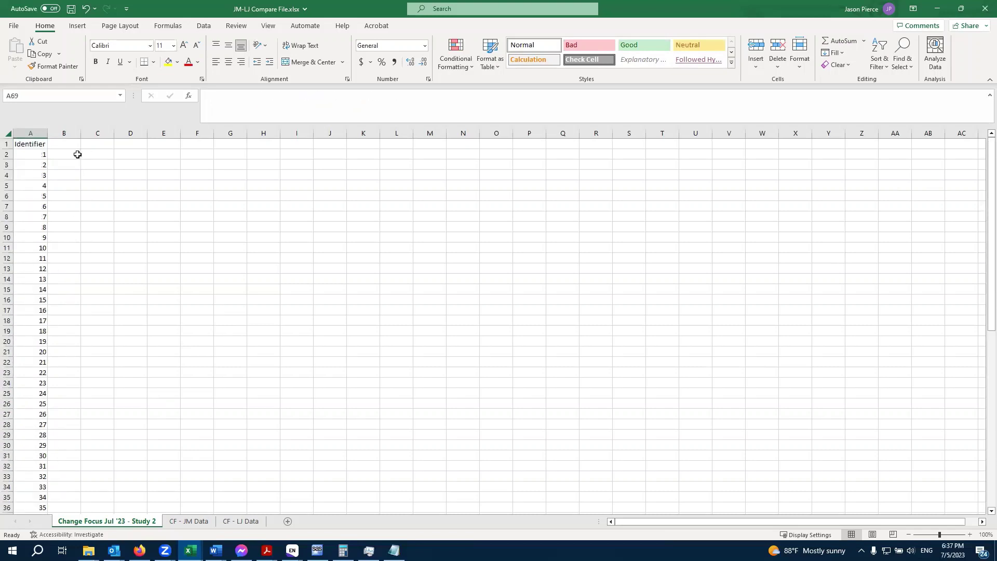
# Step: Widen column A slightly and centre its contents horizontally
pyautogui.moveTo(47, 133); pyautogui.dragTo(56, 134)
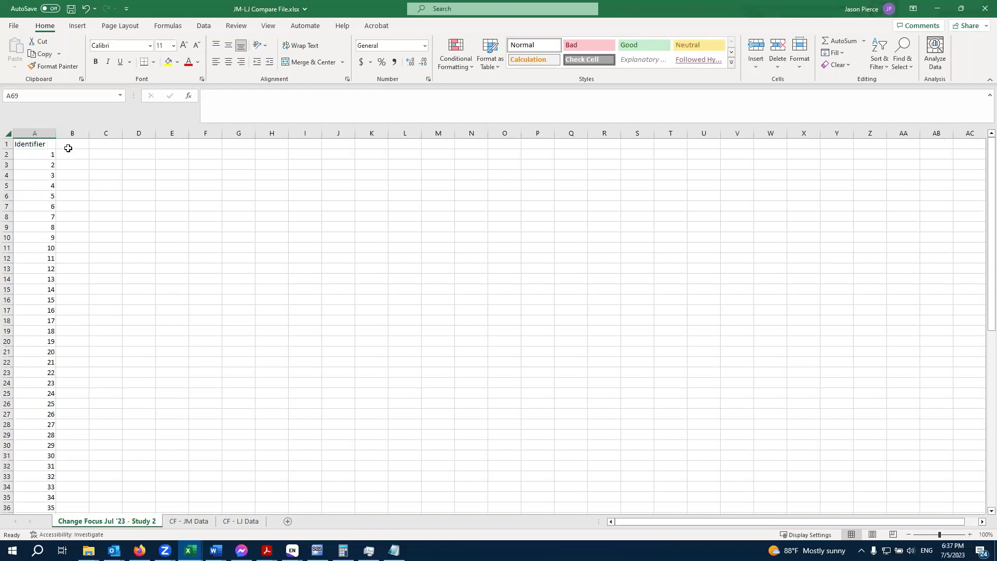
pyautogui.click(39, 134)
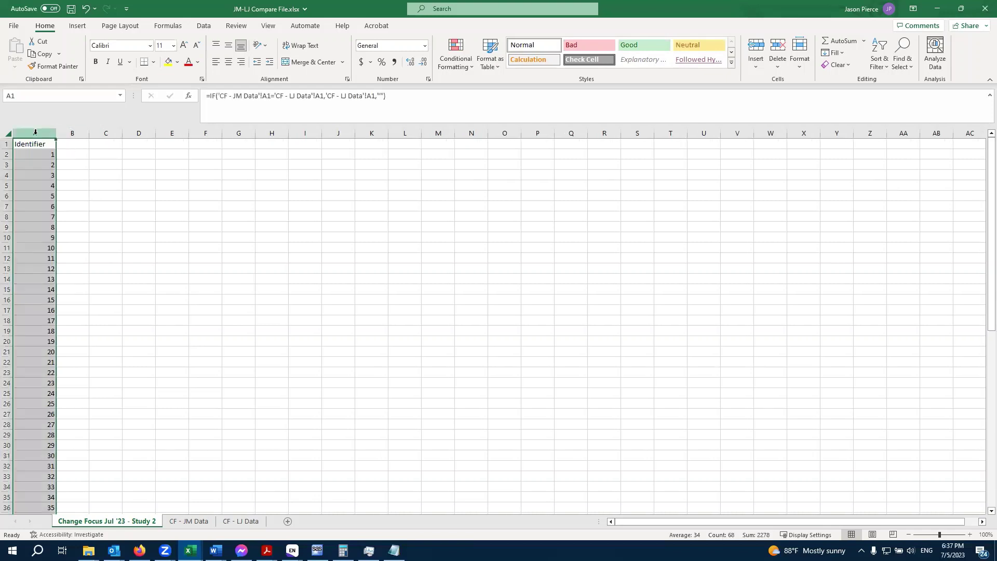
pyautogui.click(227, 69)
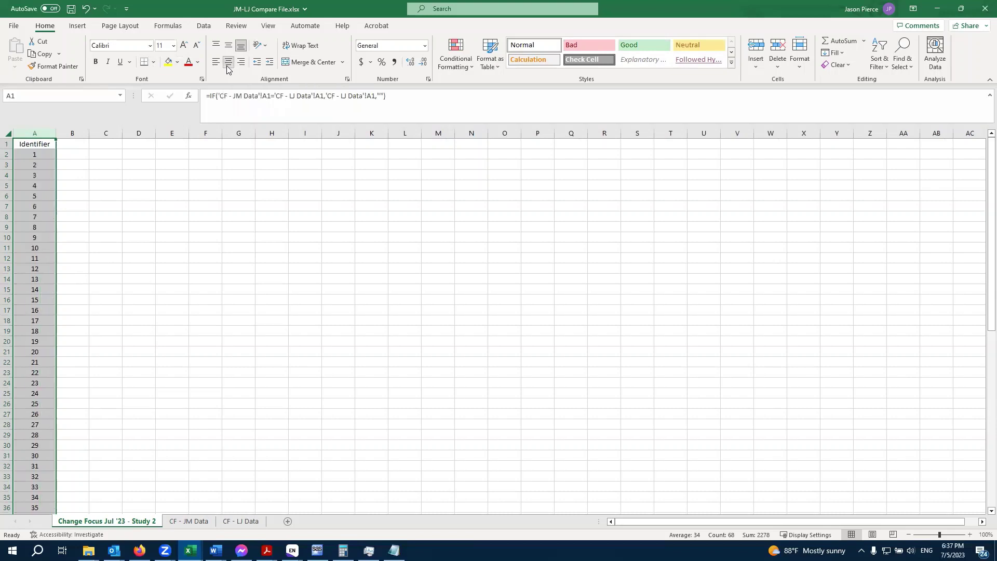
# Step: Enter the heading "Disagree?" in cell B1
pyautogui.click(75, 143)
pyautogui.write('Disa')
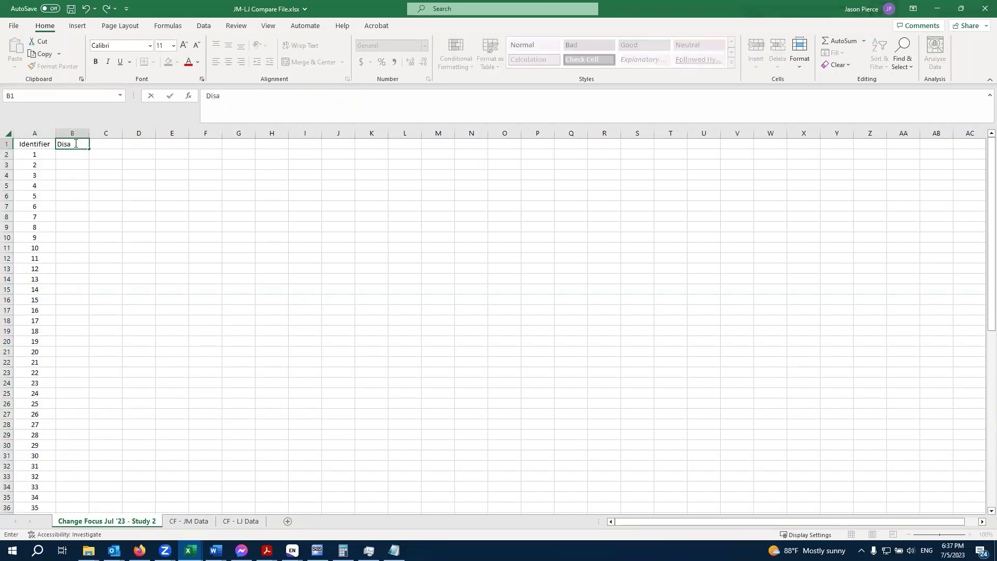
pyautogui.write('gree?')
pyautogui.press('Return')
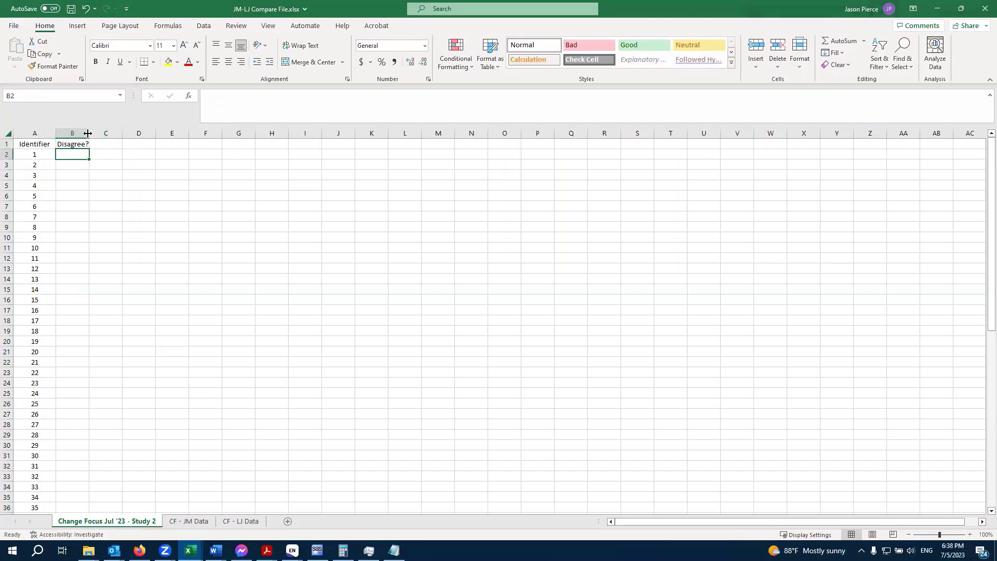
# Step: Widen column B and centre its contents horizontally
pyautogui.moveTo(88, 133); pyautogui.dragTo(103, 133)
pyautogui.click(79, 134)
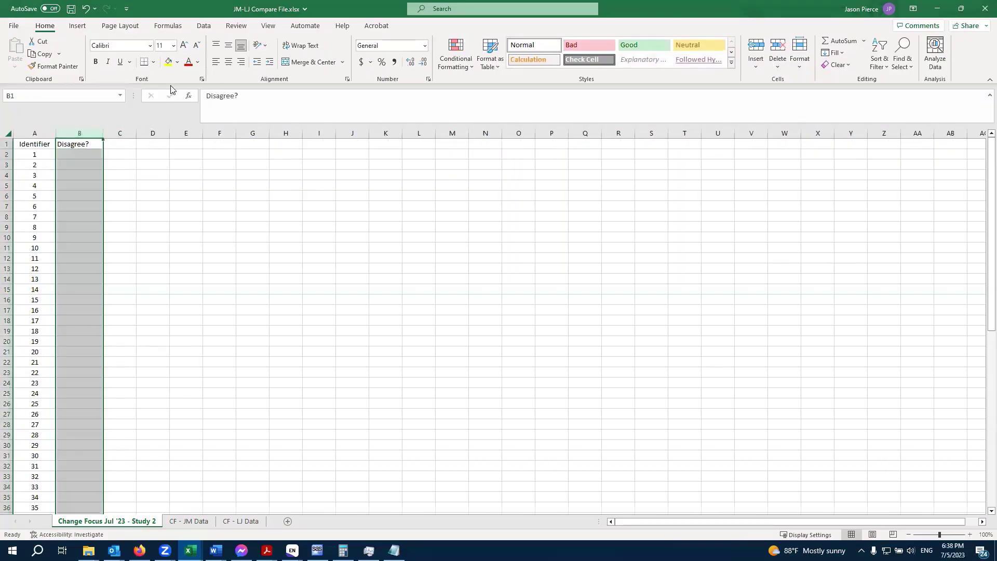
pyautogui.click(230, 63)
pyautogui.click(130, 145)
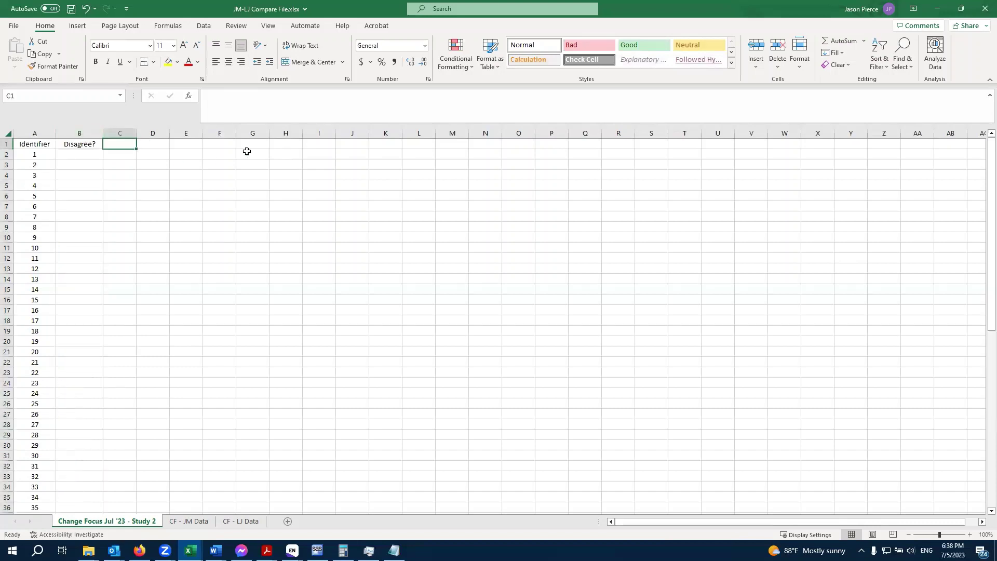
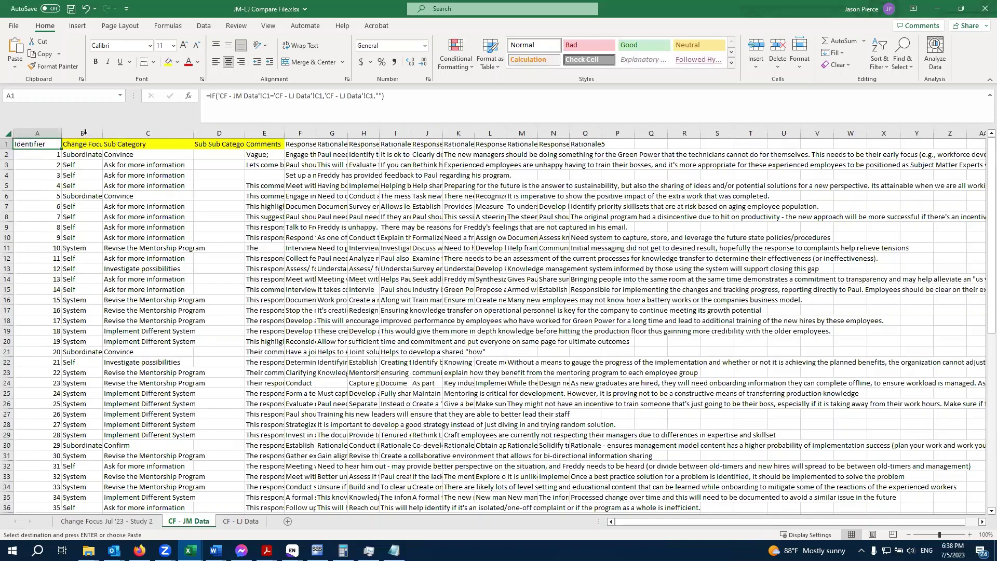
# Step: Check the column order on the CF - LJ Data sheet and move the Sub Category heading formula from C1 to D1 on the comparison sheet
pyautogui.click(239, 521)
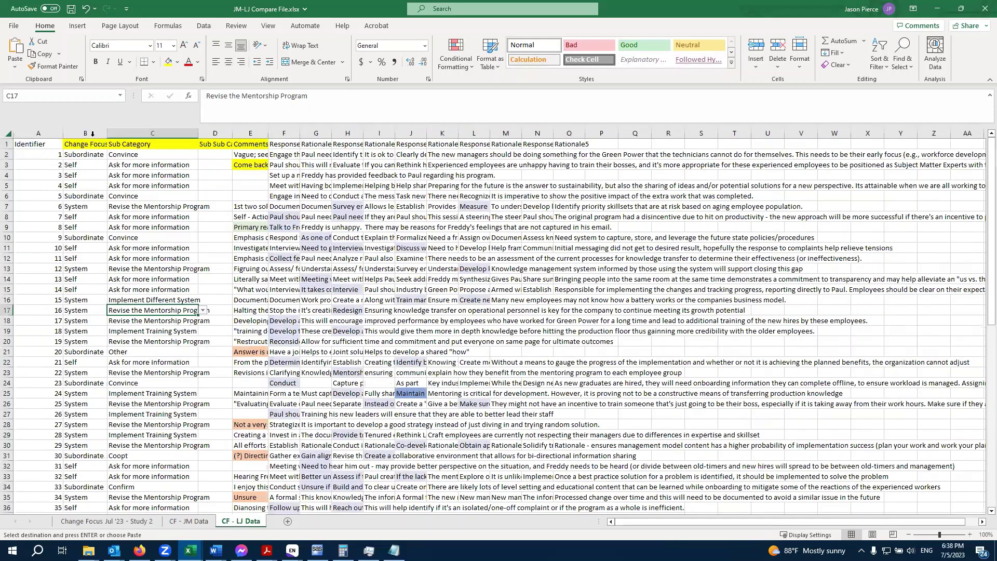
pyautogui.click(118, 521)
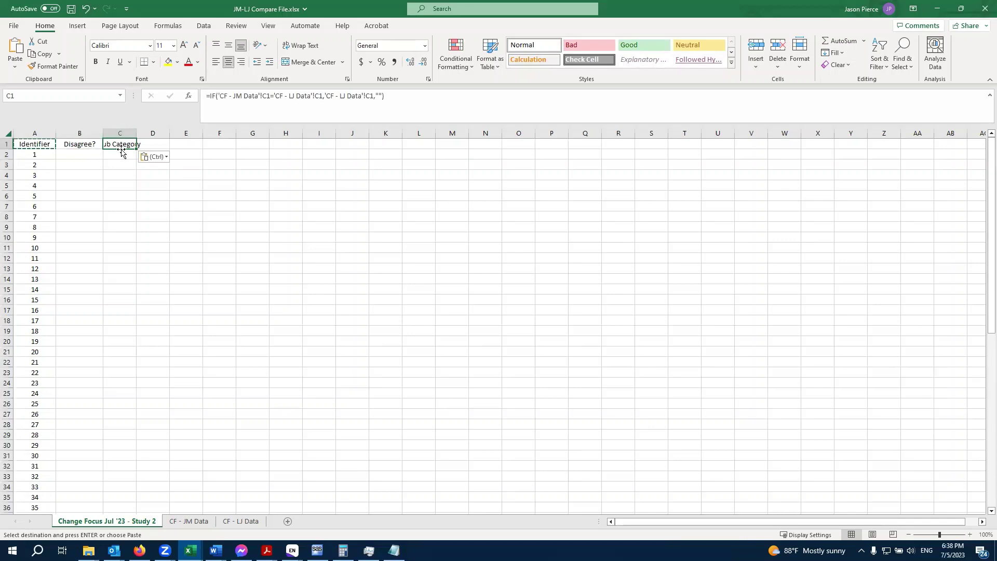
pyautogui.click(147, 146)
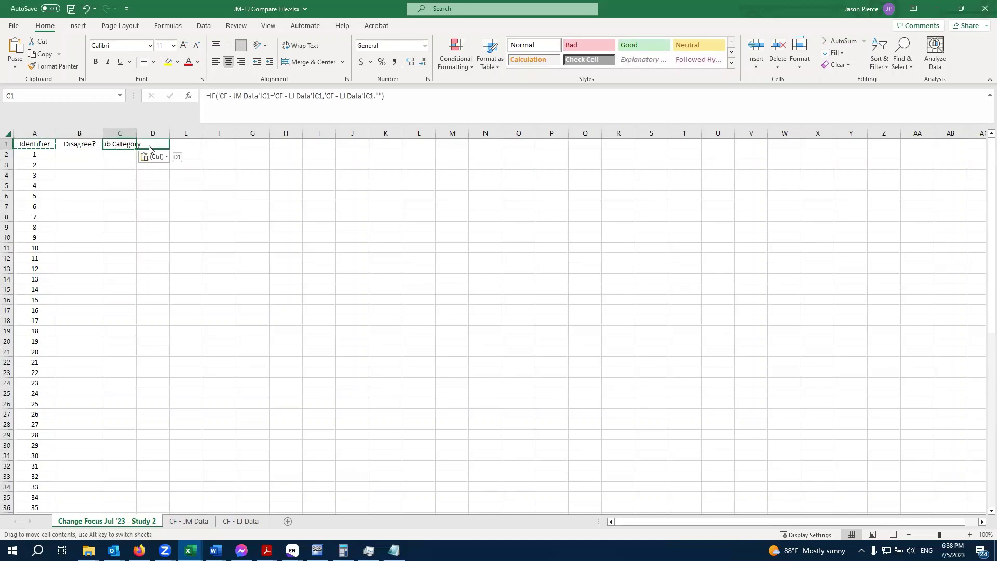
pyautogui.moveTo(144, 151)
pyautogui.mouseDown()
pyautogui.moveTo(118, 149)
pyautogui.moveTo(154, 146)
pyautogui.mouseUp()
pyautogui.click(122, 146)
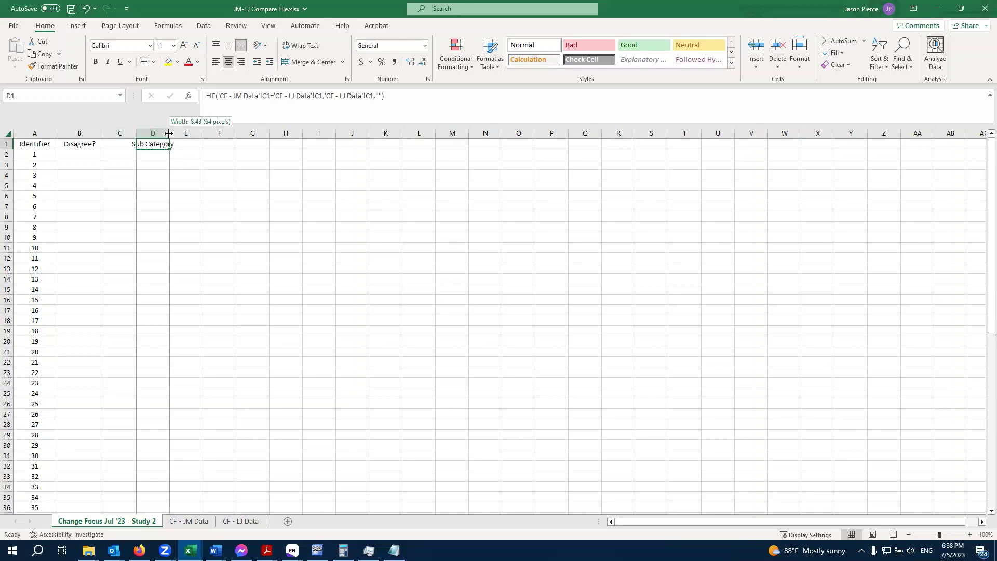
# Step: Fit column D to its heading and fill the D1 heading formula back into C1
pyautogui.doubleClick(169, 133)
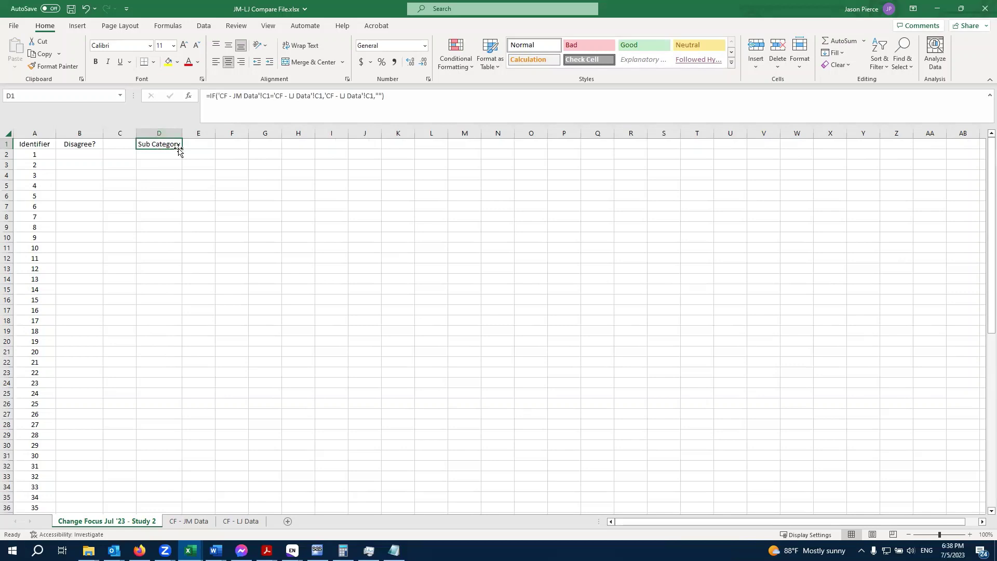
pyautogui.moveTo(182, 150); pyautogui.dragTo(113, 149)
pyautogui.click(123, 139)
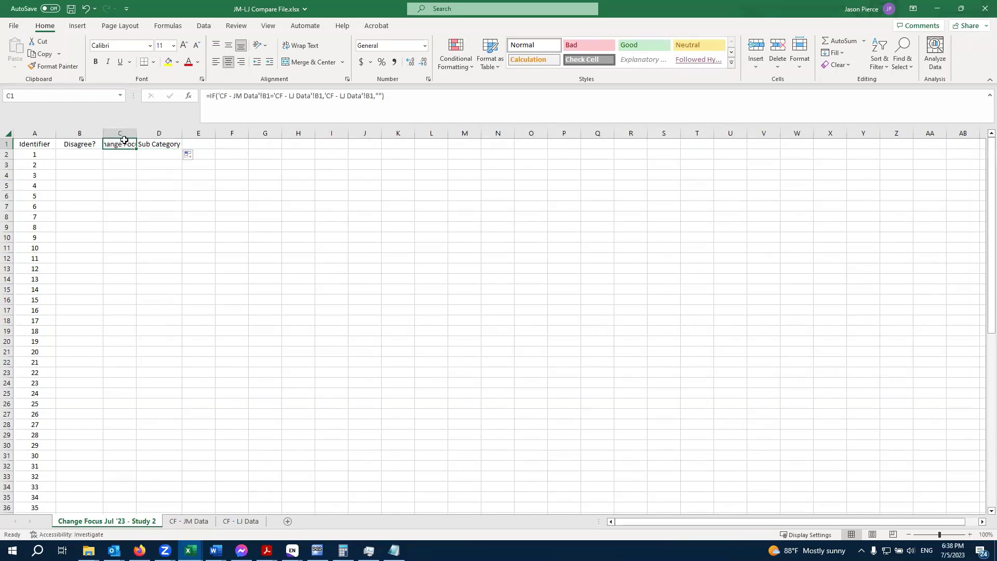
# Step: Check the Change Focus heading on the CF - JM Data and CF - LJ Data sheets and fit comparison column C to its heading
pyautogui.click(188, 521)
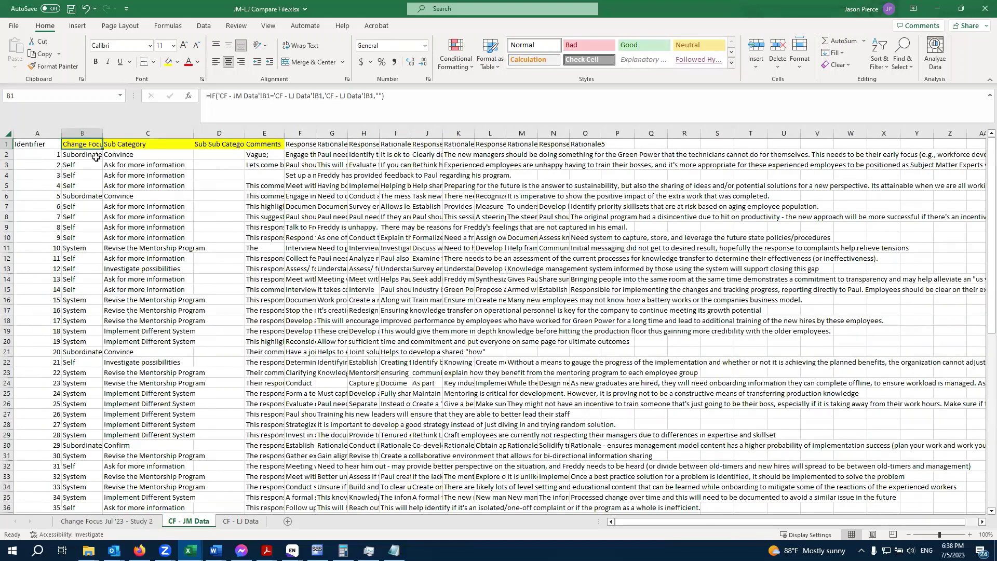
pyautogui.click(229, 521)
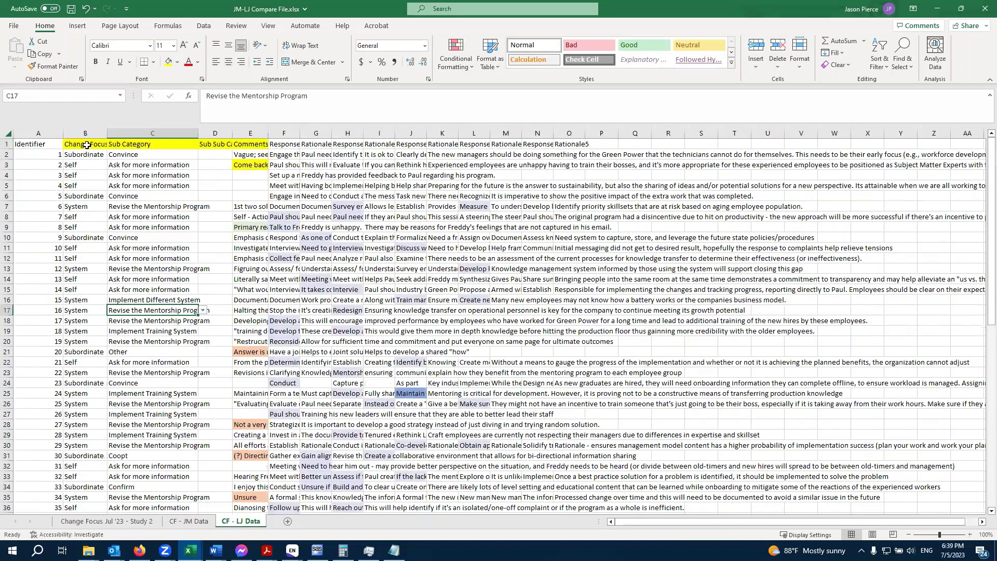
pyautogui.click(140, 526)
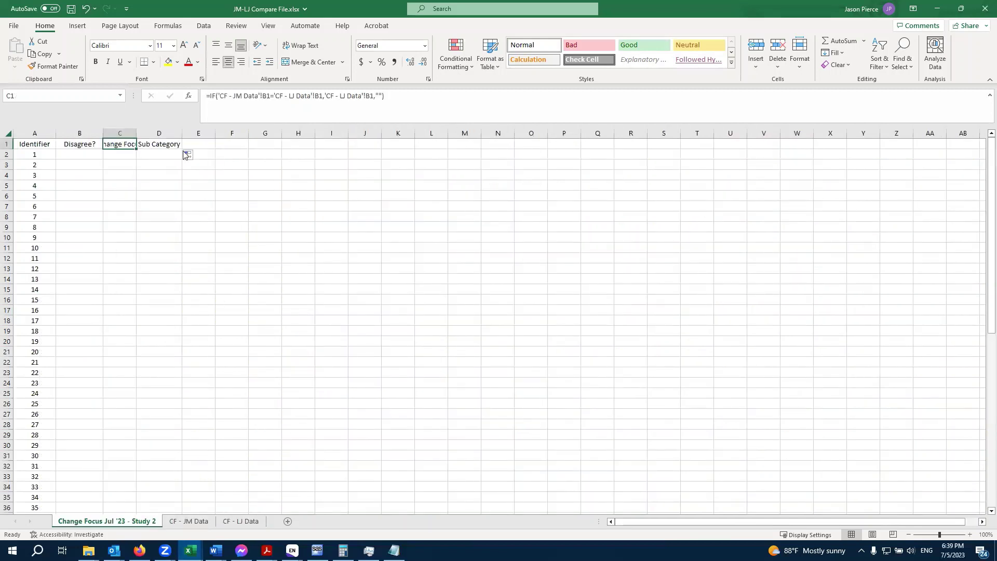
pyautogui.doubleClick(136, 133)
# Step: Fill the heading formula from D1 across row 1 to R1 and clear the surplus zeros in Q1:R1
pyautogui.click(184, 147)
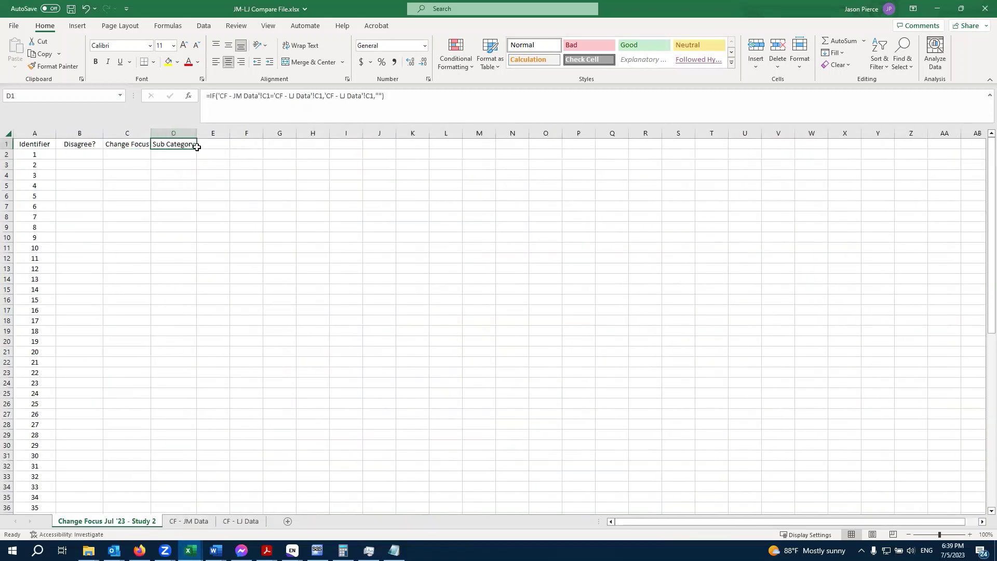
pyautogui.moveTo(198, 149); pyautogui.dragTo(651, 150)
pyautogui.click(579, 144)
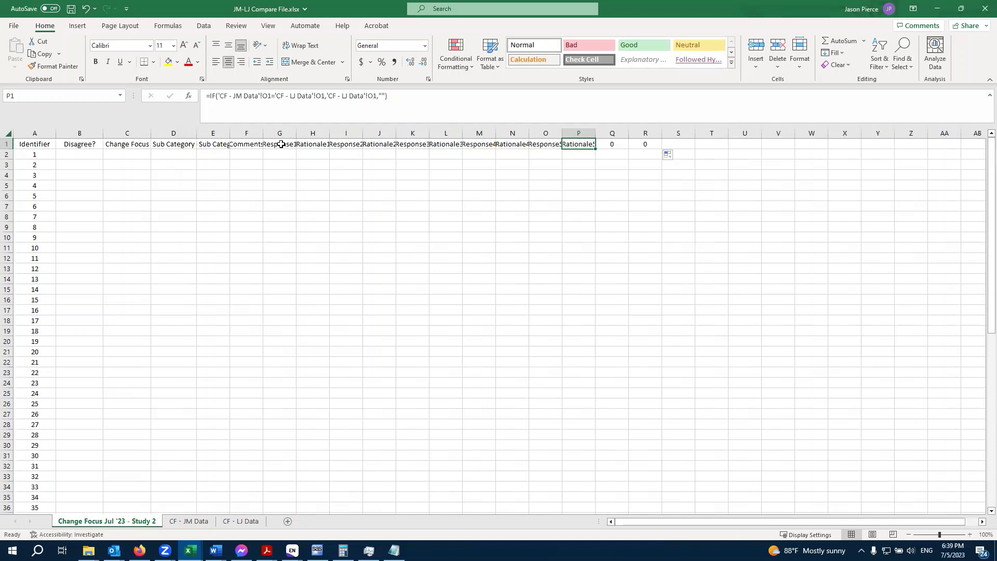
pyautogui.click(281, 143)
pyautogui.click(311, 144)
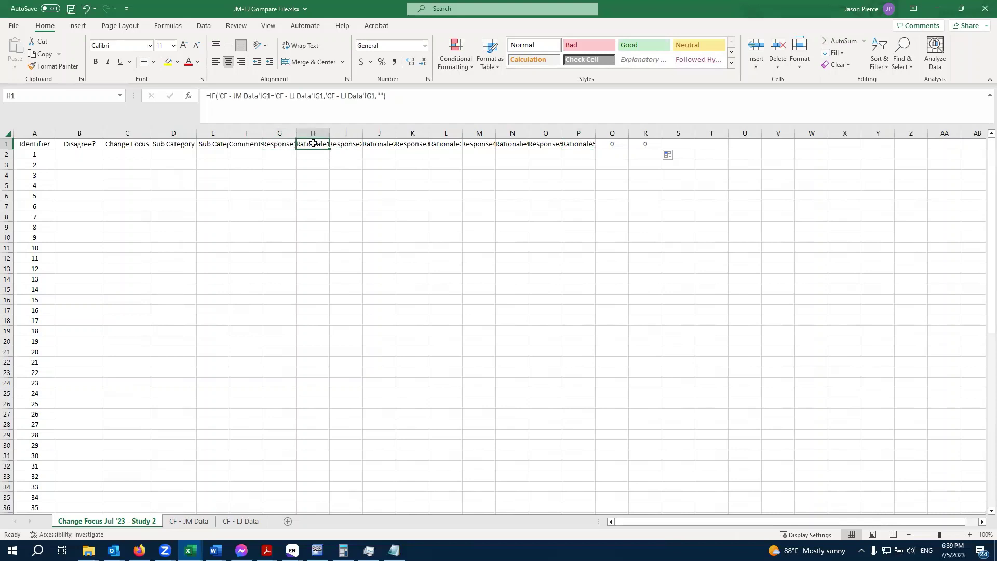
pyautogui.moveTo(608, 145); pyautogui.dragTo(637, 143)
pyautogui.press('Delete')
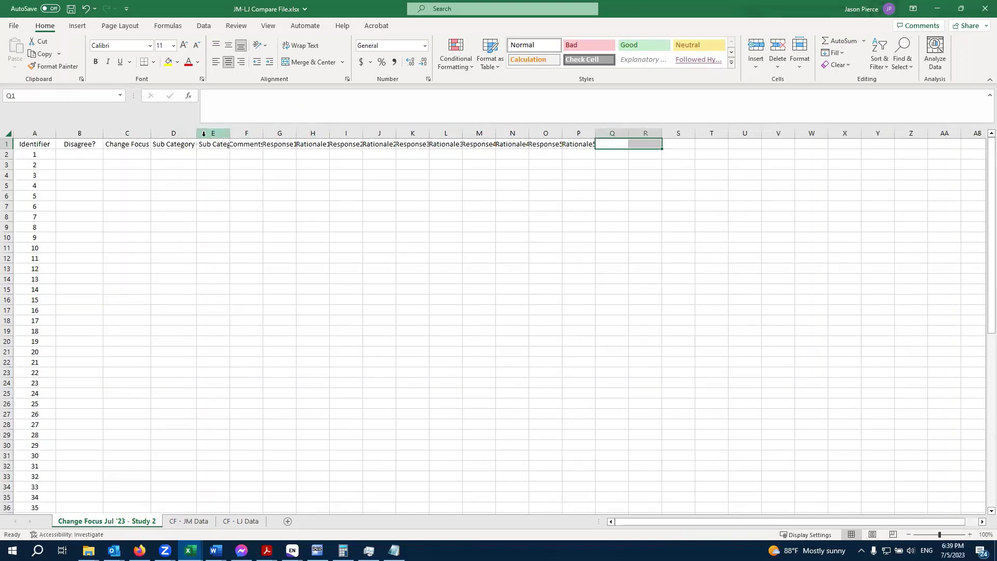
# Step: Fit the widths of columns E through P to their headings
pyautogui.moveTo(209, 135); pyautogui.dragTo(574, 137)
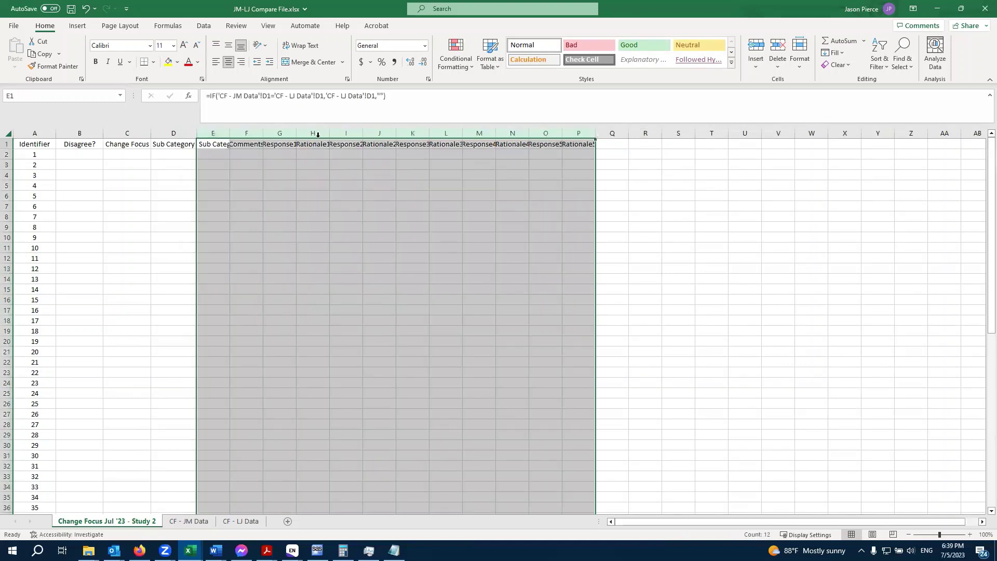
pyautogui.doubleClick(263, 131)
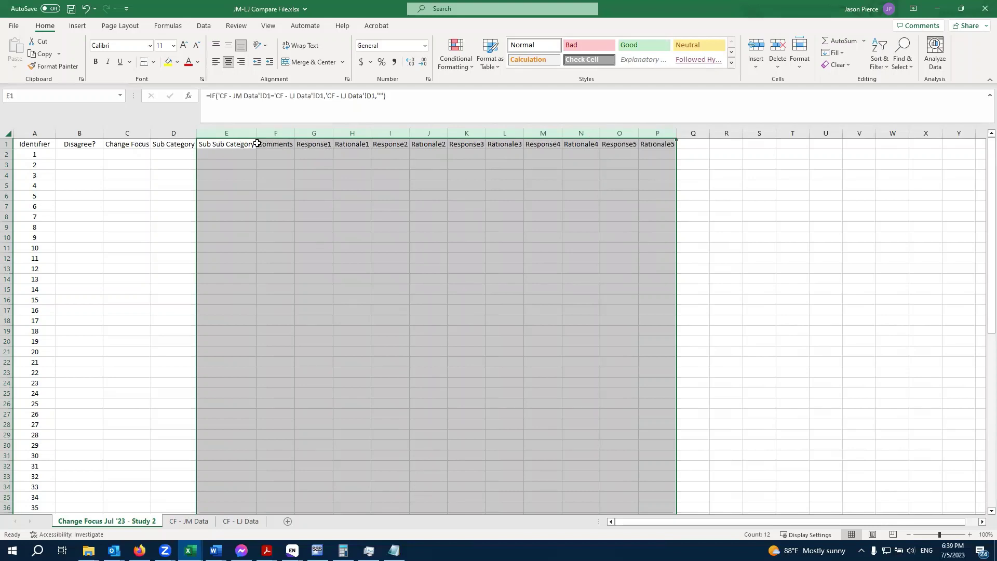
pyautogui.click(219, 153)
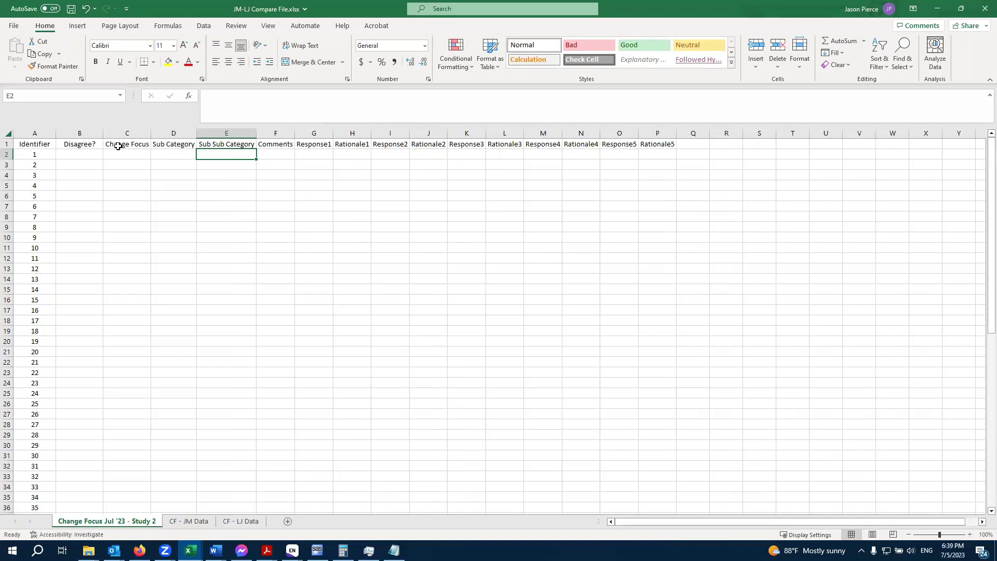
pyautogui.moveTo(126, 144); pyautogui.dragTo(218, 144)
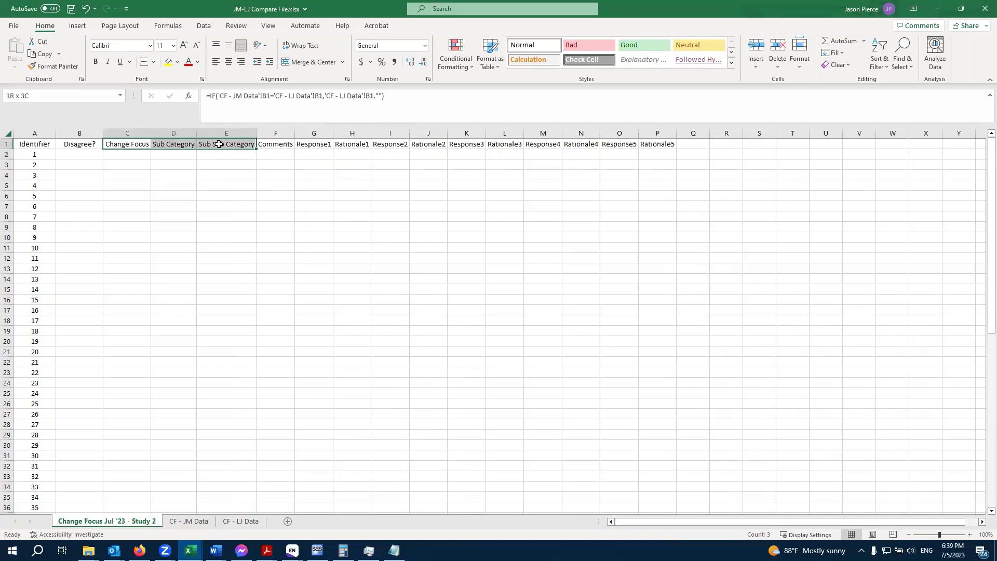
pyautogui.moveTo(131, 131); pyautogui.dragTo(157, 133)
pyautogui.click(139, 143)
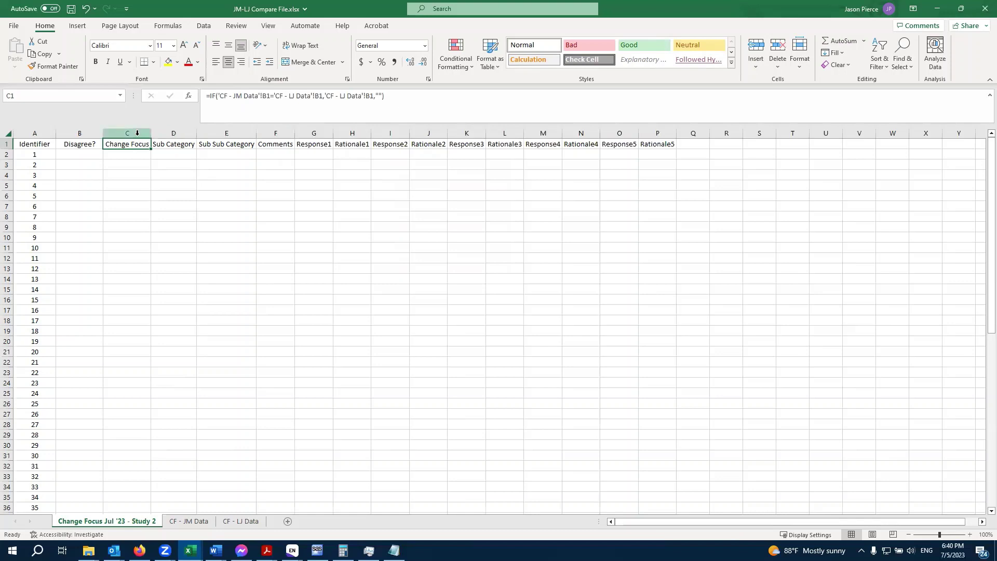
pyautogui.moveTo(137, 133); pyautogui.dragTo(275, 133)
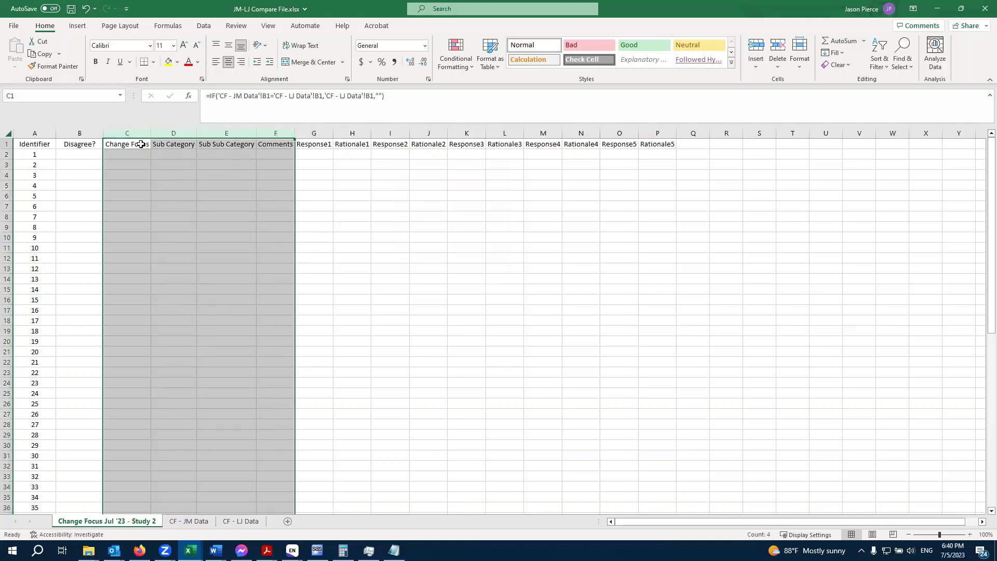
pyautogui.moveTo(141, 144); pyautogui.dragTo(245, 144)
pyautogui.click(261, 146)
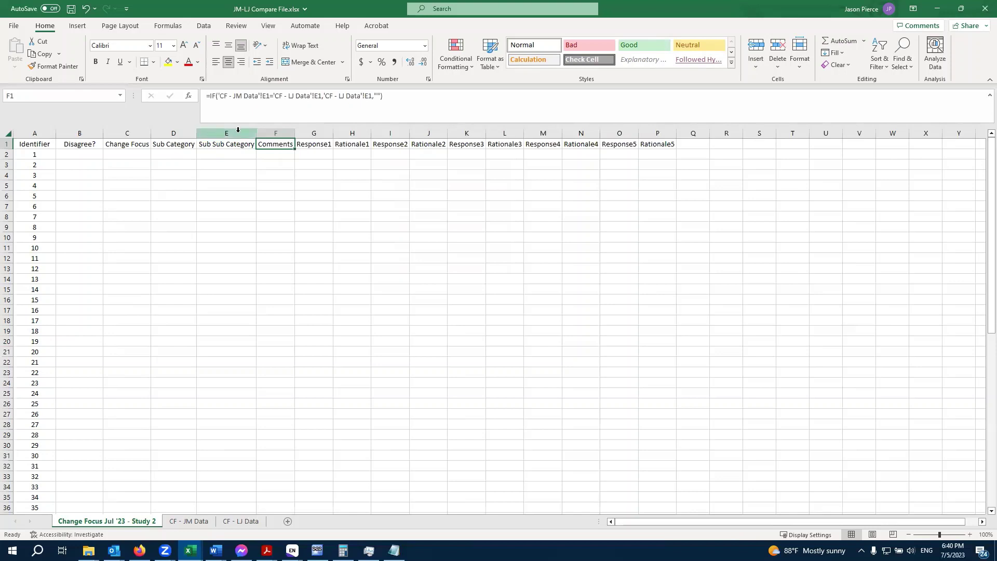
pyautogui.click(149, 145)
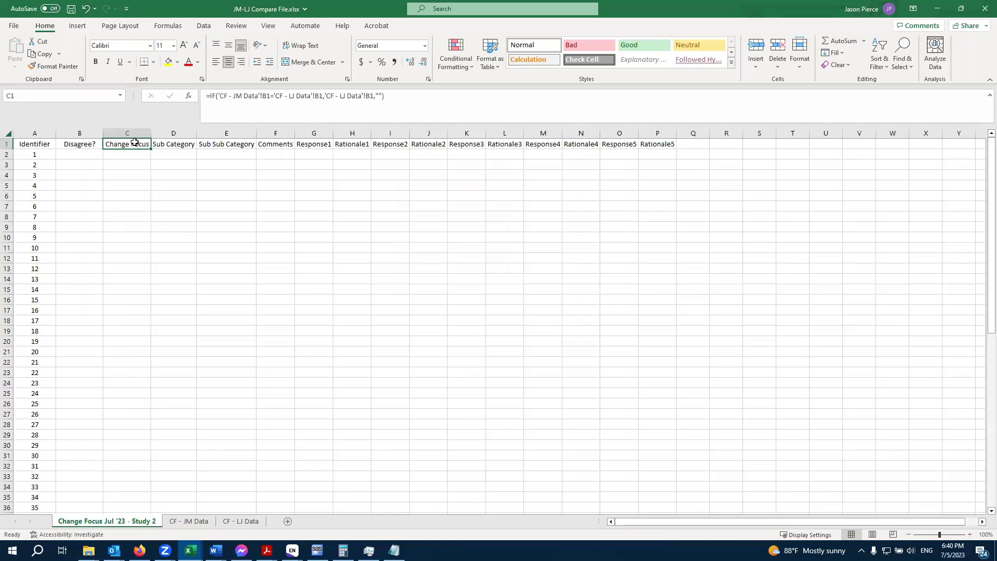
# Step: Replace the heading formulas in C1:F1 with their plain values and check the converted cells against G1
pyautogui.moveTo(135, 142); pyautogui.dragTo(264, 144)
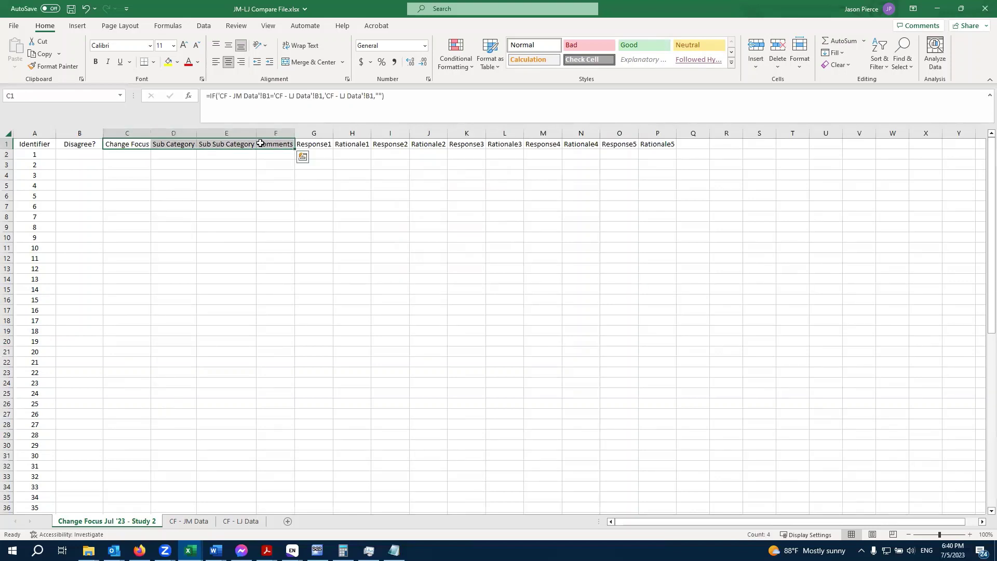
pyautogui.click(43, 54)
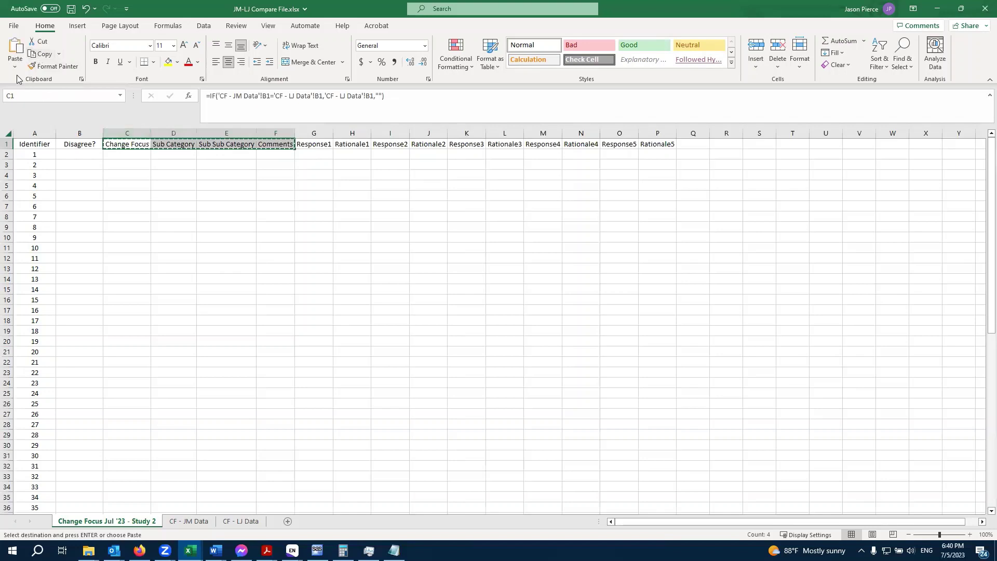
pyautogui.click(15, 65)
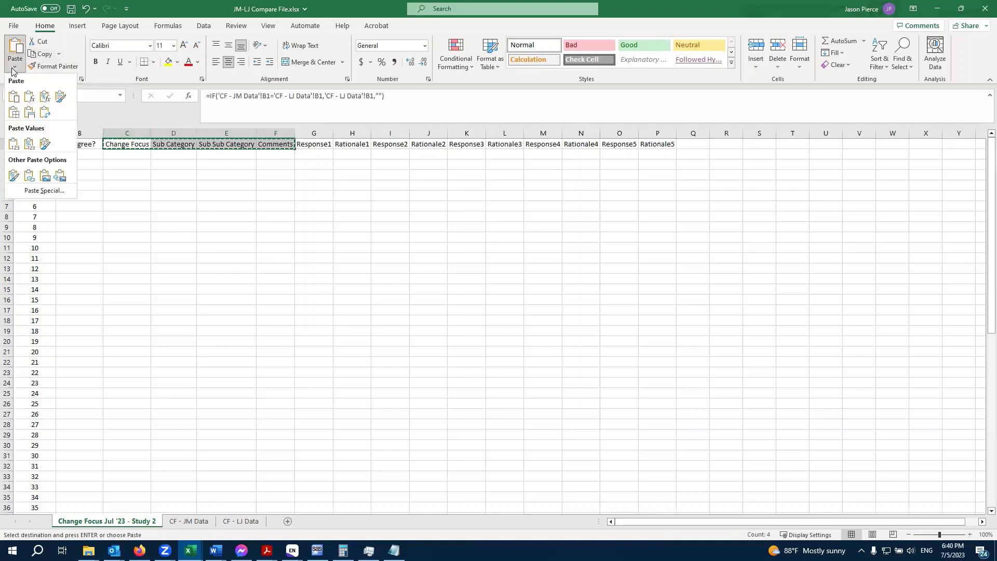
pyautogui.click(15, 150)
pyautogui.click(184, 144)
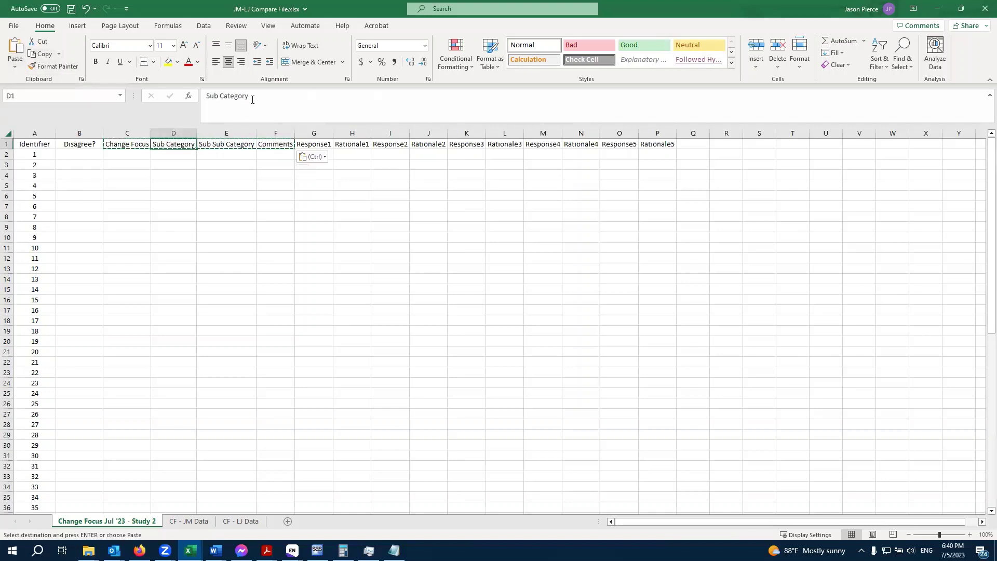
pyautogui.click(139, 143)
pyautogui.click(326, 147)
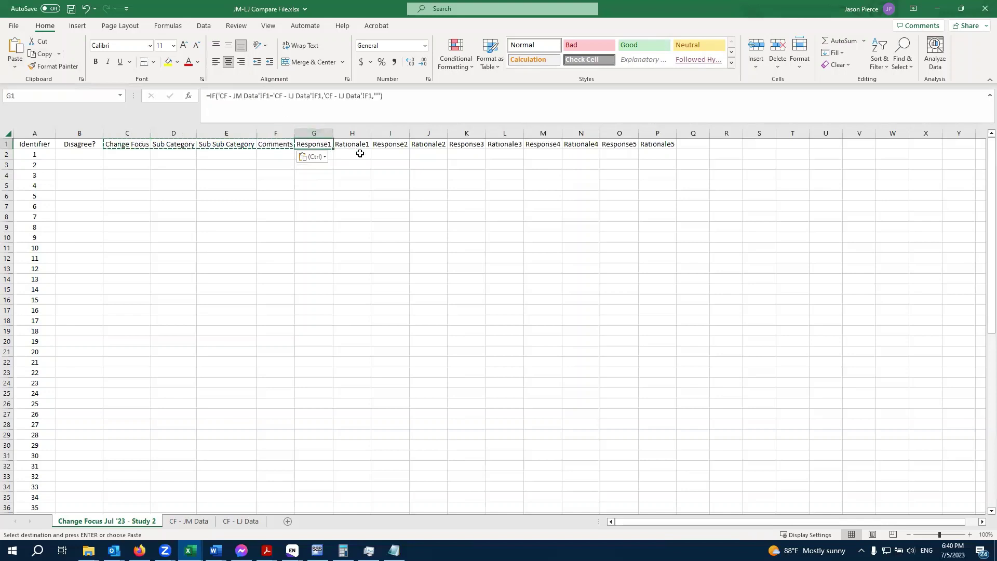
pyautogui.click(176, 143)
# Step: Rename the C1 heading "Change Focus - JM" and the D1 heading "Sub Category - JM"
pyautogui.click(132, 142)
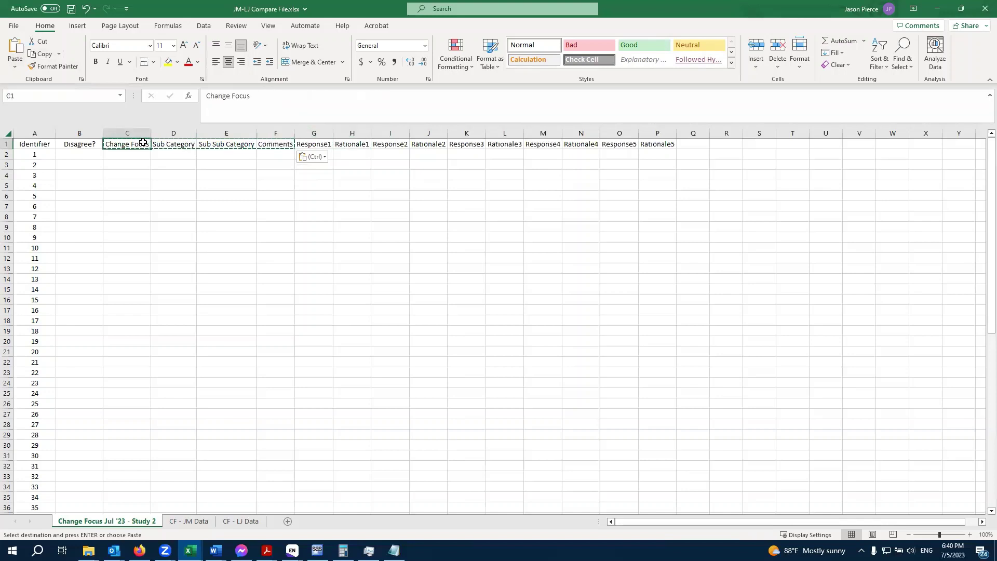
pyautogui.click(254, 101)
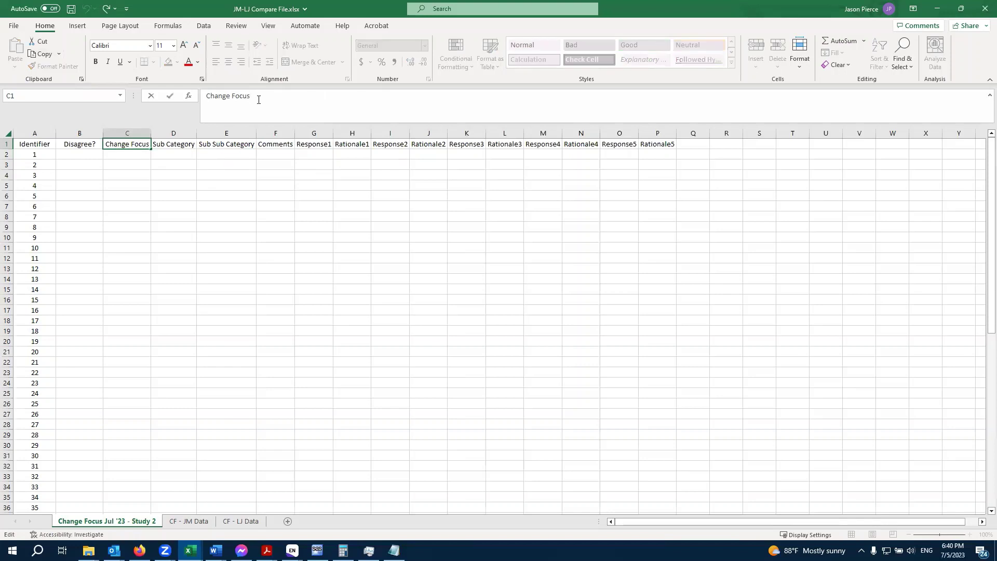
pyautogui.write('-JM')
pyautogui.press('Return')
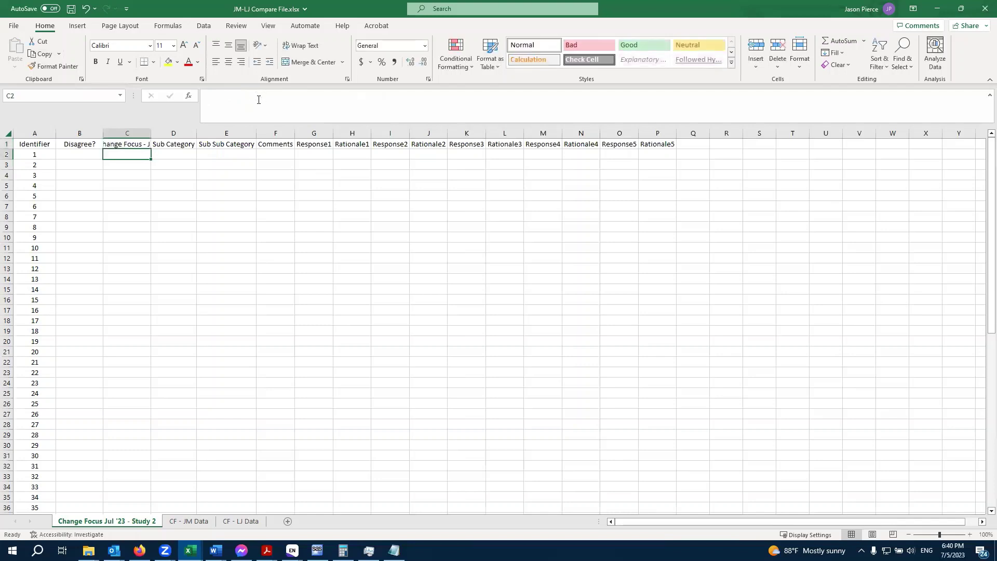
pyautogui.click(179, 144)
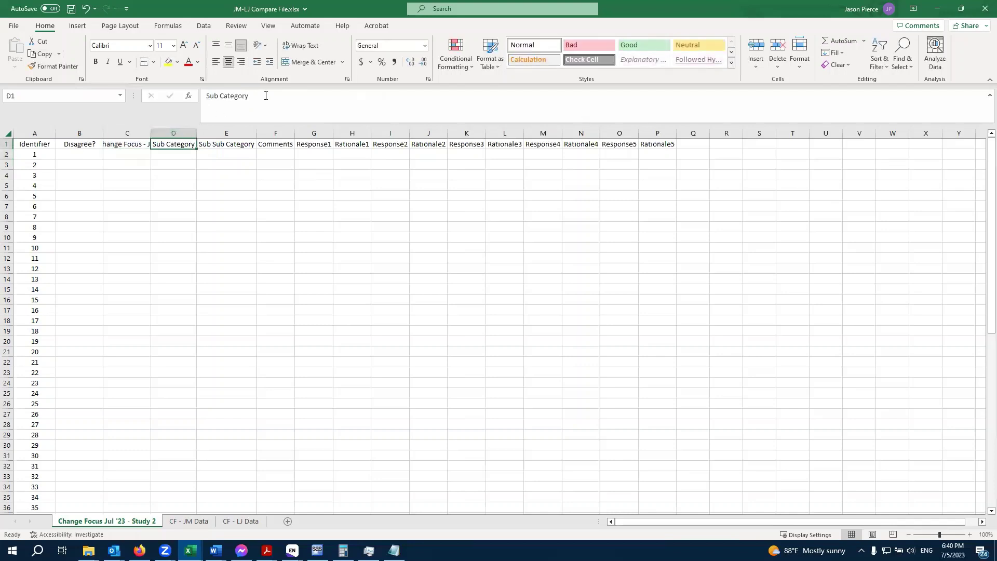
pyautogui.click(266, 95)
pyautogui.write('- JM')
pyautogui.press('Return')
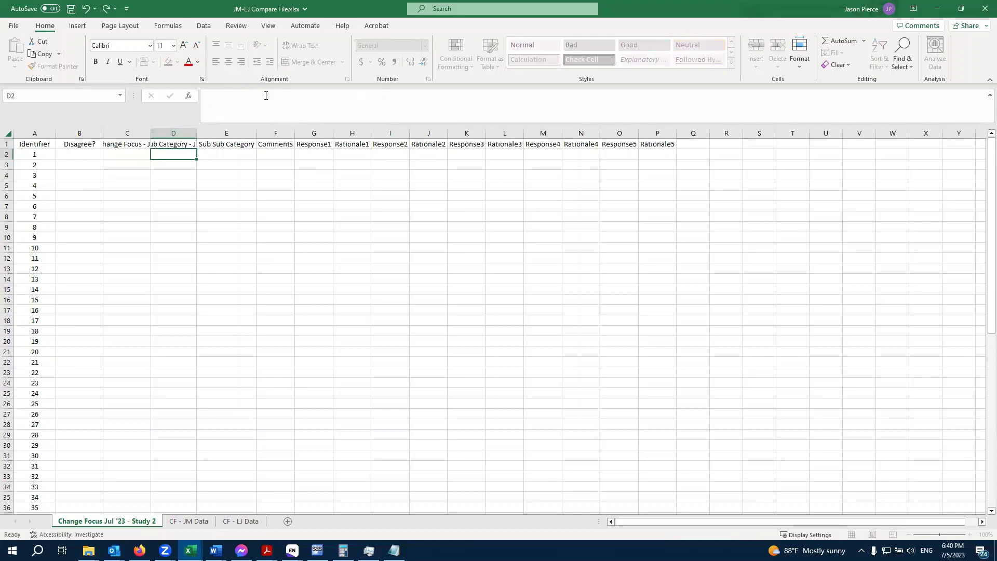
# Step: Rename the E1 heading "Sub Sub Category -JM" and the F1 heading "Comments - JM"
pyautogui.click(234, 143)
pyautogui.click(266, 96)
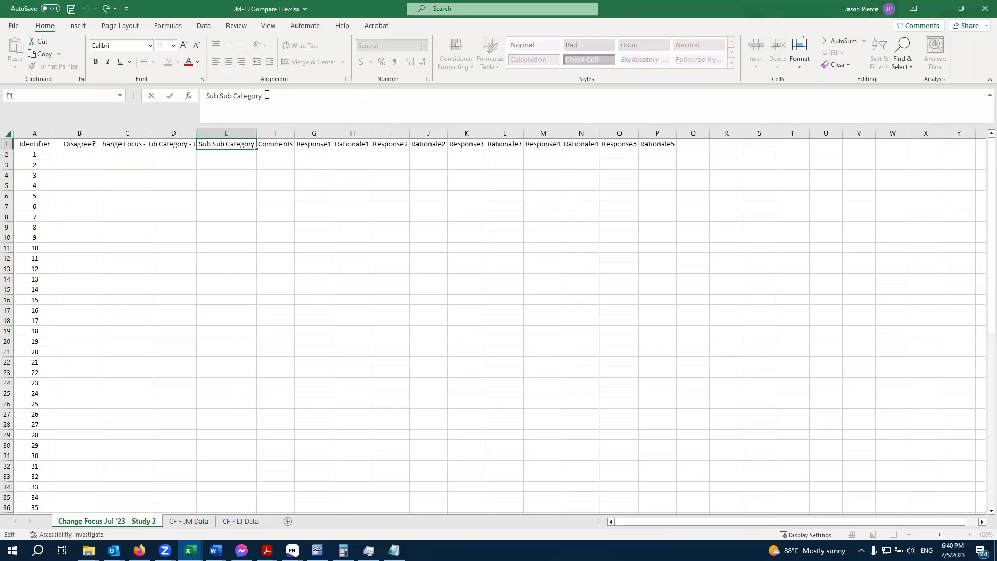
pyautogui.write('-JM')
pyautogui.click(271, 147)
pyautogui.click(283, 98)
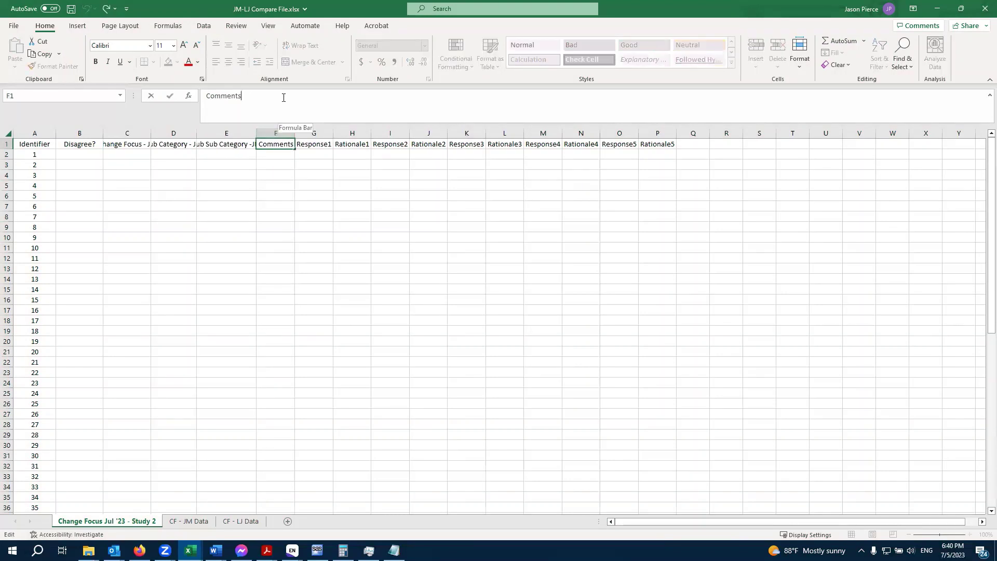
pyautogui.write('- JM')
pyautogui.press('Return')
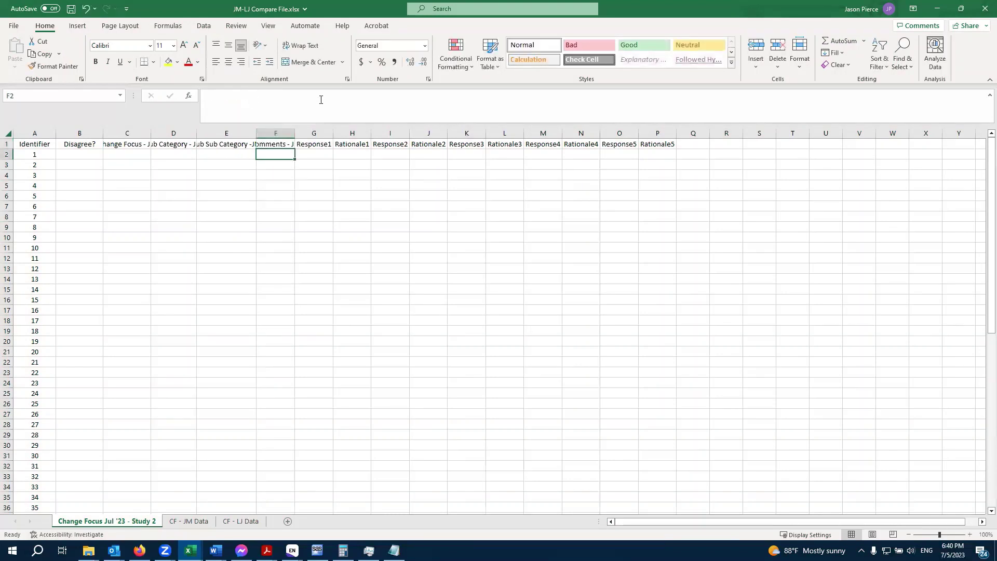
# Step: Copy columns C through F and insert the copies before the Response1 column
pyautogui.click(131, 133)
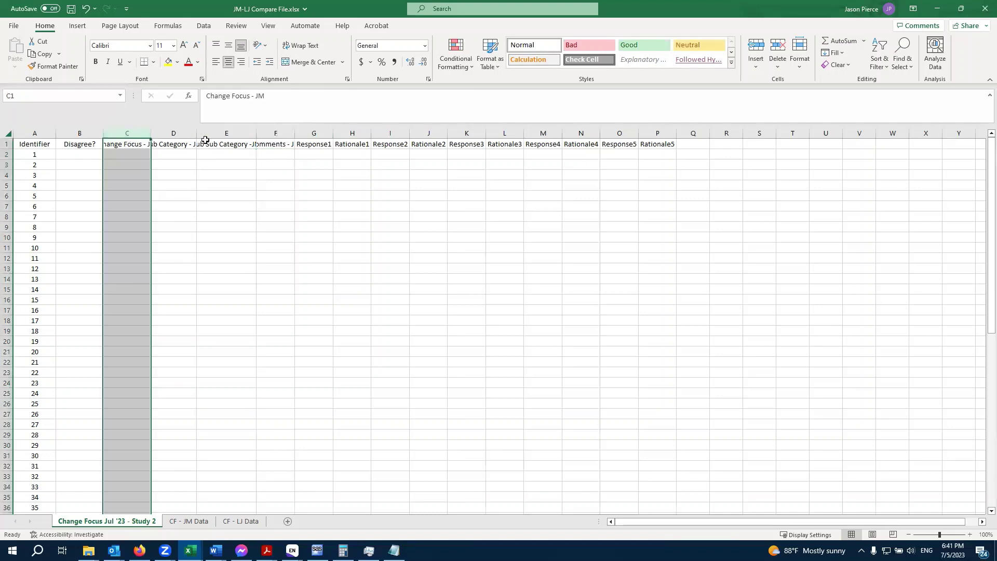
pyautogui.moveTo(129, 133); pyautogui.dragTo(260, 126)
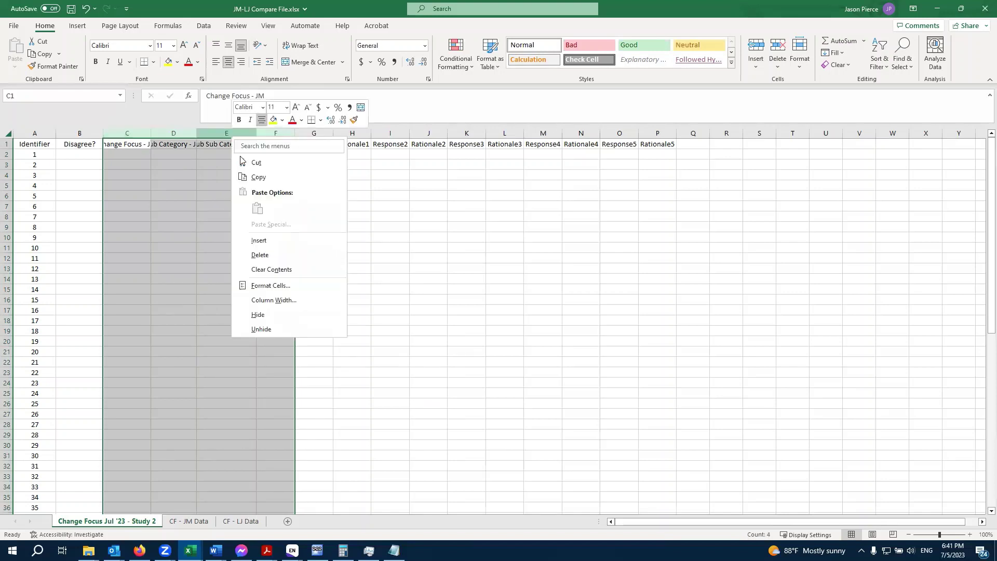
pyautogui.rightClick(232, 136)
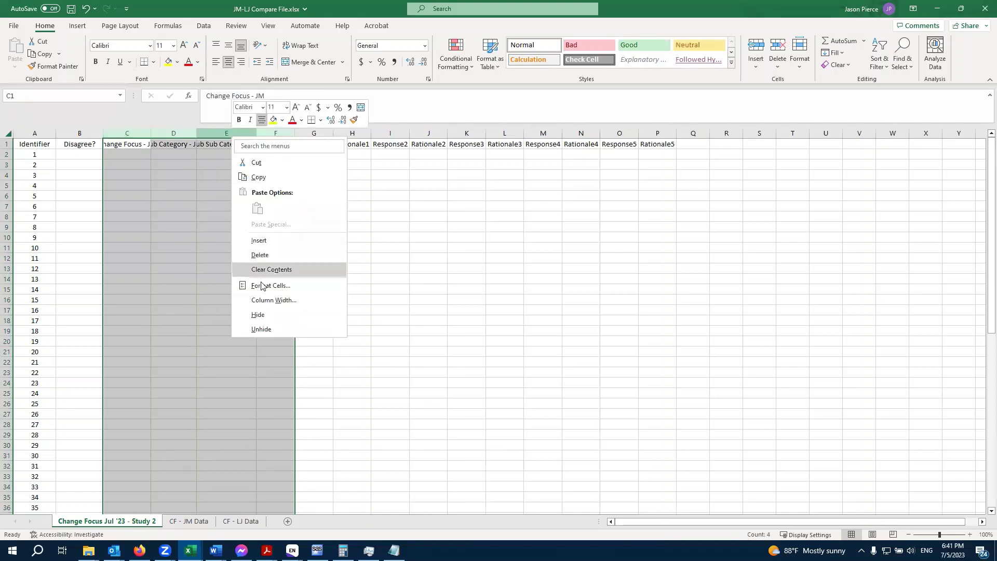
pyautogui.click(259, 177)
pyautogui.rightClick(306, 134)
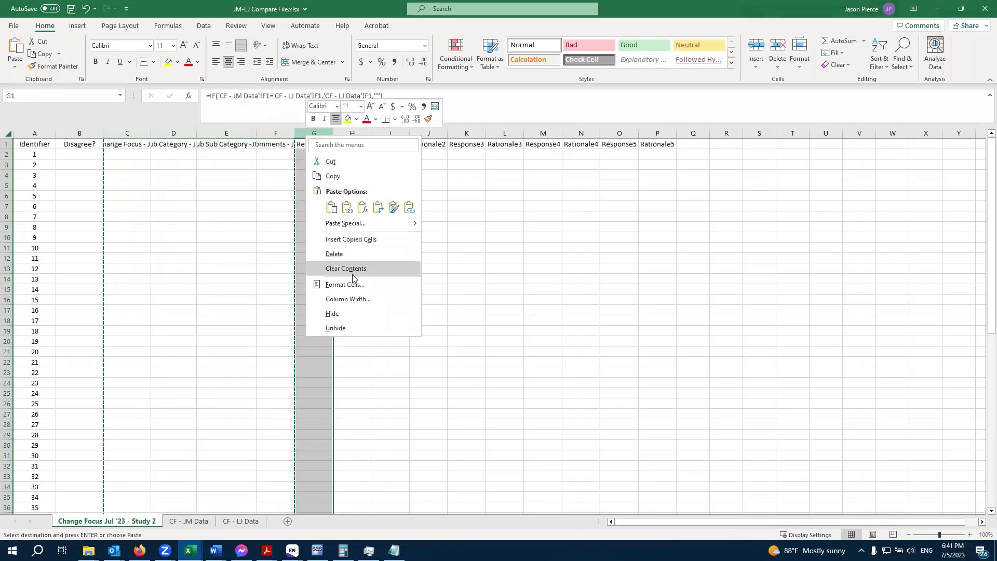
pyautogui.click(349, 239)
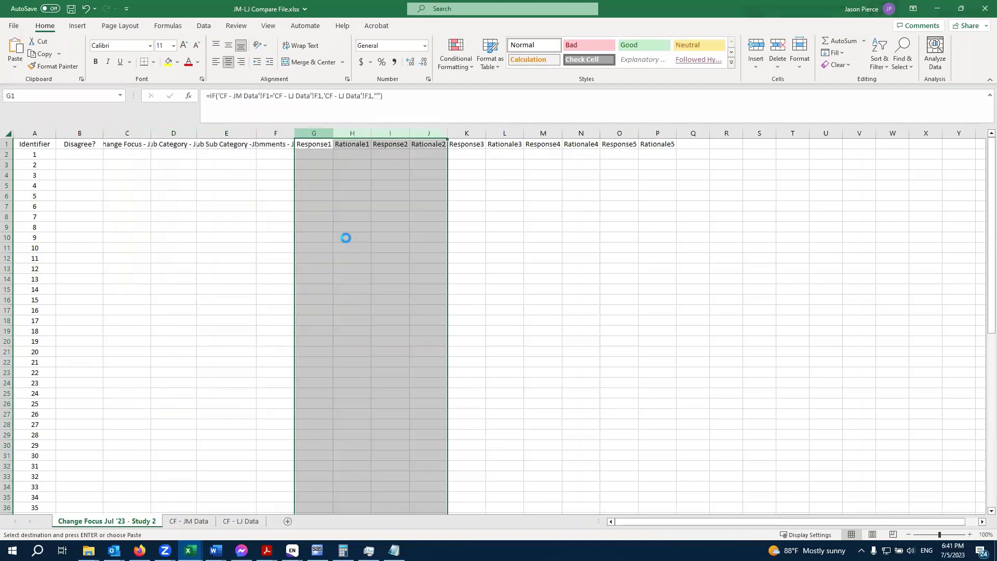
# Step: Autofit the widths of columns C through F and the inserted columns G through J to their headings
pyautogui.click(322, 145)
pyautogui.moveTo(329, 134); pyautogui.dragTo(484, 130)
pyautogui.doubleClick(485, 129)
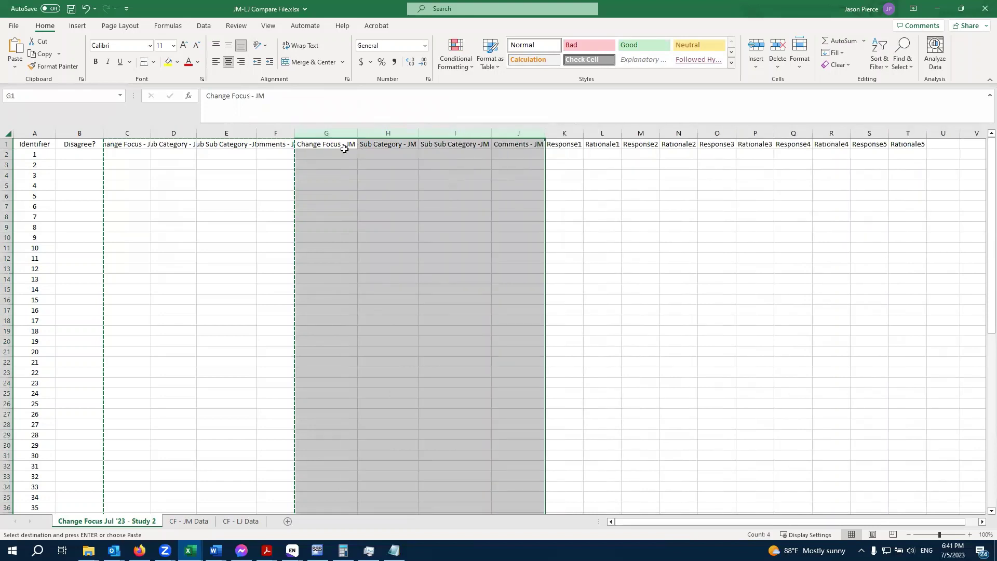
pyautogui.click(143, 131)
pyautogui.moveTo(144, 132); pyautogui.dragTo(296, 132)
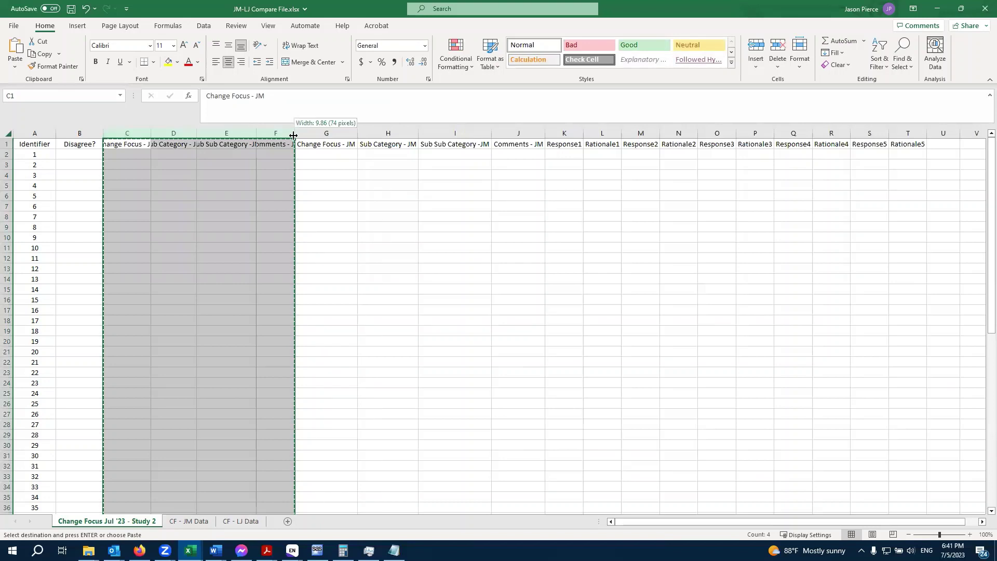
pyautogui.doubleClick(297, 132)
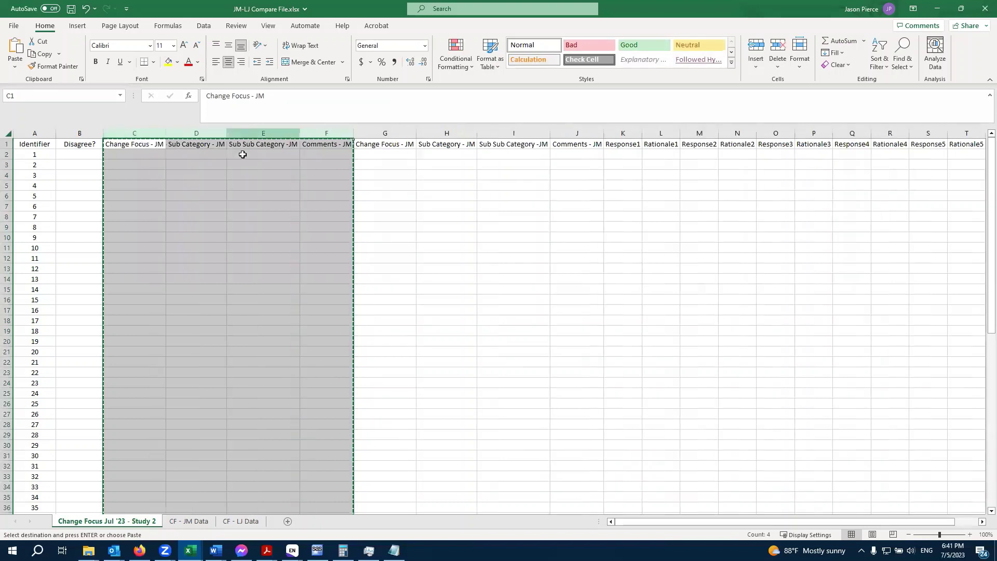
# Step: Replace JM with LJ in the four headings G1 through J1 and clear the pending copy selection
pyautogui.moveTo(382, 145); pyautogui.dragTo(474, 145)
pyautogui.click(386, 145)
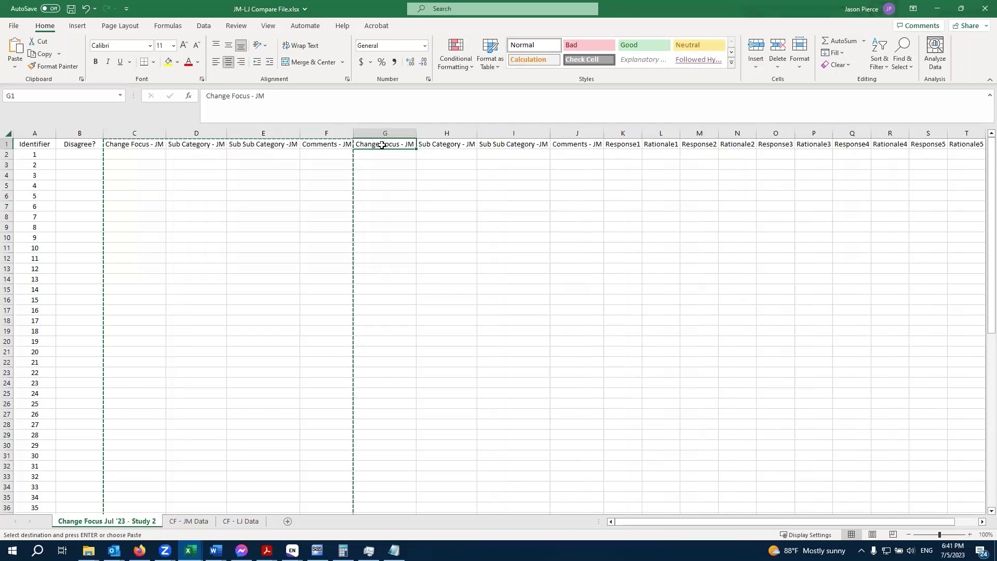
pyautogui.hotkey('ctrl', 'h')
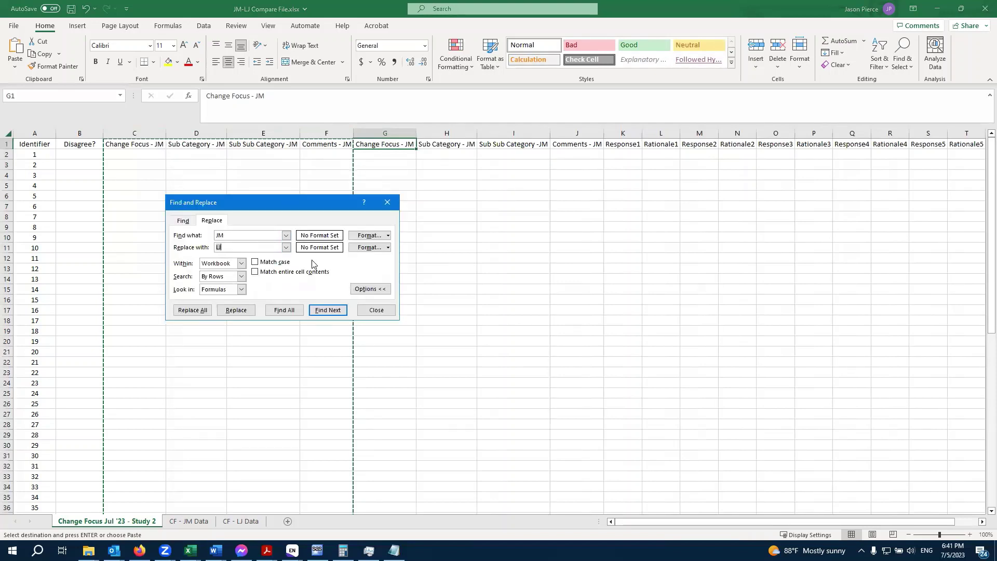
pyautogui.click(234, 312)
pyautogui.click(236, 310)
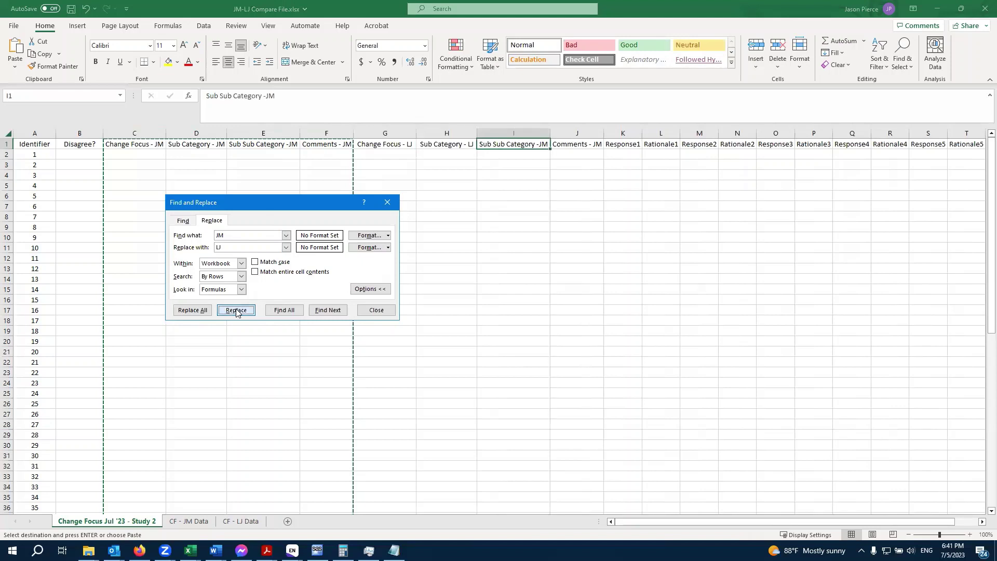
pyautogui.click(236, 310)
pyautogui.click(236, 310)
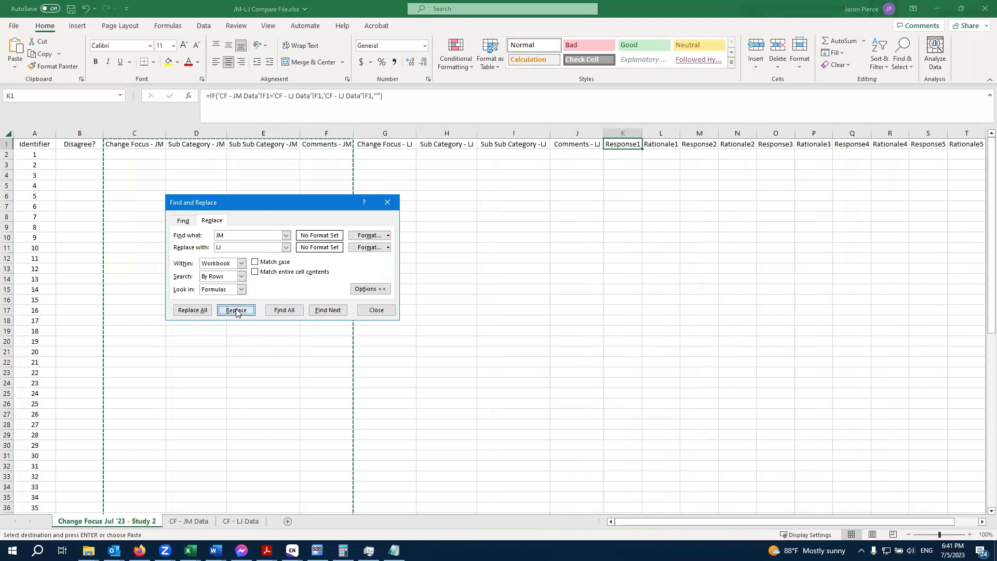
pyautogui.click(376, 310)
pyautogui.click(306, 195)
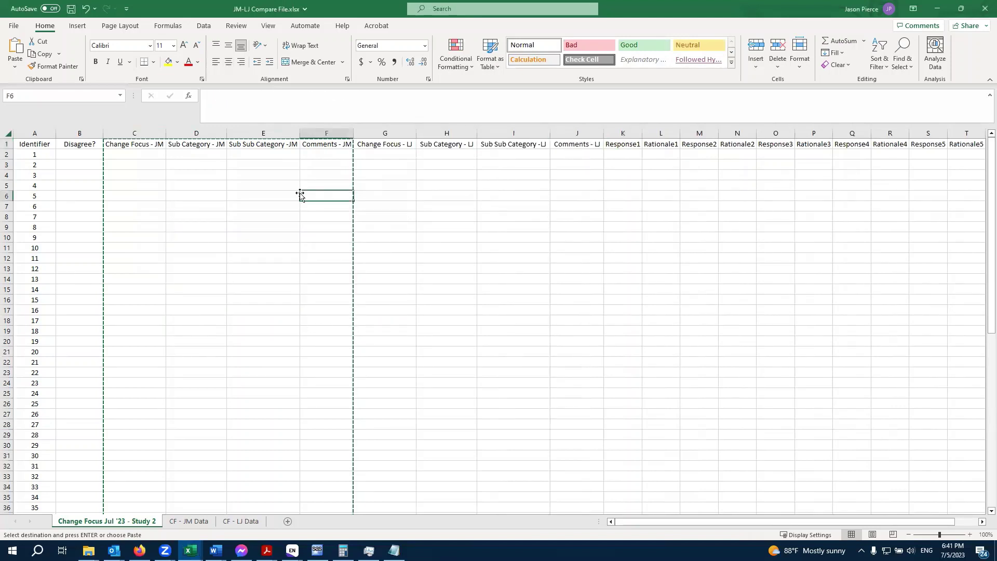
pyautogui.click(163, 184)
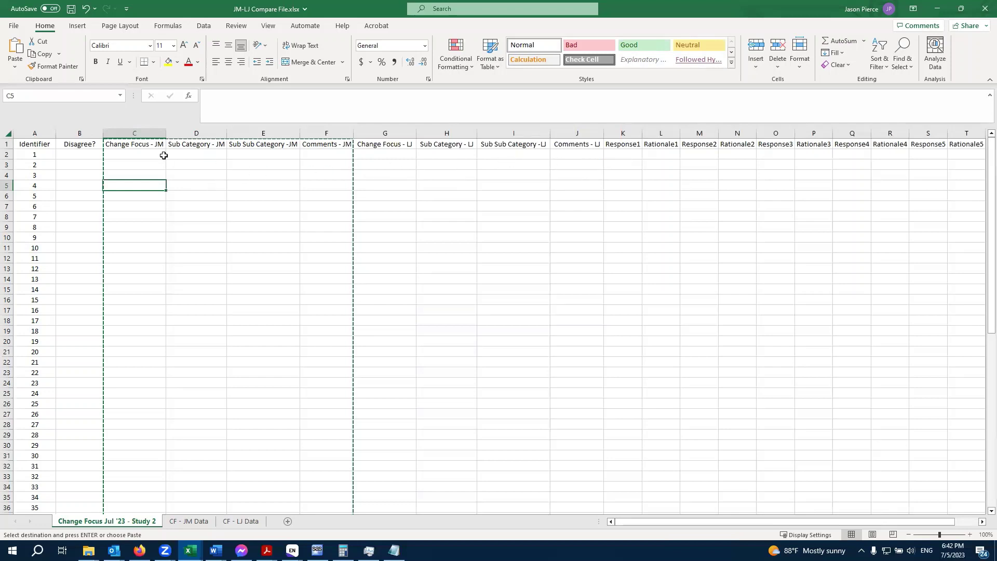
pyautogui.press('Escape')
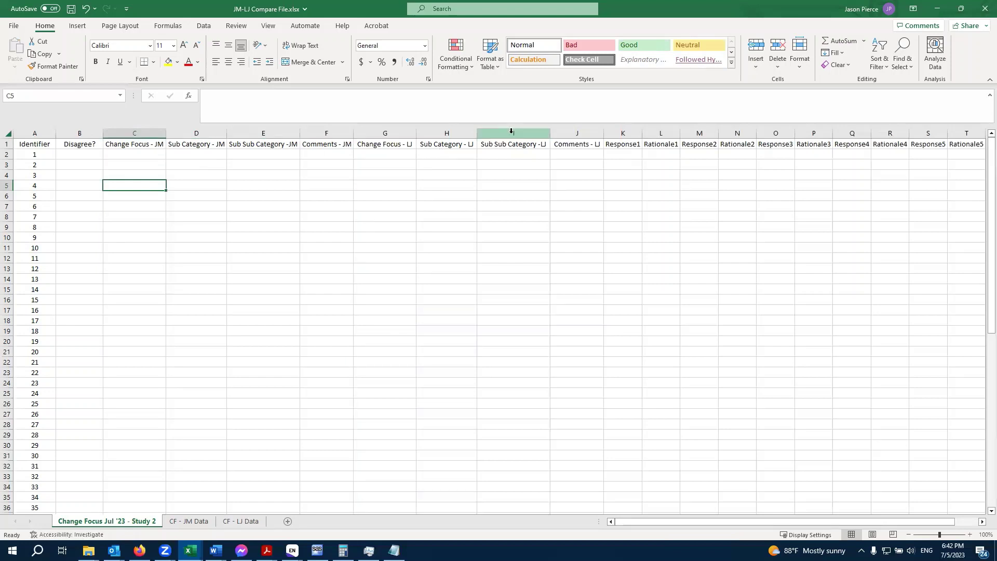
pyautogui.click(33, 153)
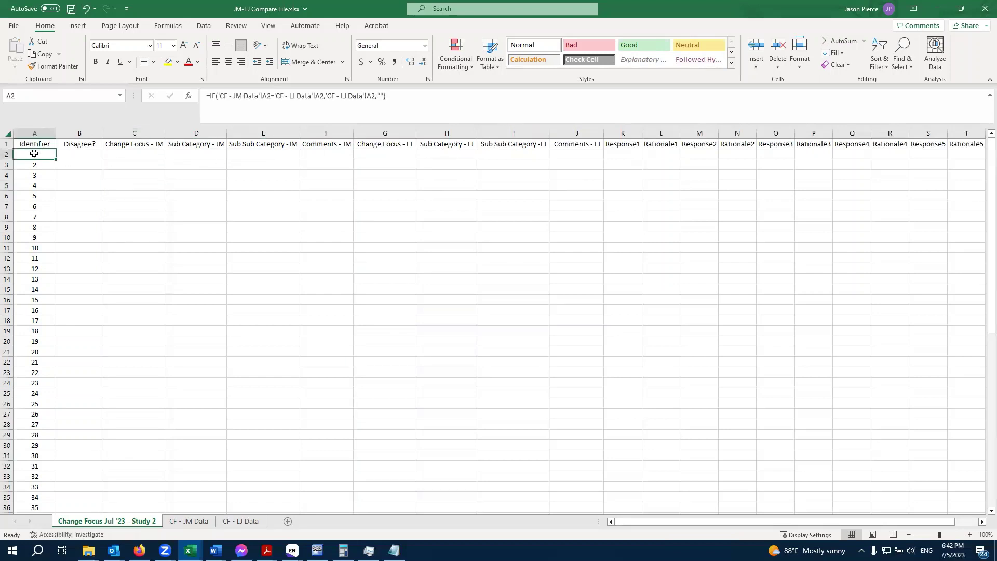
pyautogui.hotkey('ctrl', 'c')
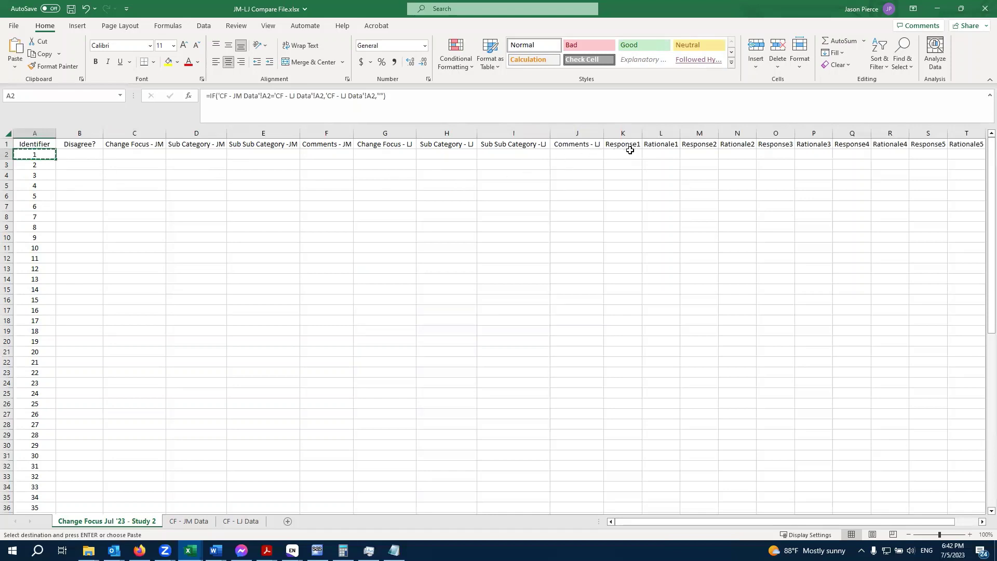
pyautogui.press('Escape')
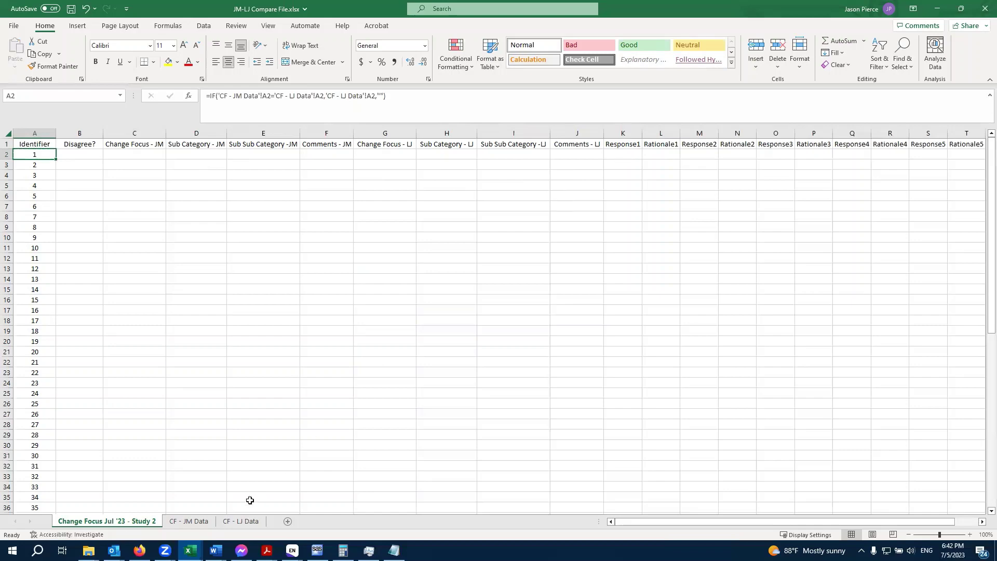
# Step: Examine the Response and Rationale columns F through O on the CF - JM Data and CF - LJ Data sheets
pyautogui.click(204, 521)
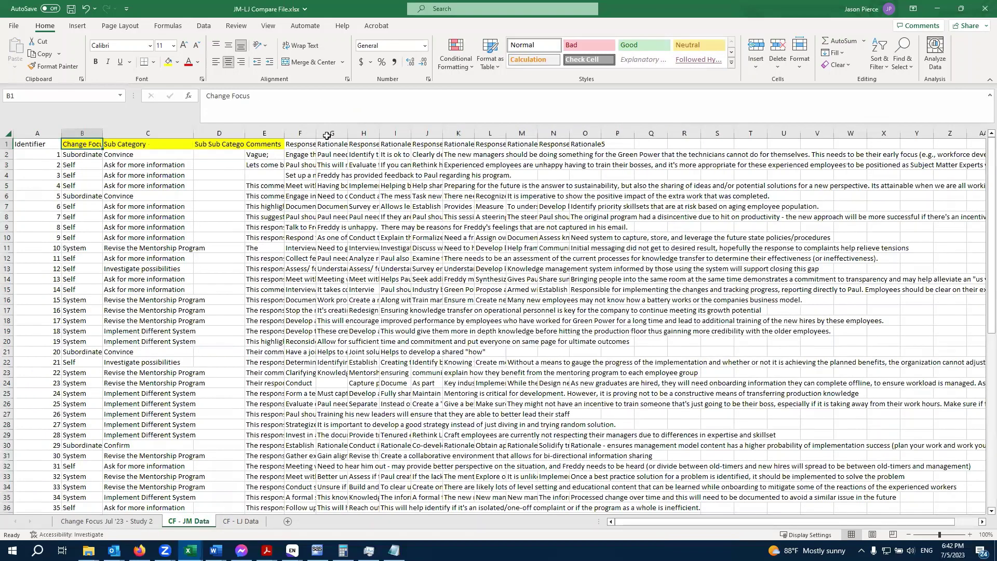
pyautogui.moveTo(327, 136); pyautogui.dragTo(585, 136)
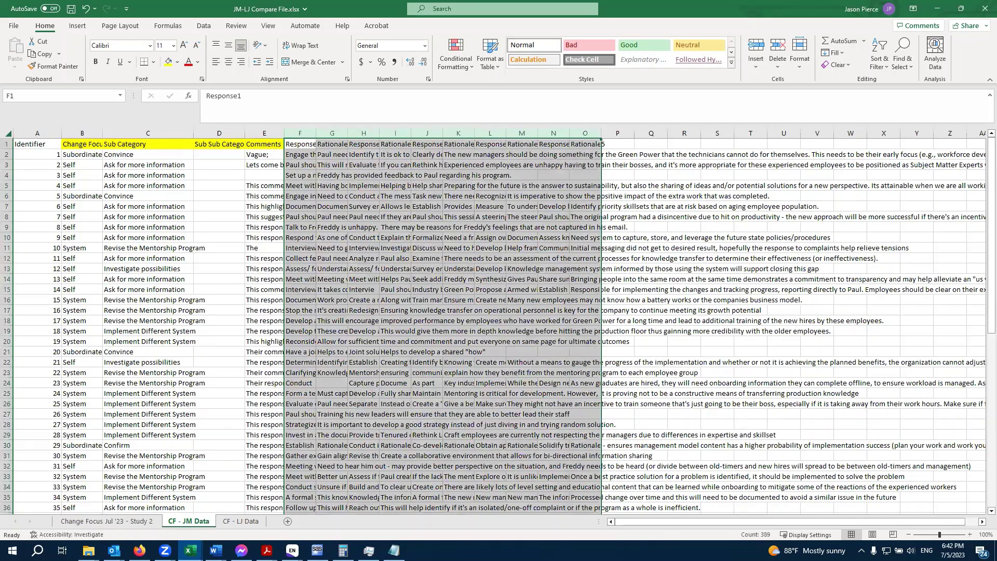
pyautogui.click(238, 521)
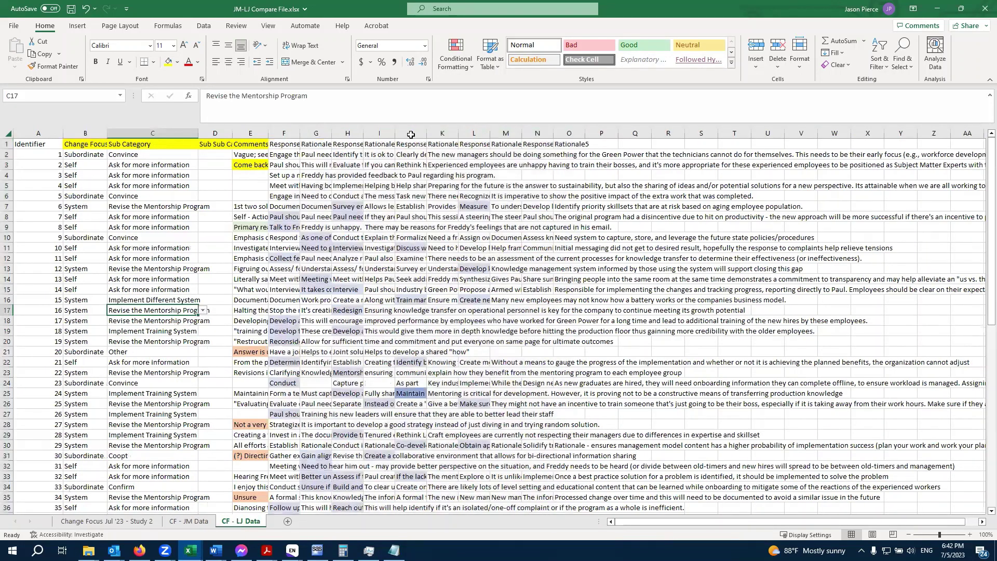
pyautogui.moveTo(284, 135); pyautogui.dragTo(571, 135)
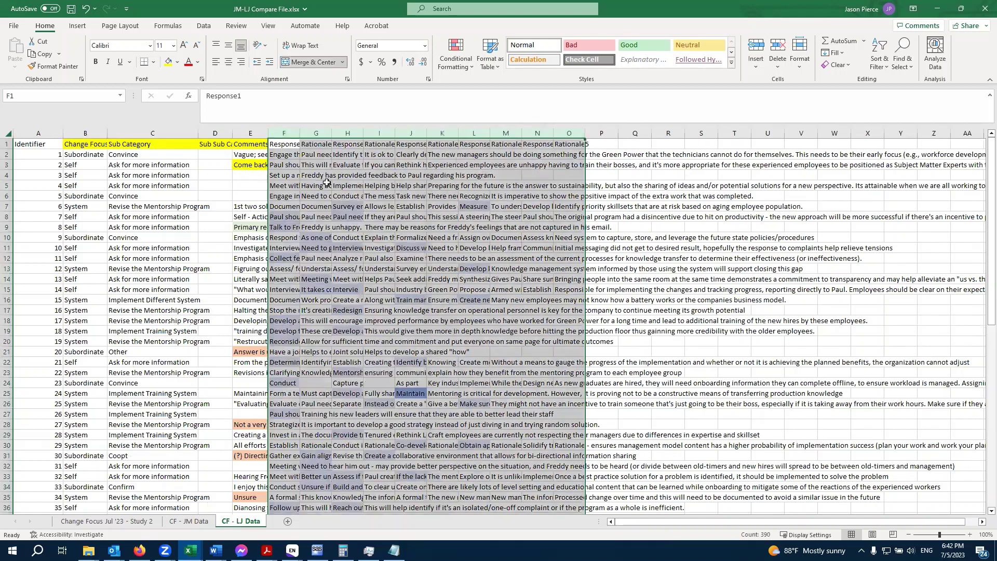
pyautogui.click(348, 217)
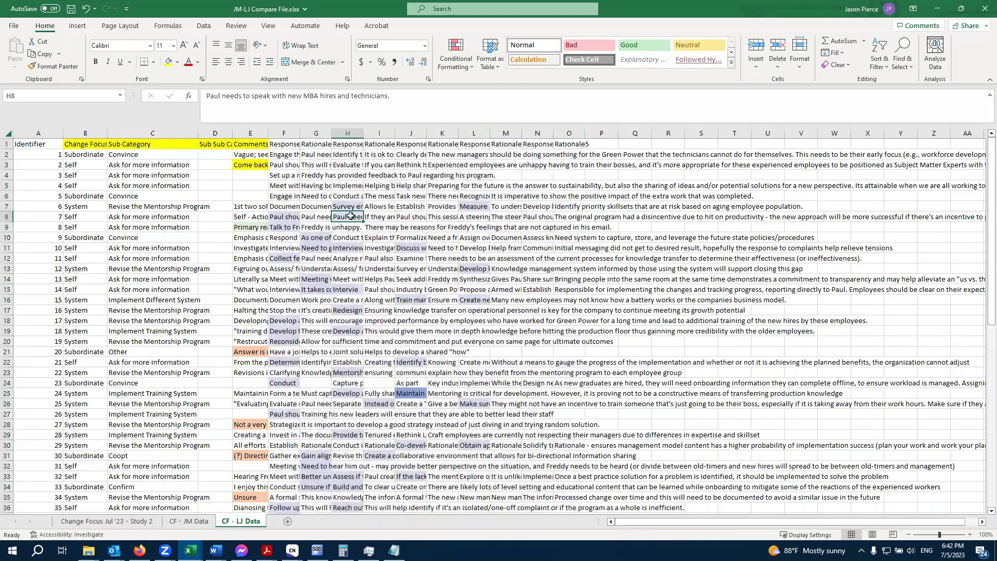
pyautogui.click(291, 219)
pyautogui.click(312, 238)
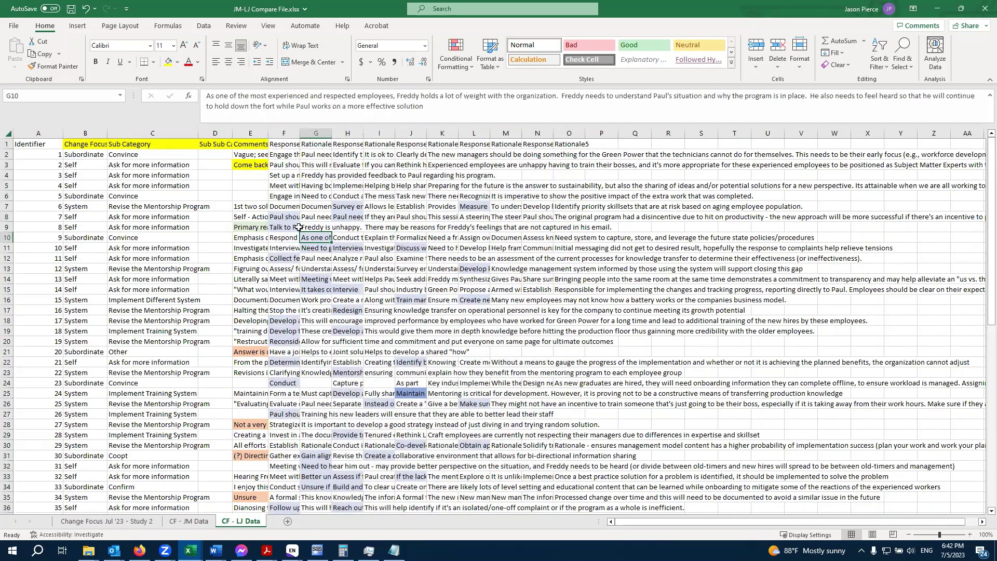
pyautogui.click(296, 227)
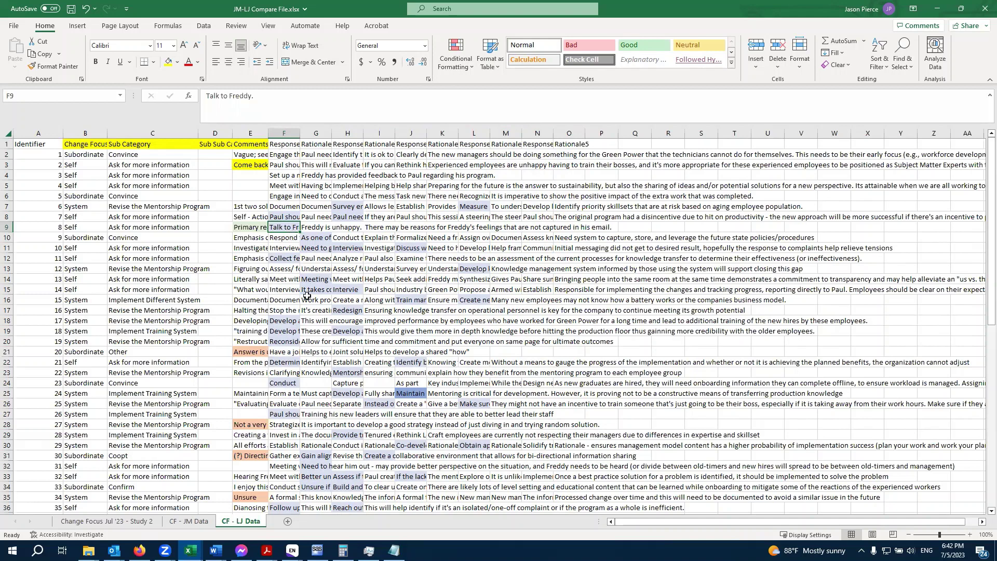
pyautogui.click(189, 521)
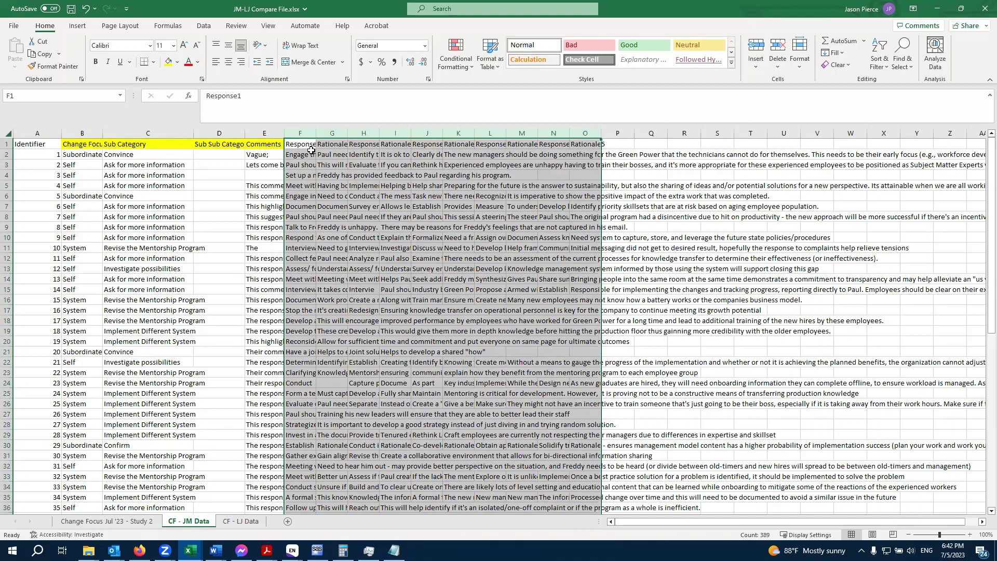
pyautogui.click(134, 520)
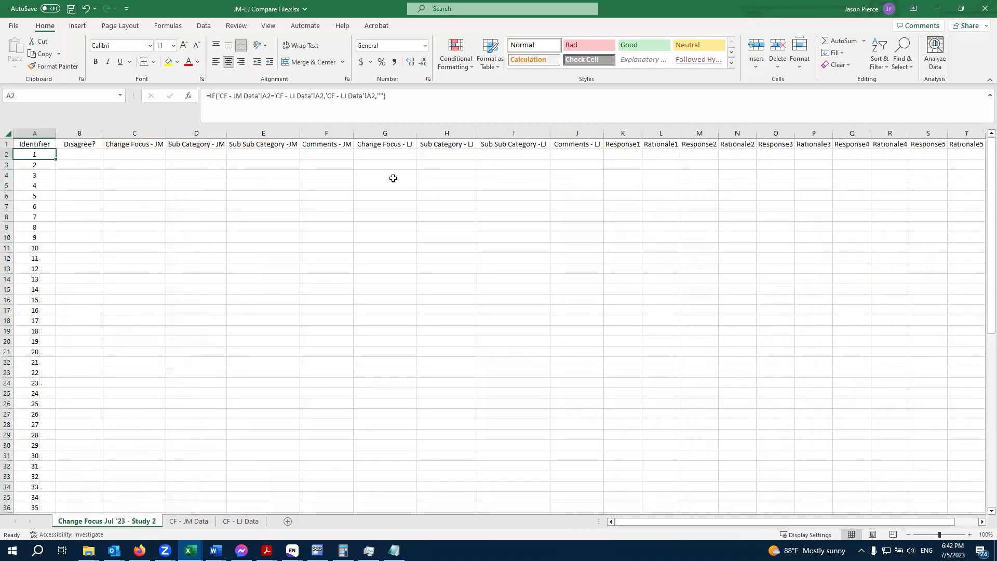
# Step: Copy the comparison formula from A2 into F2 so it references cell F2 of both data sheets
pyautogui.click(619, 154)
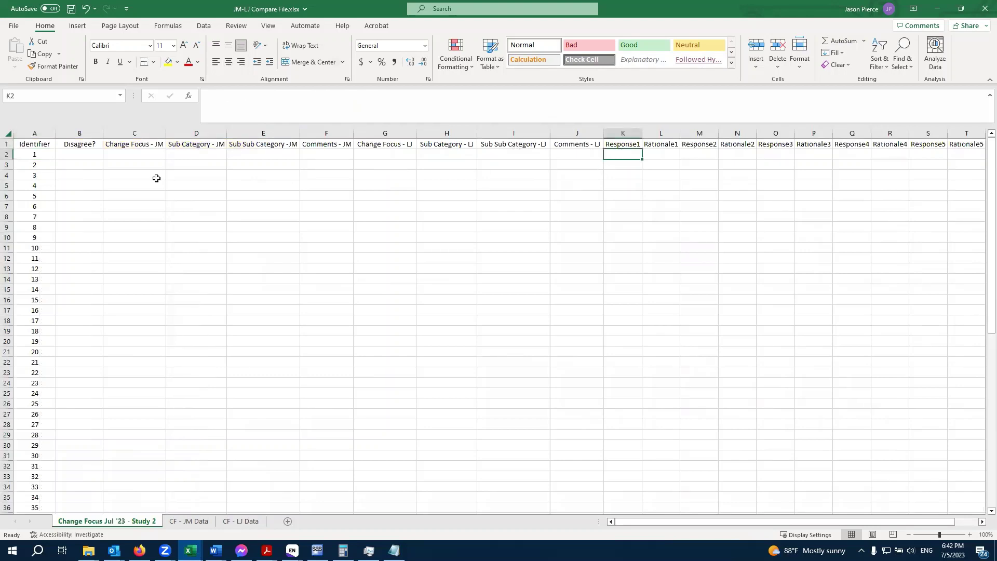
pyautogui.click(45, 155)
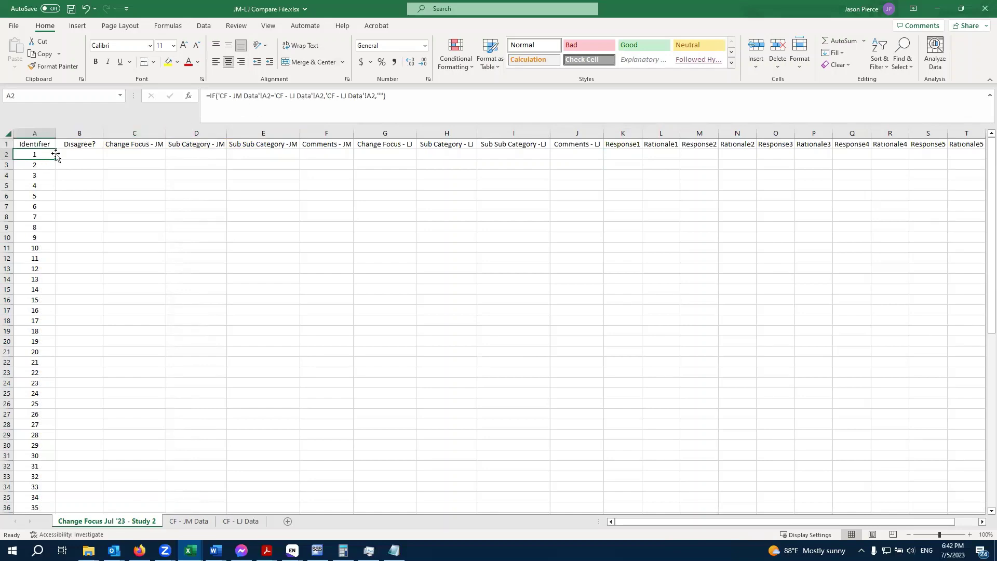
pyautogui.hotkey('ctrl', 'c')
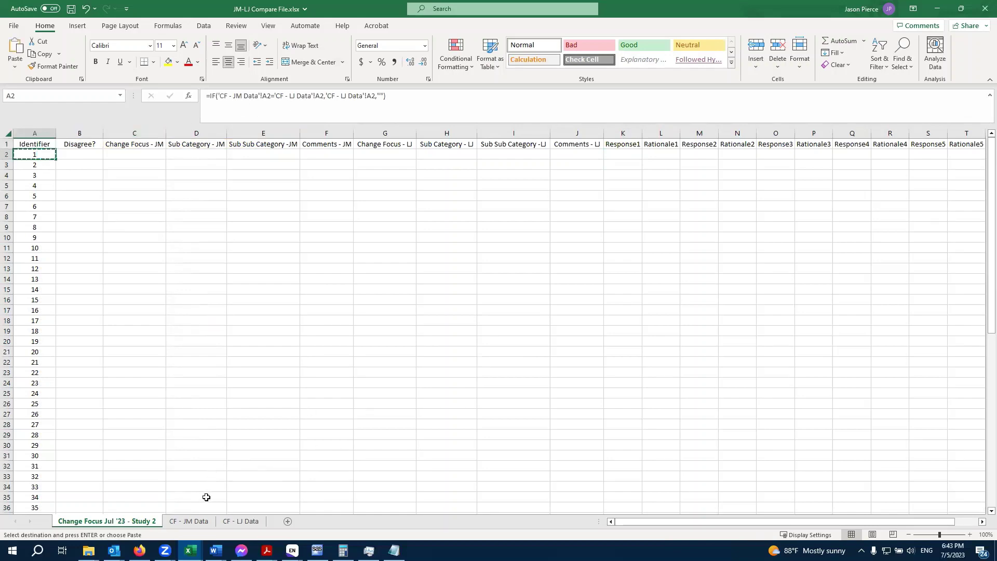
pyautogui.click(201, 522)
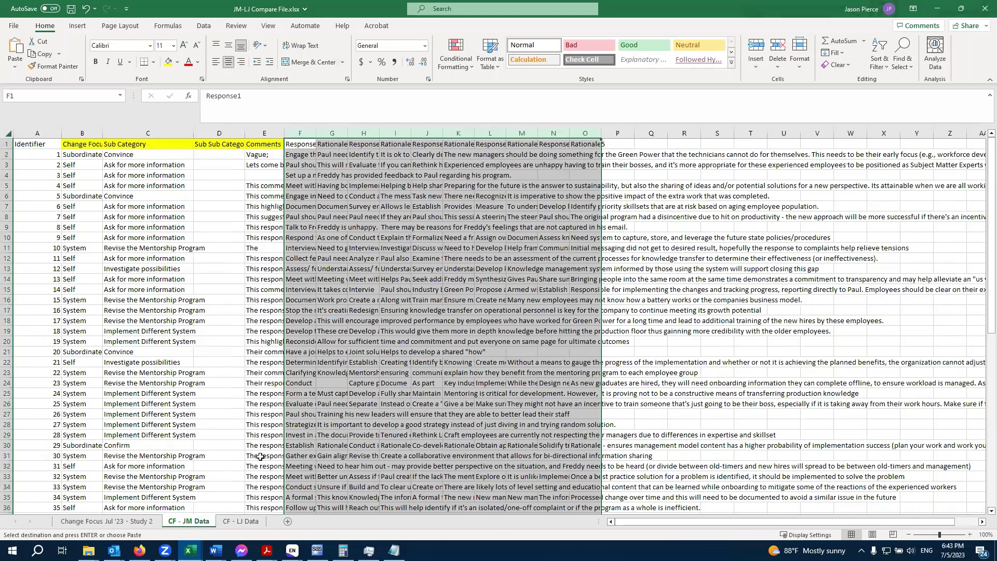
pyautogui.click(252, 521)
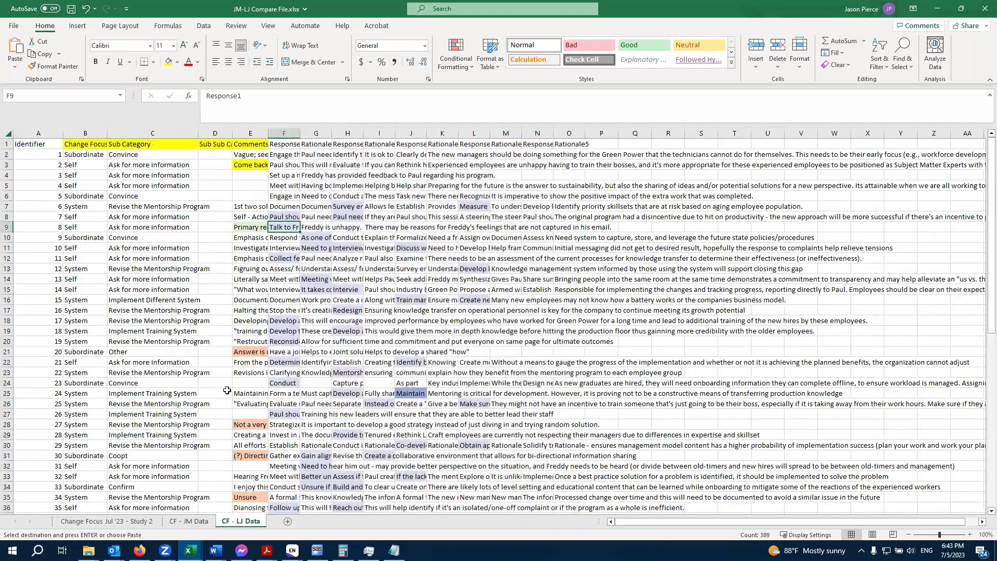
pyautogui.click(107, 522)
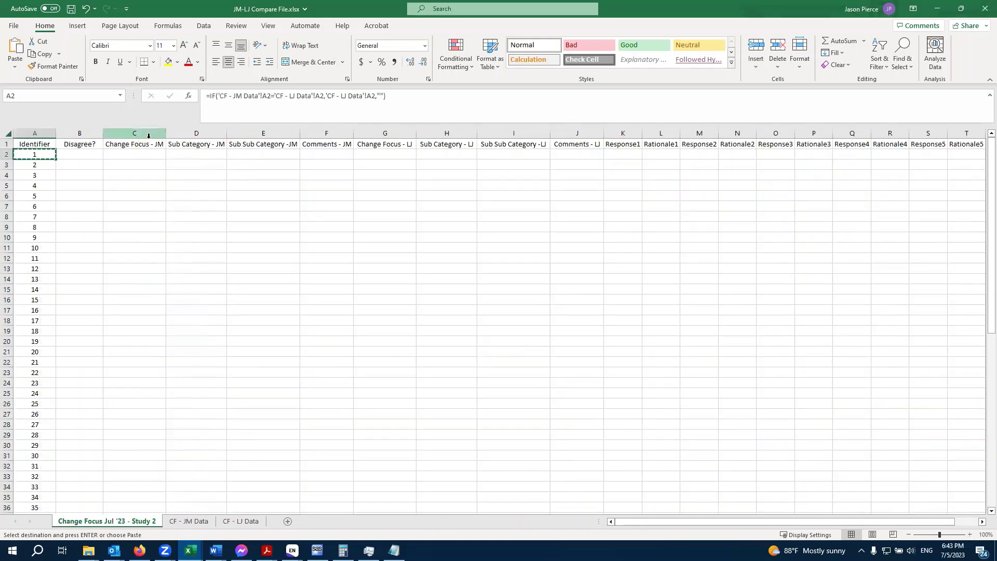
pyautogui.click(338, 154)
pyautogui.hotkey('ctrl', 'v')
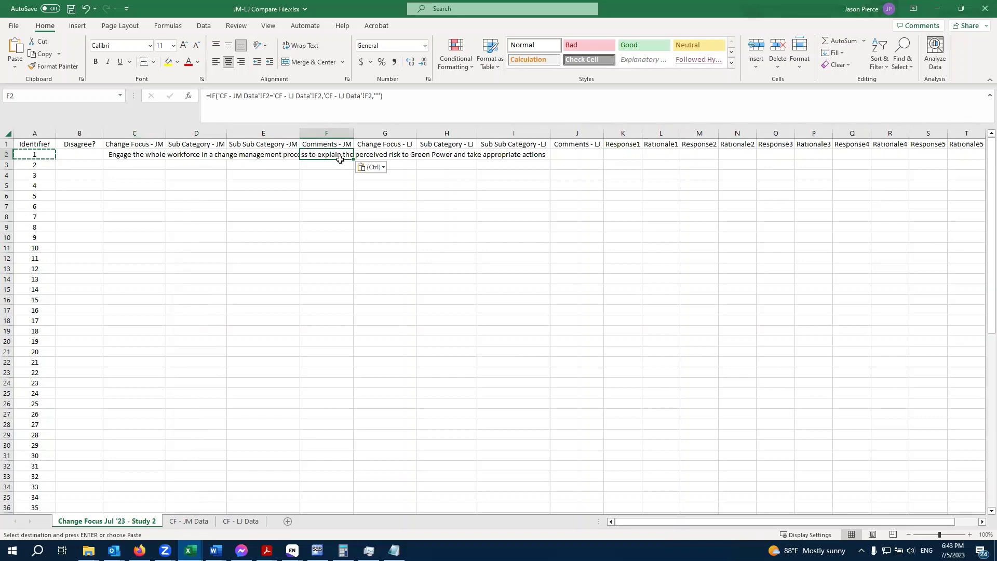
# Step: Move the F2 formula to K2 under Response1 and fill it across through T2 under Rationale5
pyautogui.moveTo(338, 162); pyautogui.dragTo(637, 167)
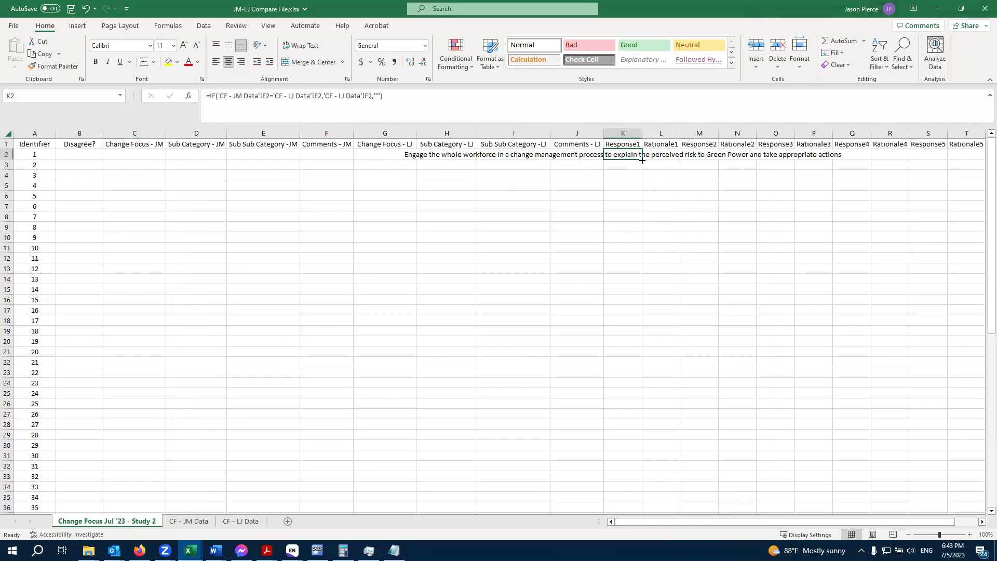
pyautogui.moveTo(643, 160); pyautogui.dragTo(899, 163)
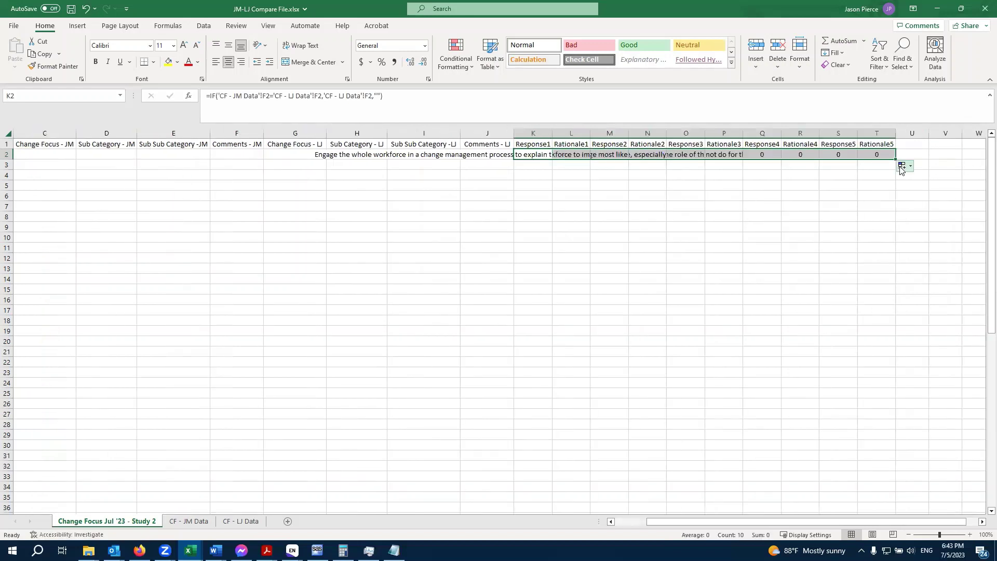
# Step: Check the Response4 through Rationale5 formulas in Q2 through T2 against source cells L2 through O2 on the CF - JM Data sheet
pyautogui.click(751, 154)
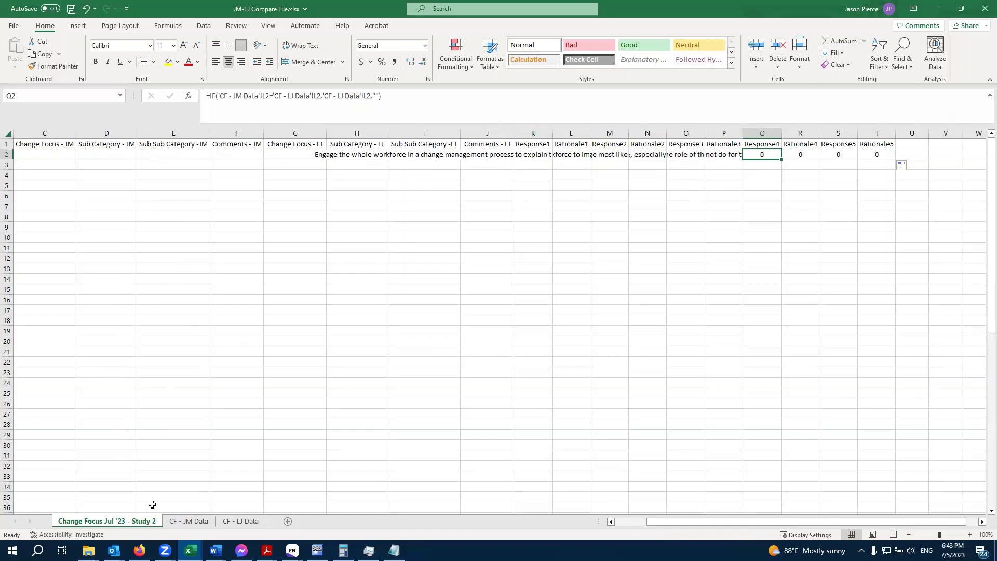
pyautogui.click(176, 521)
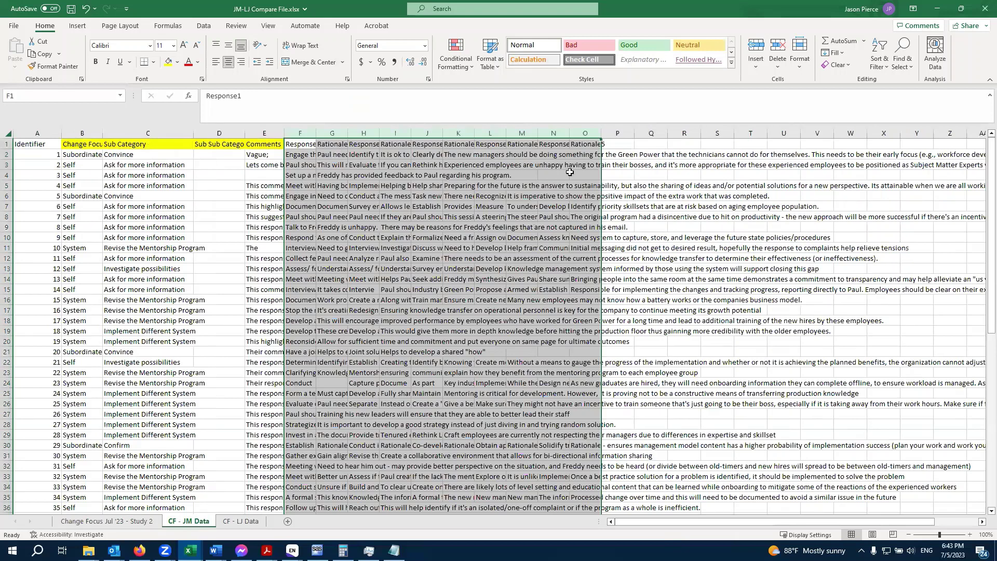
pyautogui.click(498, 151)
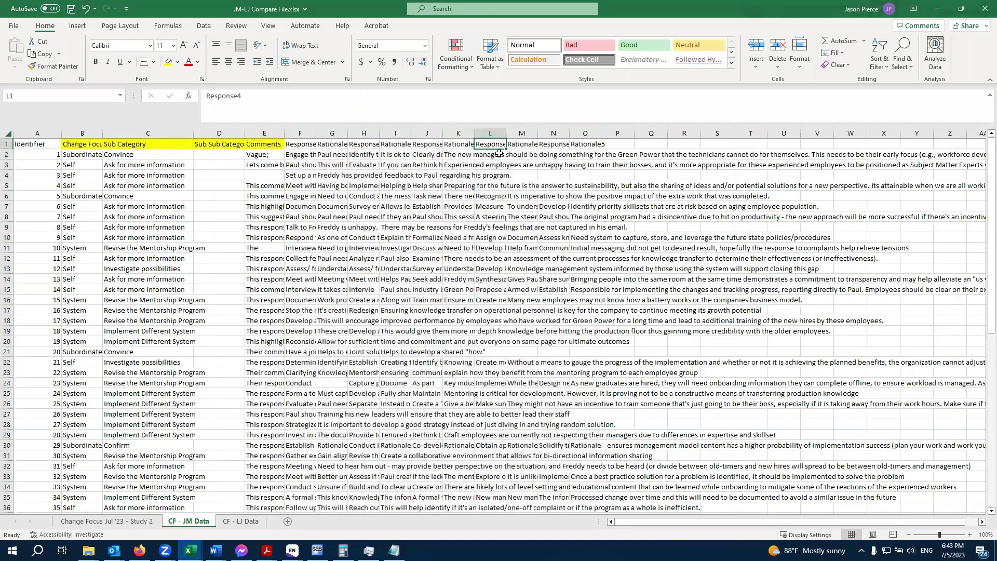
pyautogui.press('Left')
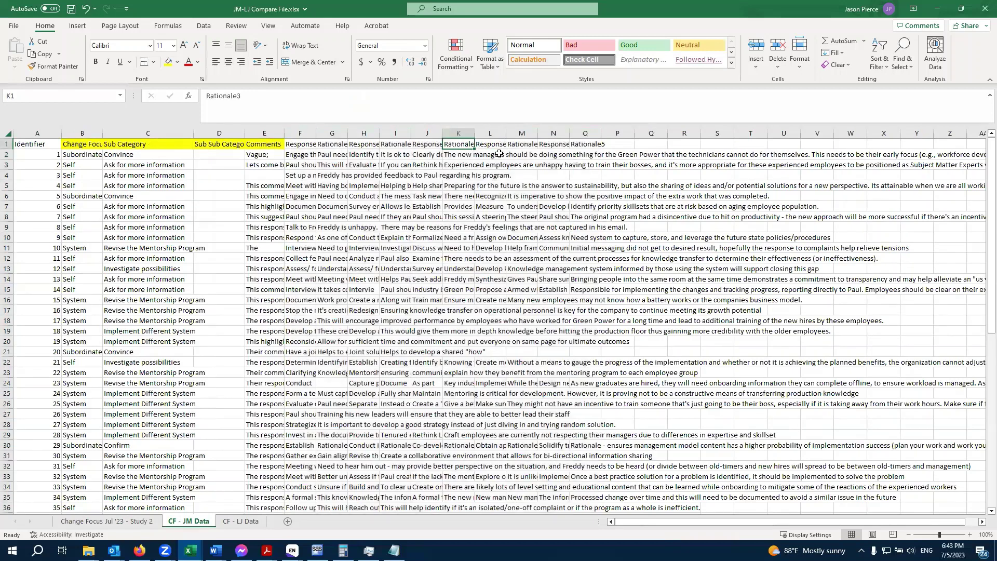
pyautogui.click(499, 154)
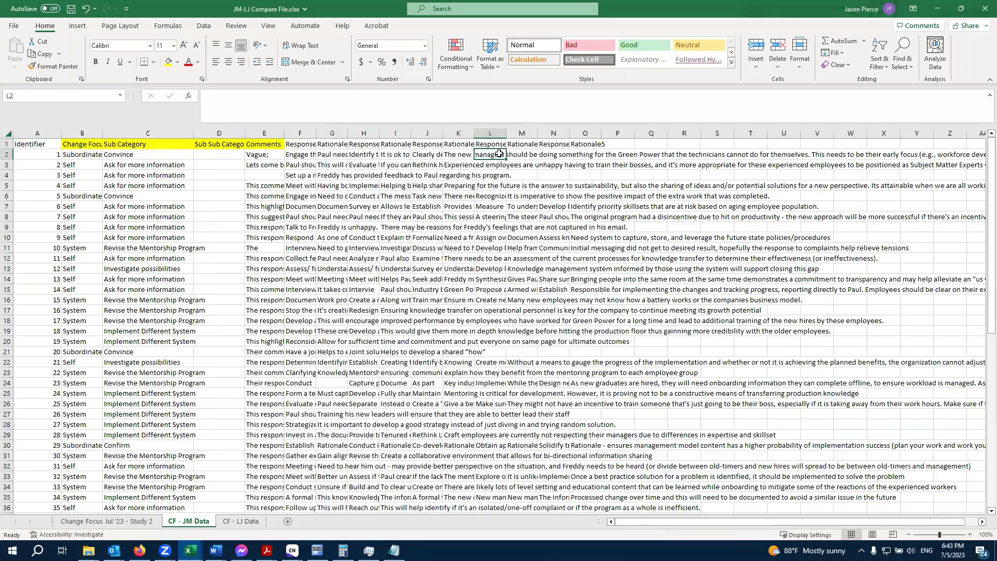
pyautogui.press('Up')
pyautogui.press('Down')
pyautogui.press('Right')
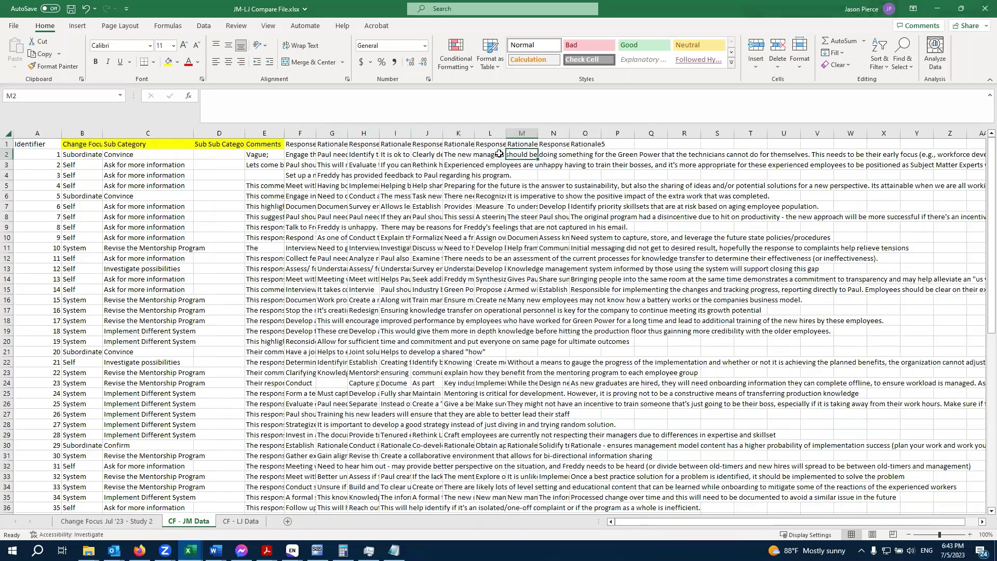
pyautogui.press('Right')
pyautogui.press('Right')
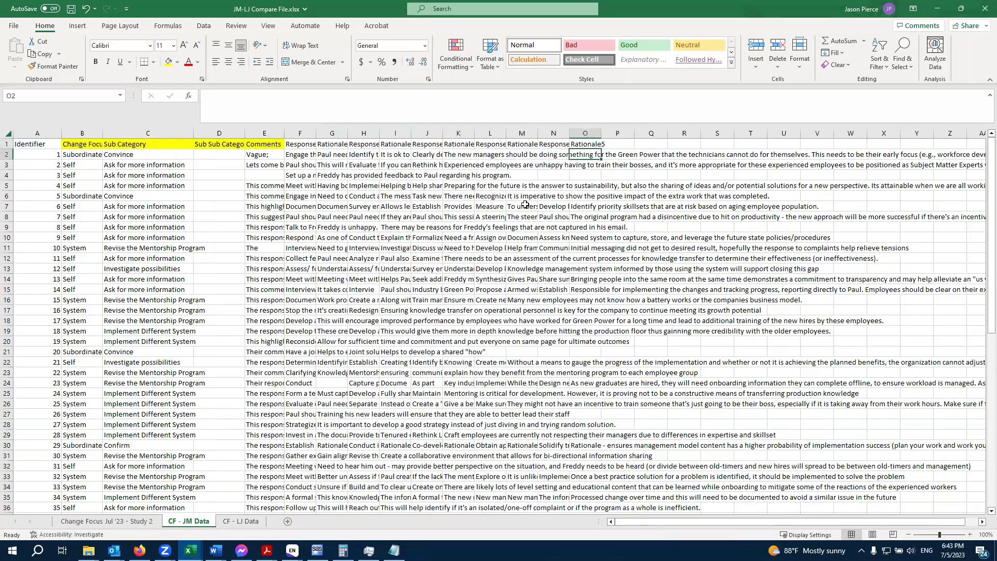
pyautogui.click(136, 521)
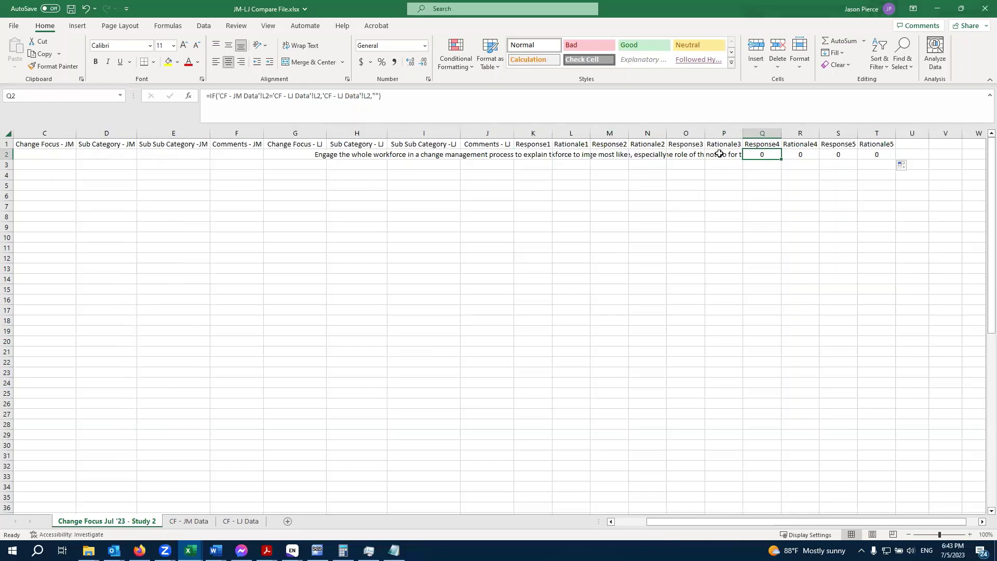
pyautogui.click(803, 158)
pyautogui.click(831, 154)
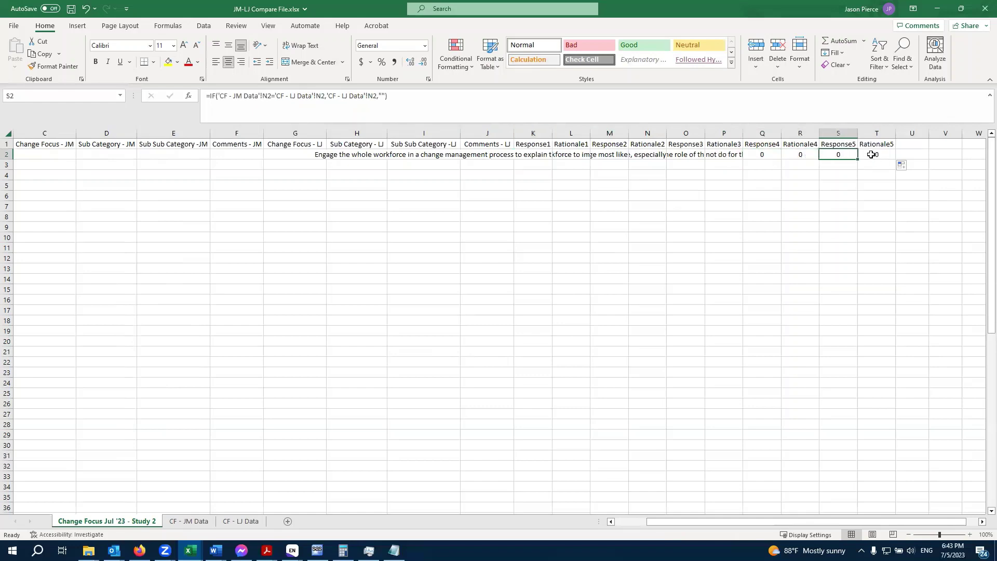
pyautogui.click(878, 158)
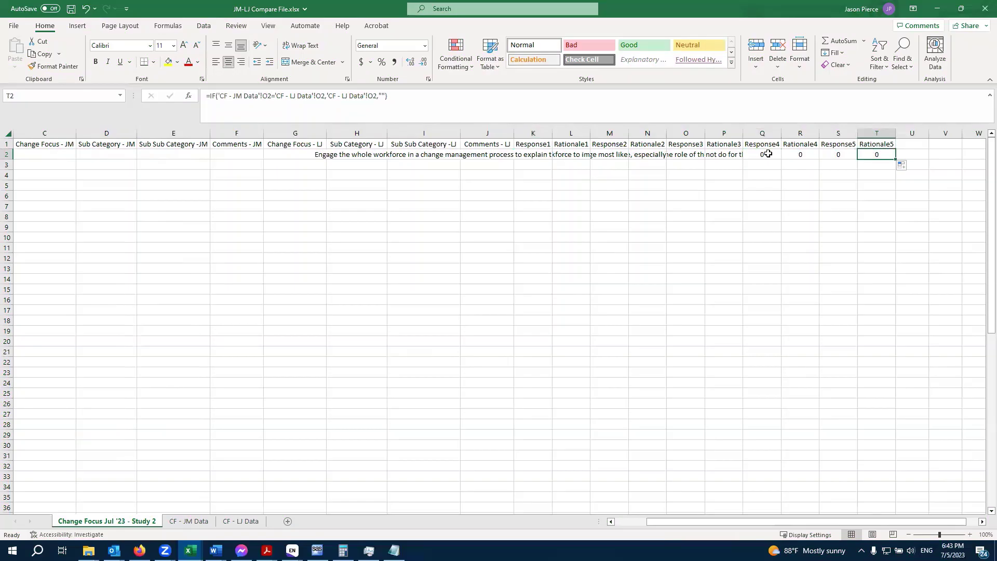
# Step: Left-align the Response1 formula cell K2 so its text does not spill over the empty LJ columns
pyautogui.click(337, 154)
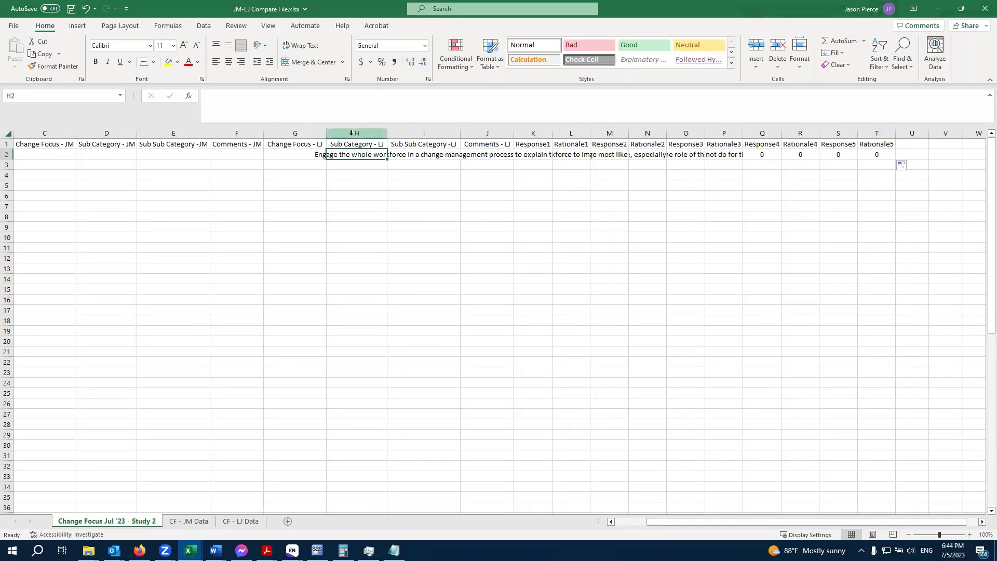
pyautogui.moveTo(351, 132); pyautogui.dragTo(877, 134)
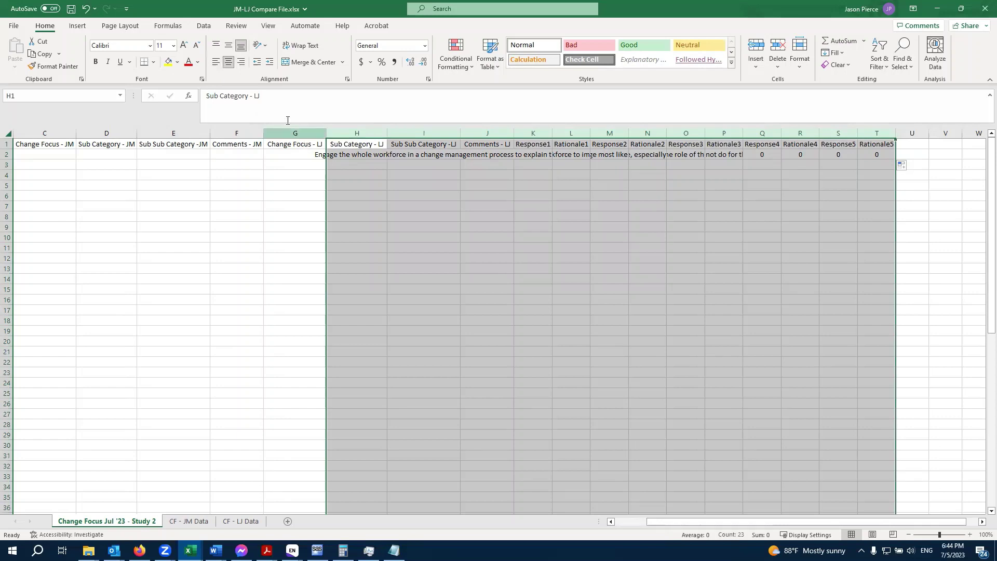
pyautogui.click(329, 159)
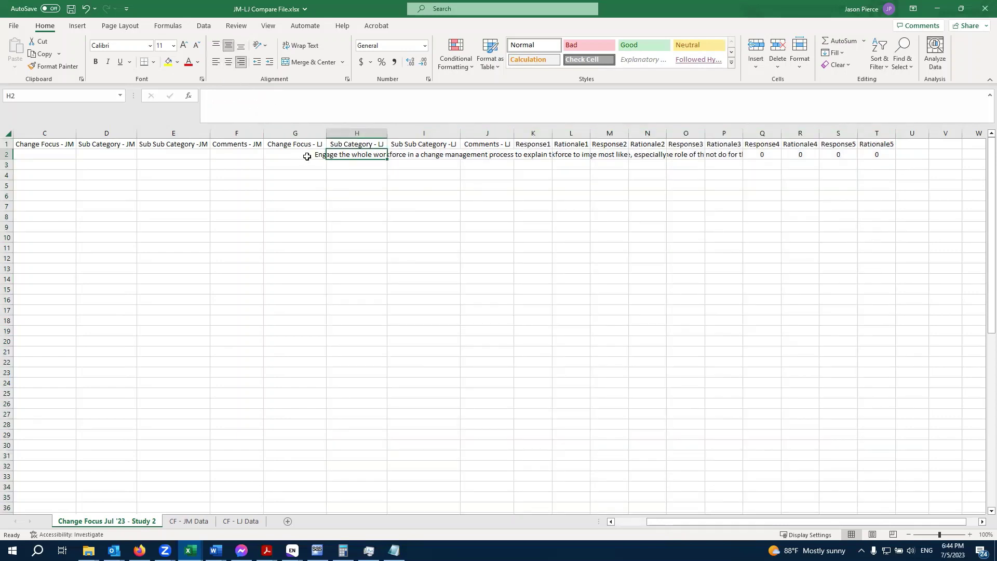
pyautogui.click(308, 156)
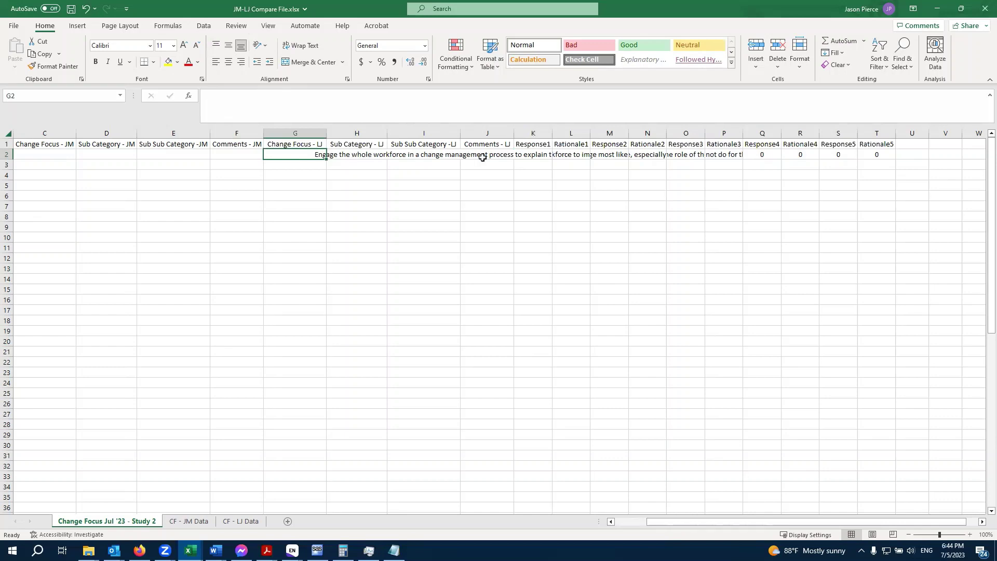
pyautogui.click(426, 157)
pyautogui.click(352, 154)
pyautogui.click(430, 155)
pyautogui.click(483, 157)
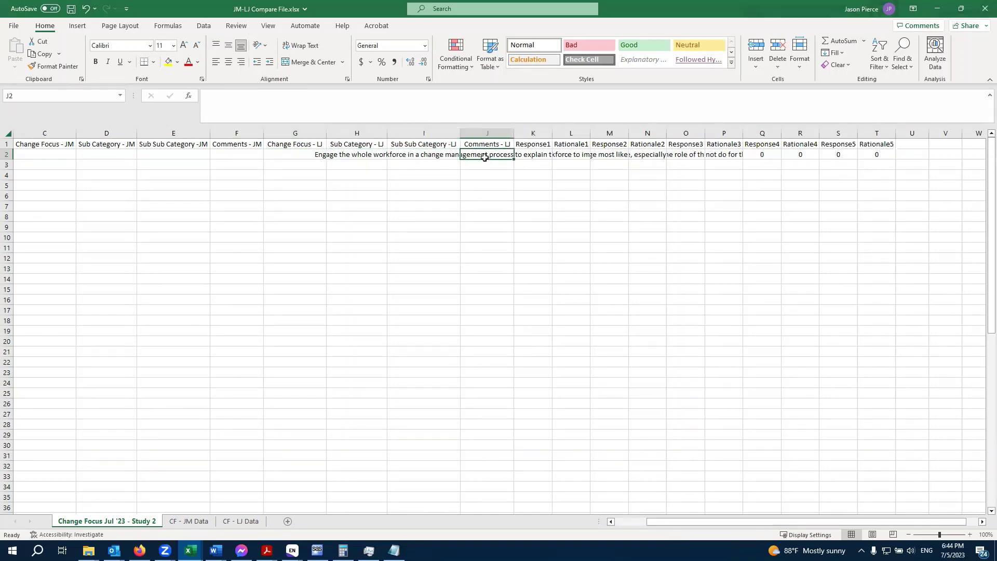
pyautogui.click(532, 155)
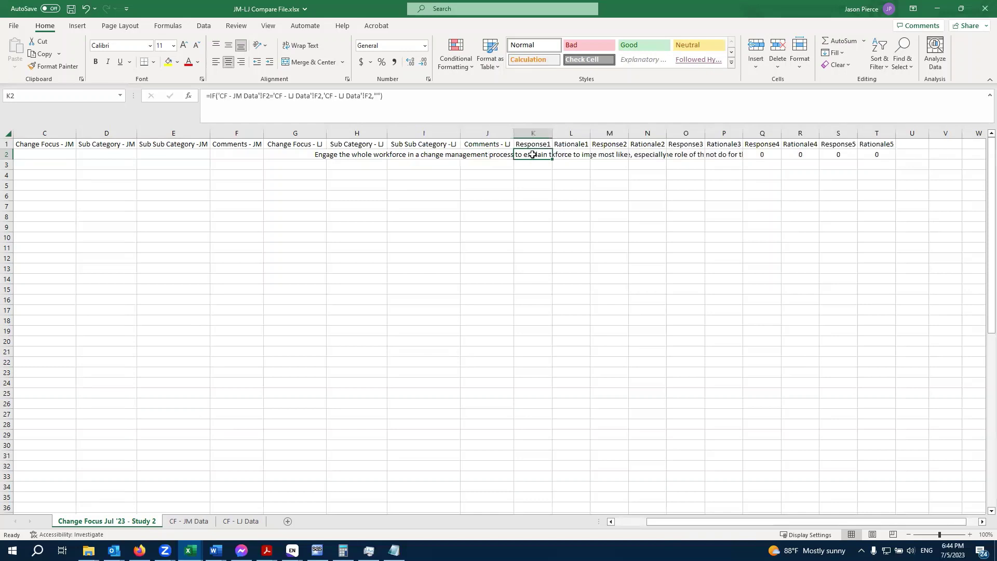
pyautogui.click(215, 62)
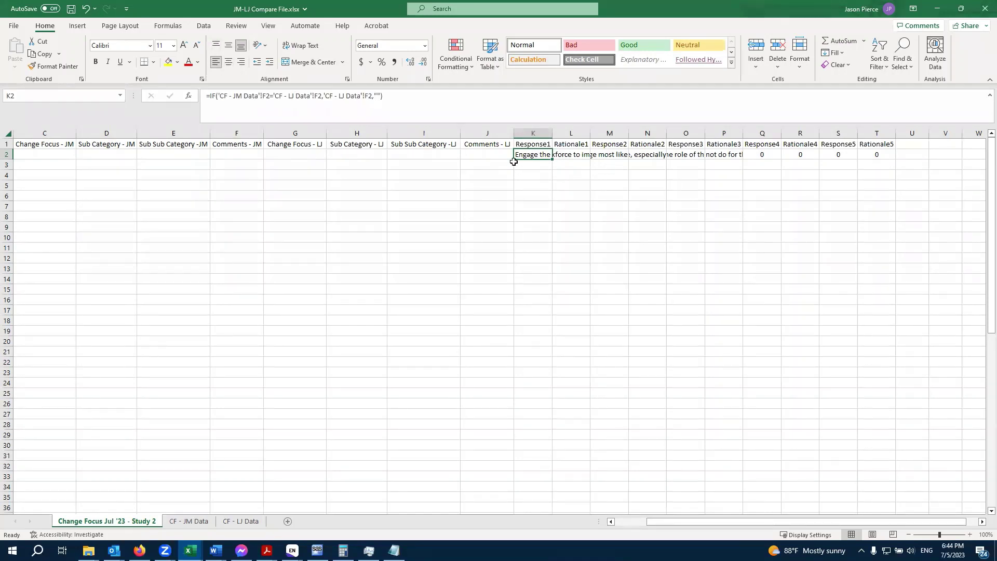
# Step: Fill the Response and Rationale formulas in K2 through T2 down to row 68
pyautogui.moveTo(527, 156); pyautogui.dragTo(867, 161)
pyautogui.click(862, 158)
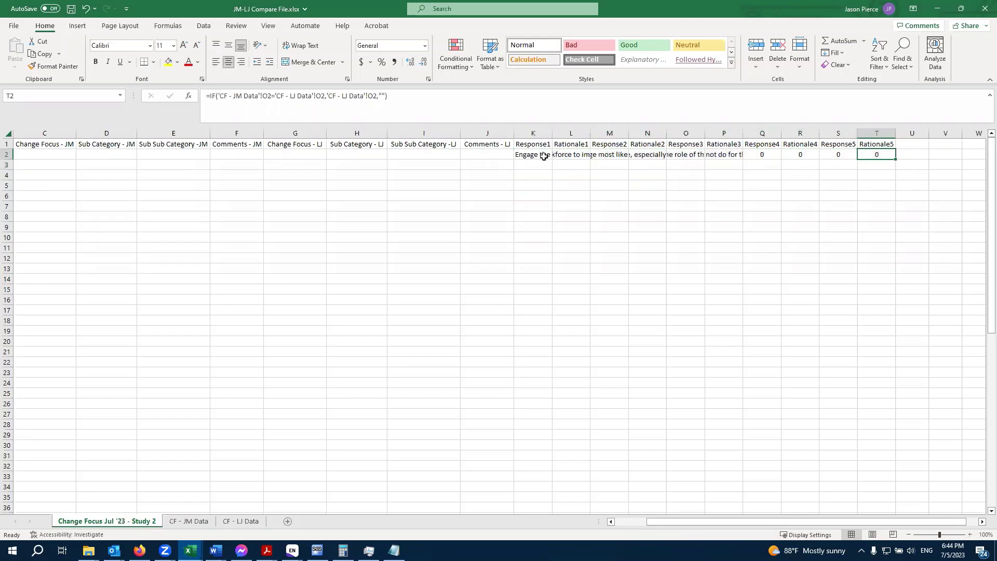
pyautogui.moveTo(542, 156); pyautogui.dragTo(856, 512)
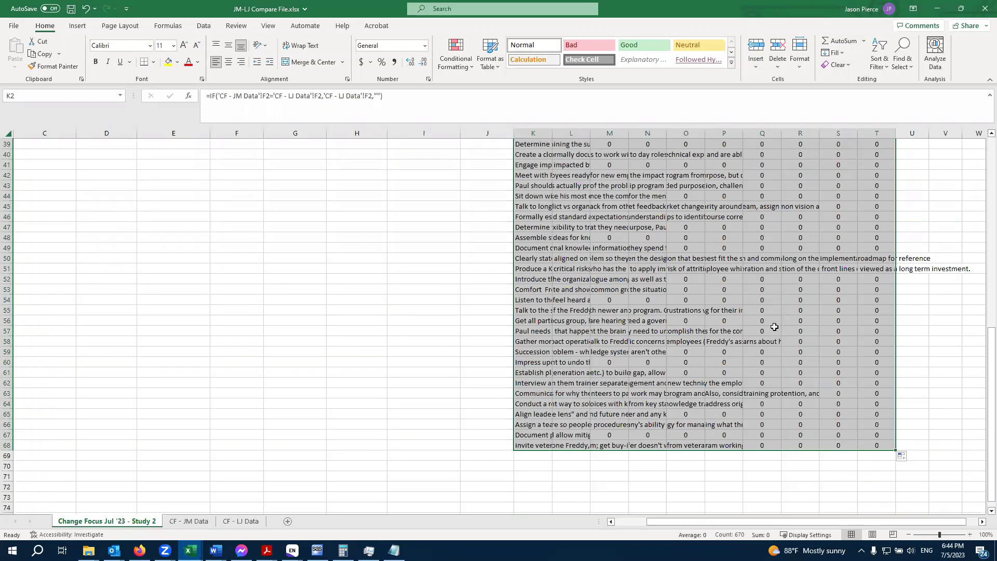
pyautogui.scroll(4, 760, 320)
pyautogui.scroll(7, 759, 319)
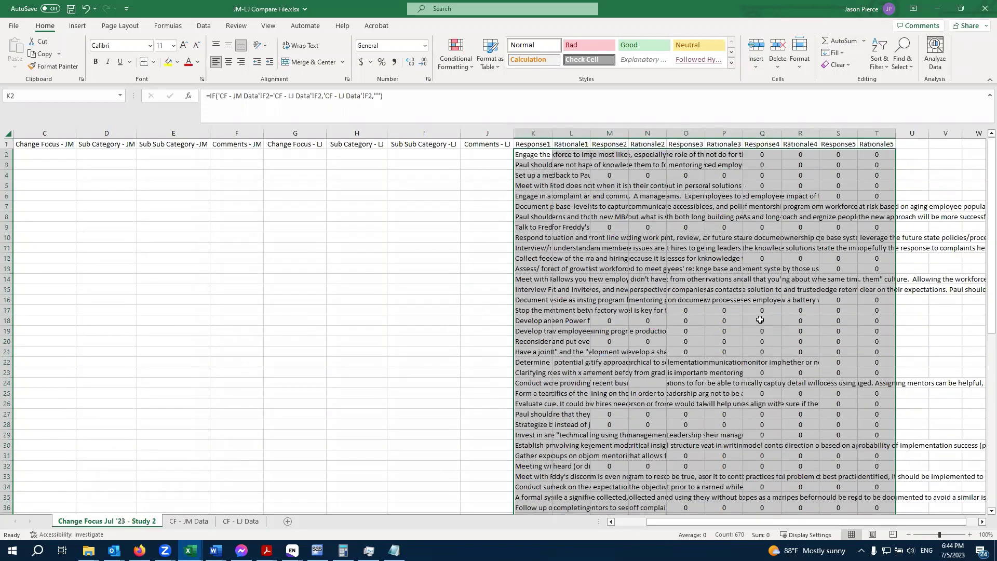
# Step: Search the Response and Rationale columns K through T for blank cells, then close the search dialog
pyautogui.moveTo(533, 134); pyautogui.dragTo(877, 134)
pyautogui.hotkey('ctrl', 'h')
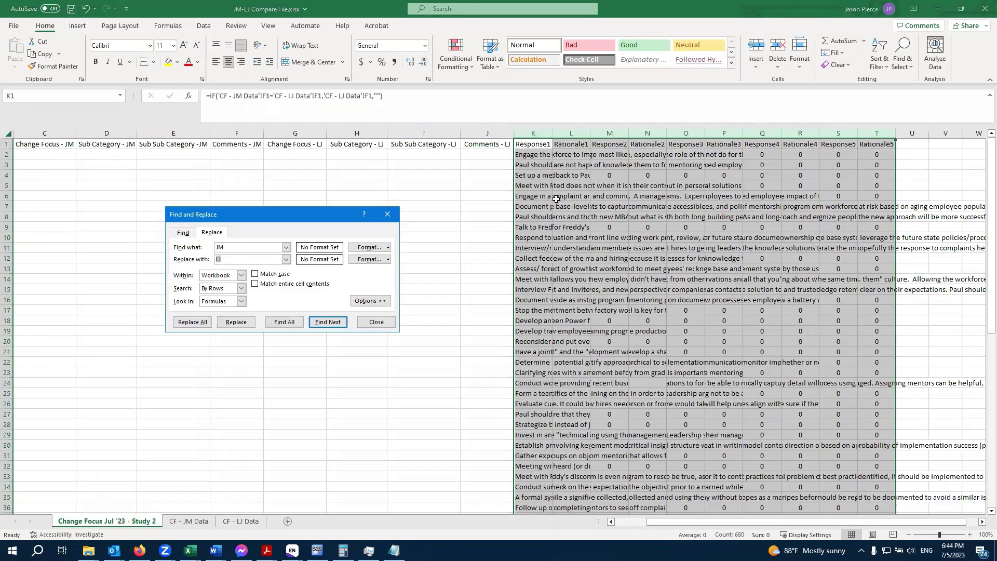
pyautogui.click(184, 232)
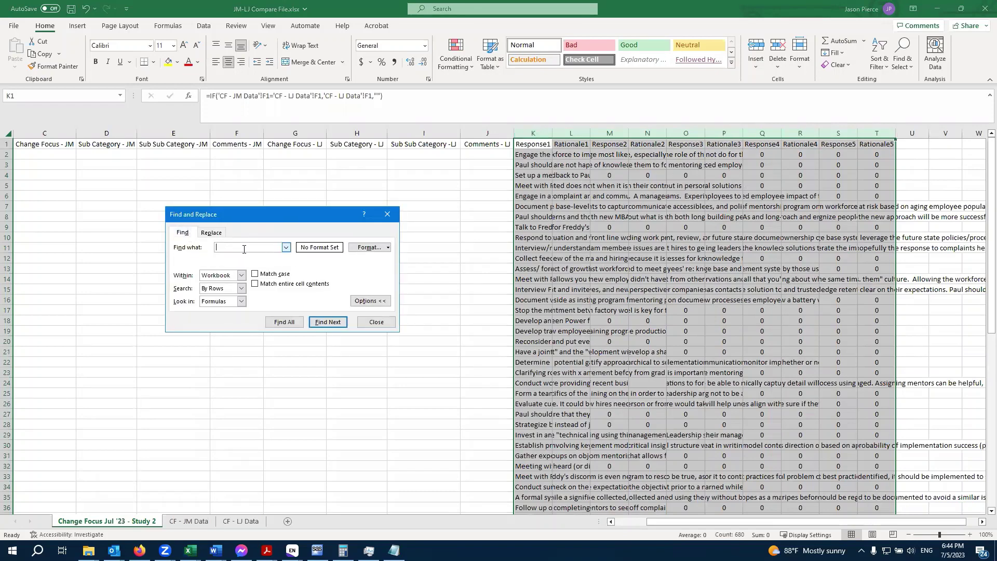
pyautogui.click(321, 322)
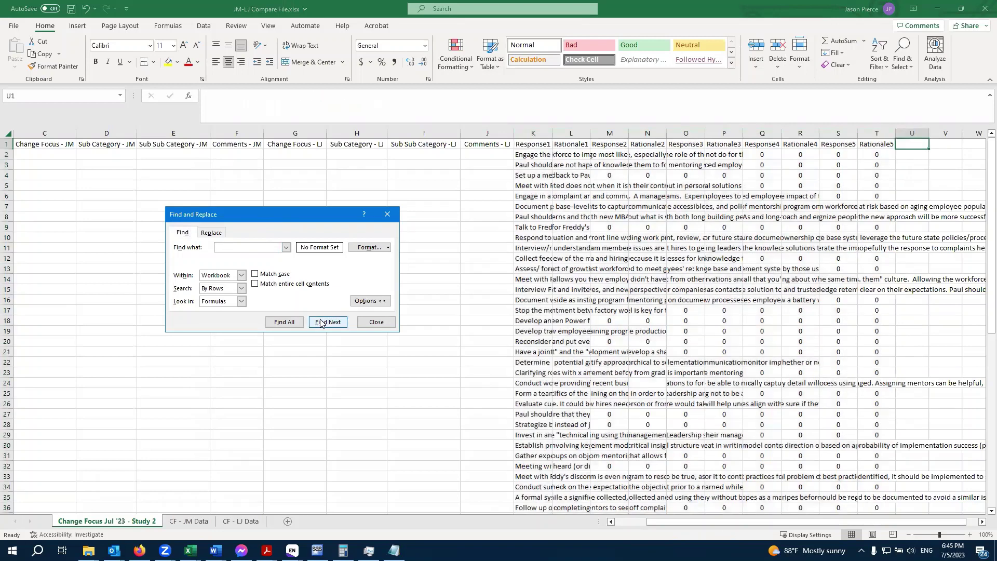
pyautogui.click(321, 321)
pyautogui.click(903, 149)
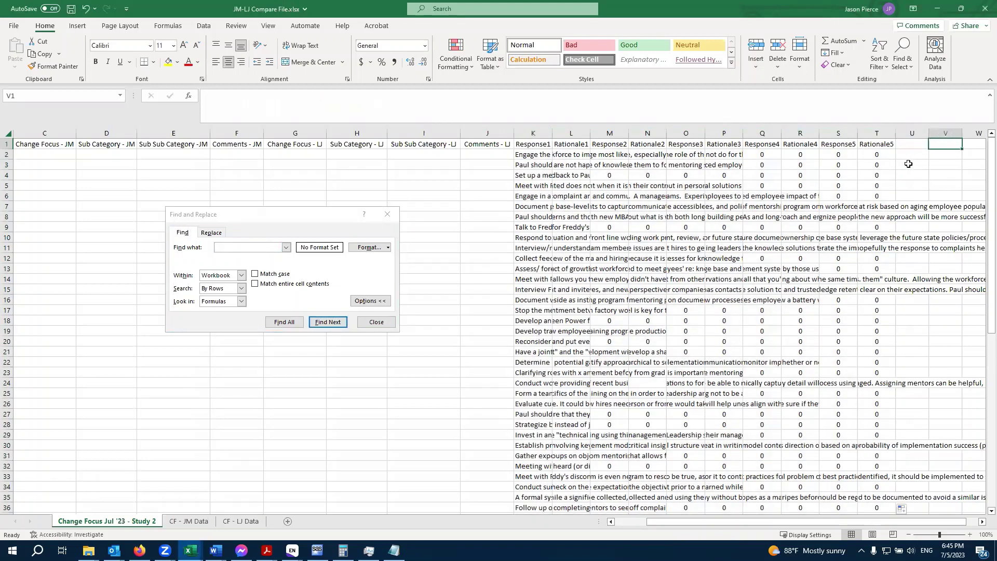
pyautogui.click(612, 190)
pyautogui.click(393, 322)
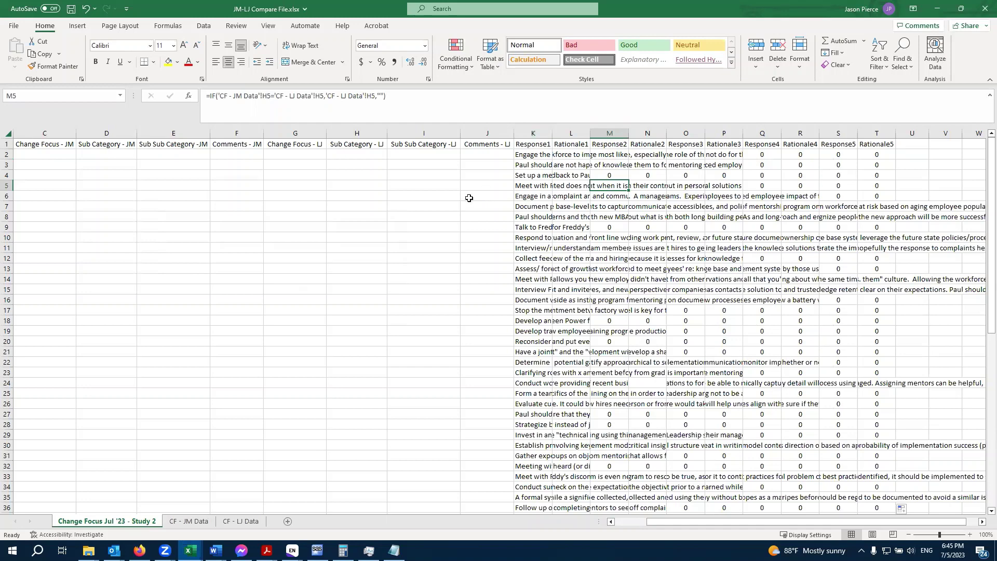
# Step: Examine row 2 from the Identifier formula in A2 across the empty Disagree?, JM and LJ columns
pyautogui.click(284, 168)
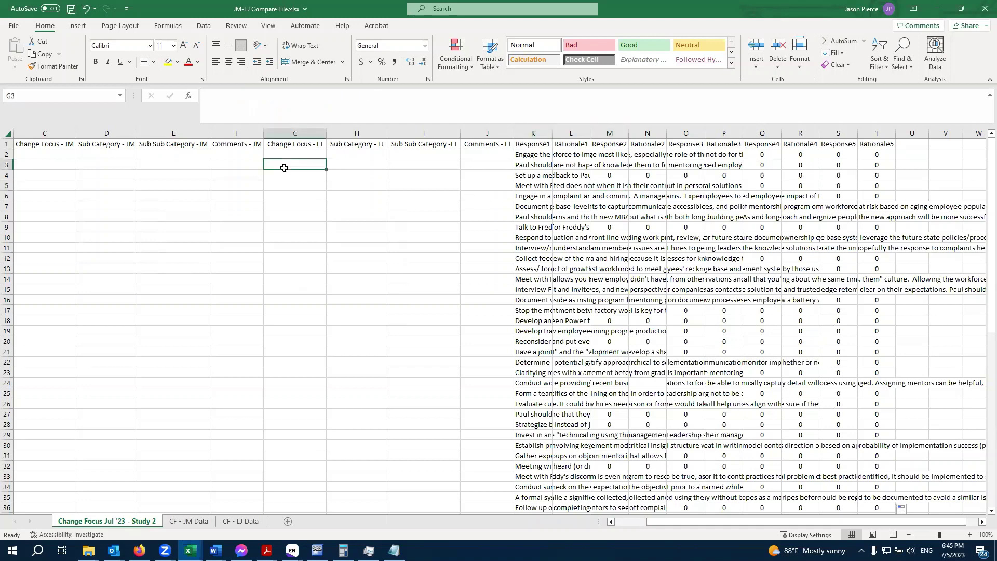
pyautogui.press('Up')
pyautogui.press('Left')
pyautogui.press('Left')
pyautogui.press('Left')
pyautogui.press('Left')
pyautogui.press('Left')
pyautogui.press('Left')
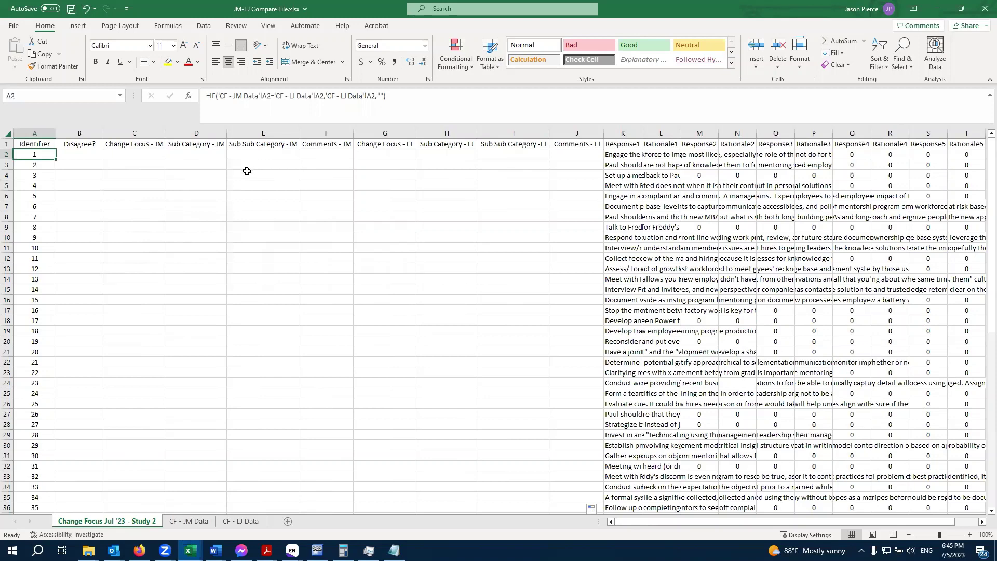
pyautogui.click(79, 156)
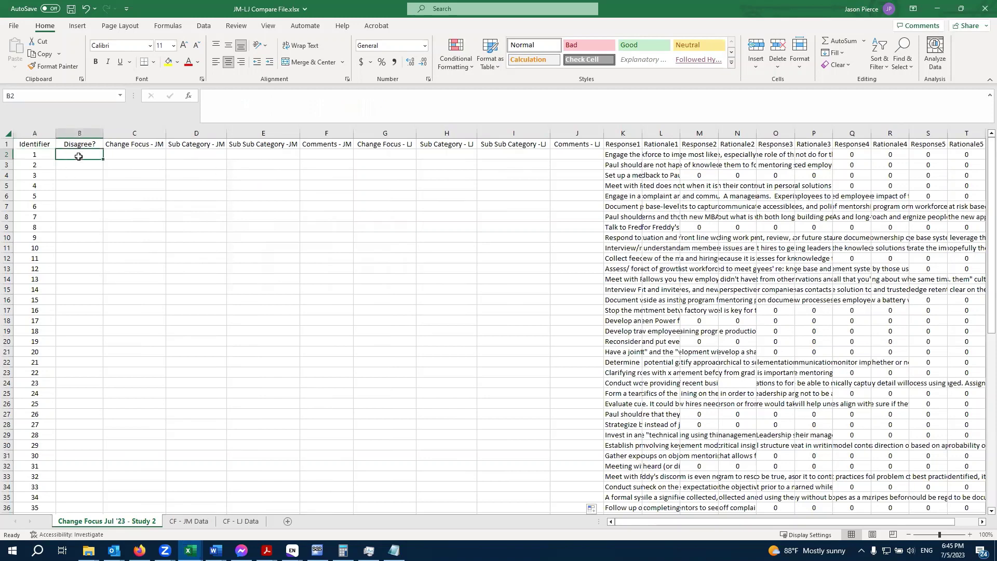
pyautogui.click(150, 155)
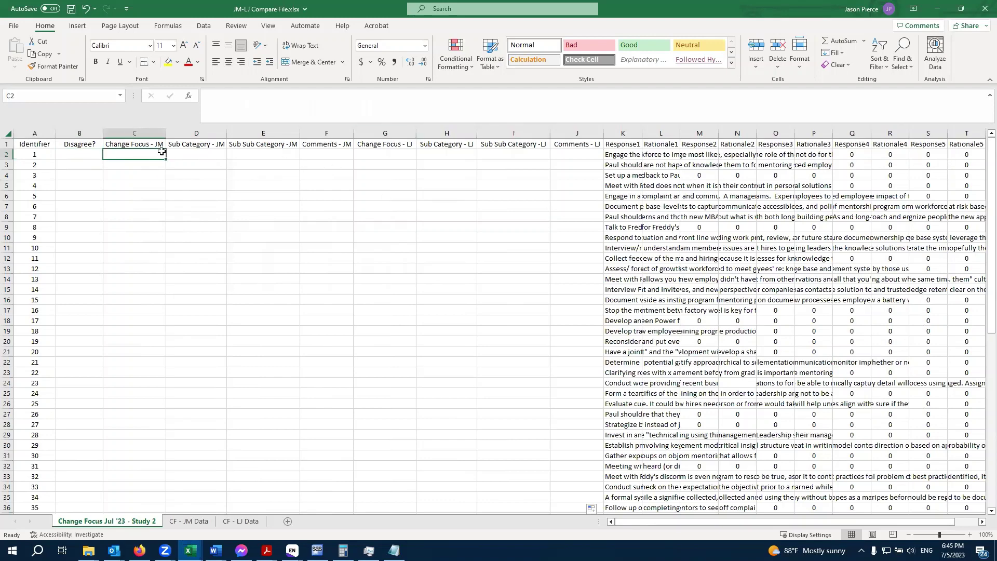
pyautogui.moveTo(153, 154); pyautogui.dragTo(179, 151)
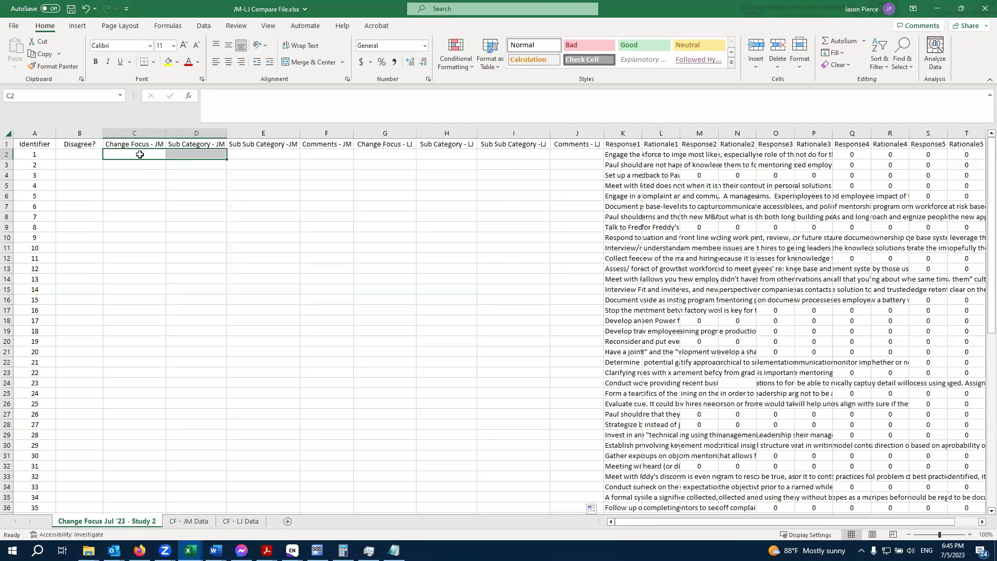
pyautogui.moveTo(140, 153); pyautogui.dragTo(429, 154)
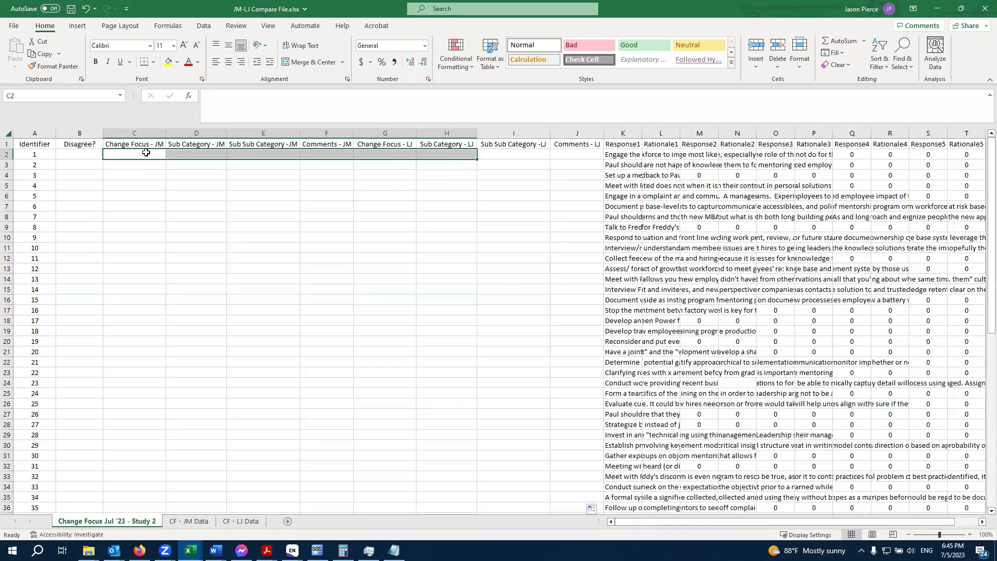
# Step: Copy the comparison formula from A2 into C2 under Change Focus - JM
pyautogui.click(42, 153)
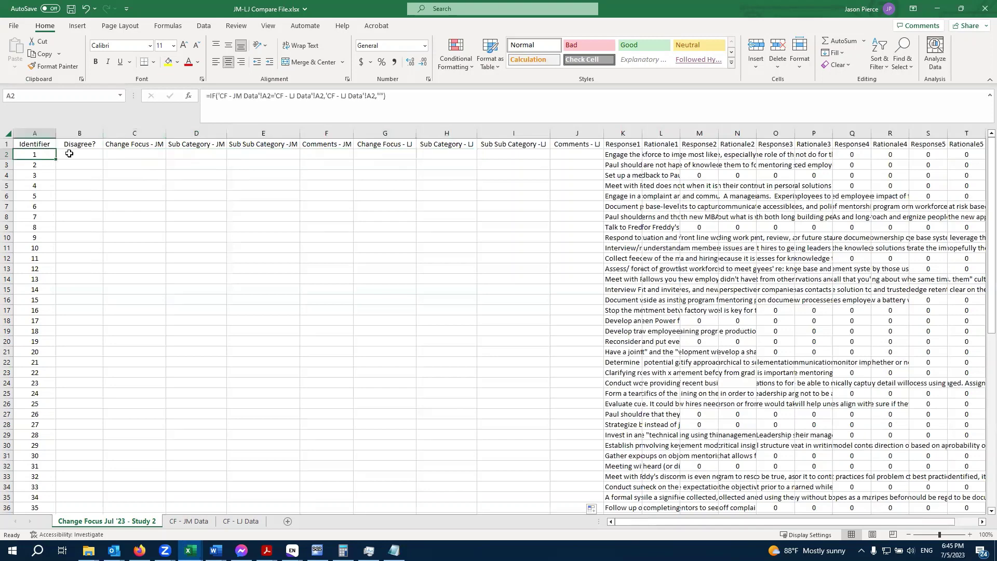
pyautogui.hotkey('ctrl', 'c')
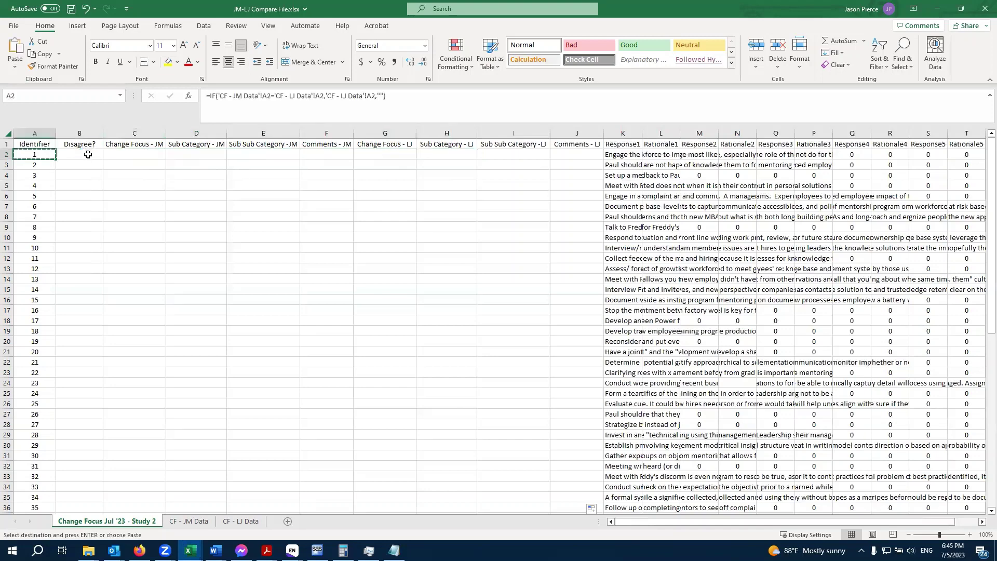
pyautogui.click(88, 154)
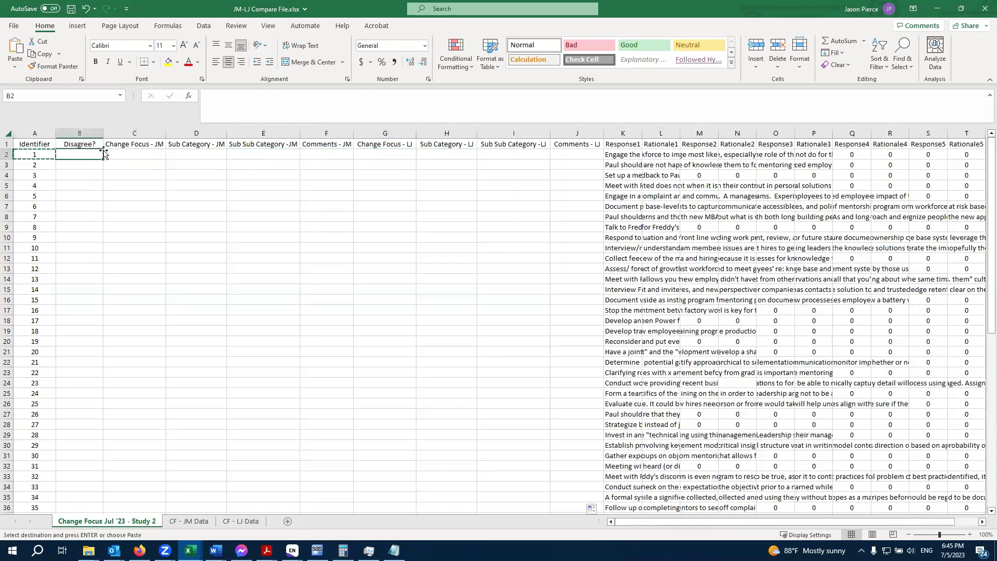
pyautogui.click(134, 153)
pyautogui.hotkey('ctrl', 'v')
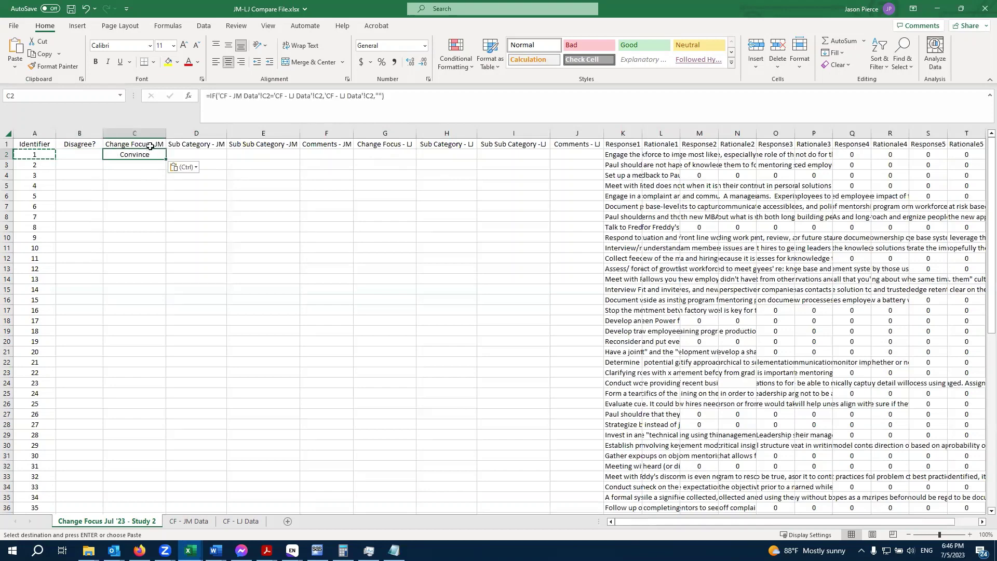
# Step: Shift the comparison formula to D2, fill it back into C2 so it references B2 on both data sheets, and clear D2
pyautogui.moveTo(143, 155)
pyautogui.mouseDown()
pyautogui.moveTo(204, 157)
pyautogui.moveTo(145, 154)
pyautogui.mouseUp()
pyautogui.click(177, 155)
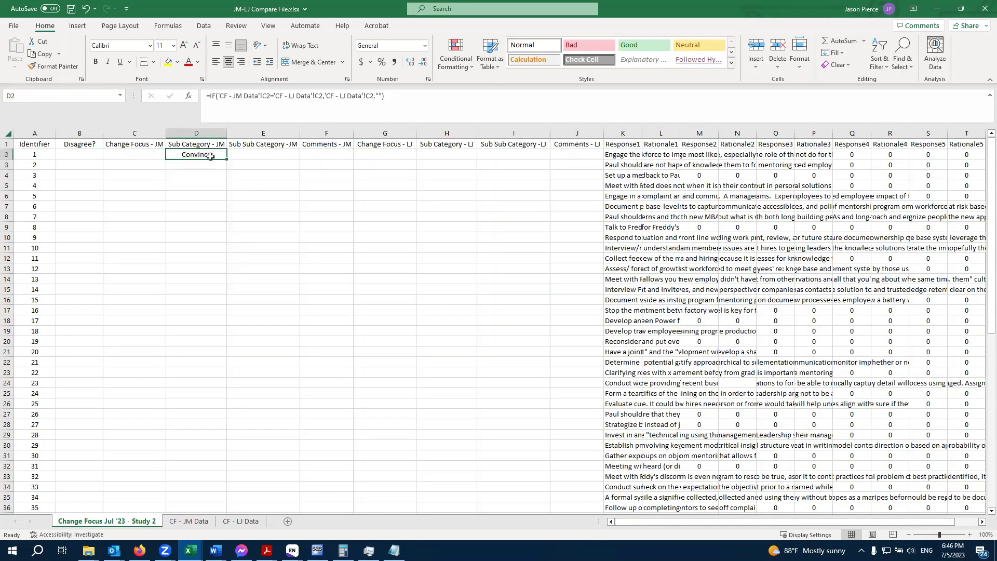
pyautogui.moveTo(226, 159); pyautogui.dragTo(156, 159)
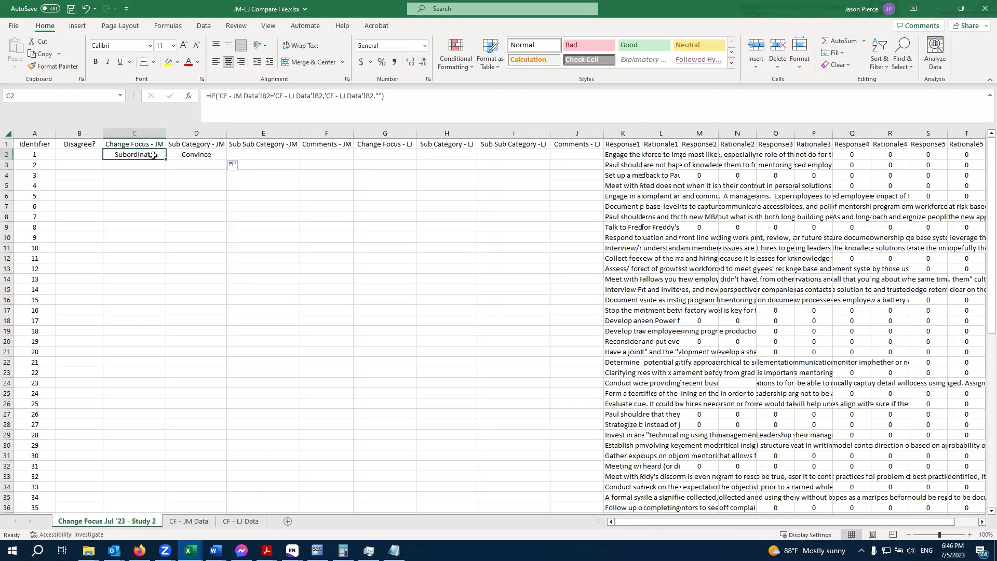
pyautogui.click(153, 157)
pyautogui.click(185, 155)
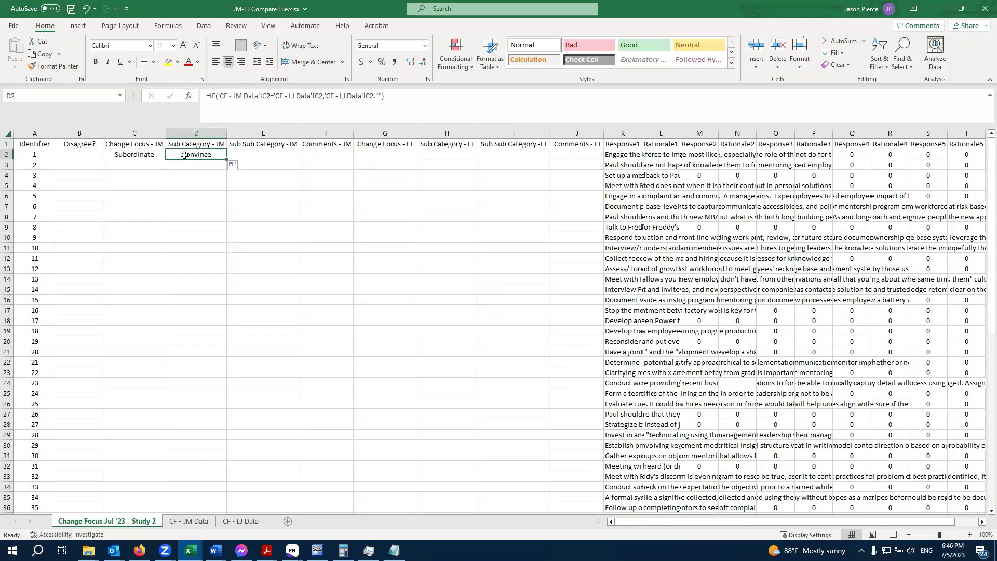
pyautogui.press('Delete')
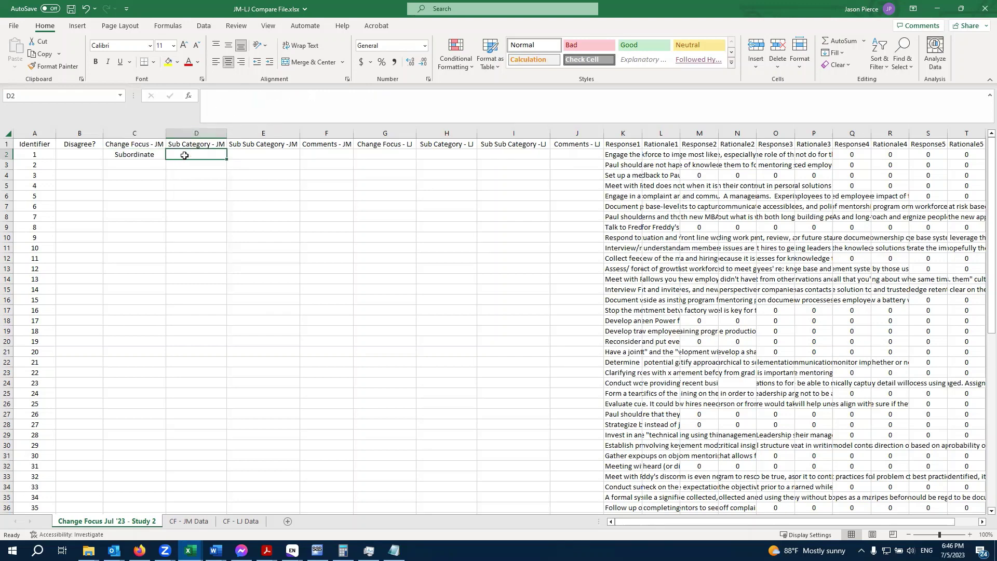
# Step: Change the C2 formula to =IF('CF - JM Data'!B2<>'CF - LJ Data'!B2,'CF - JM Data'!B2,"")
pyautogui.click(136, 157)
pyautogui.click(269, 97)
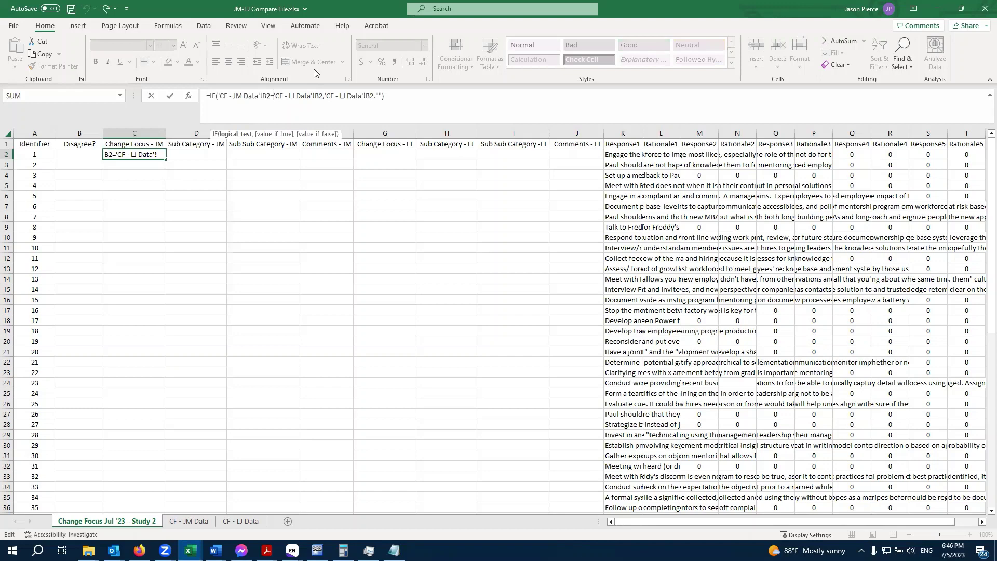
pyautogui.press('BackSpace')
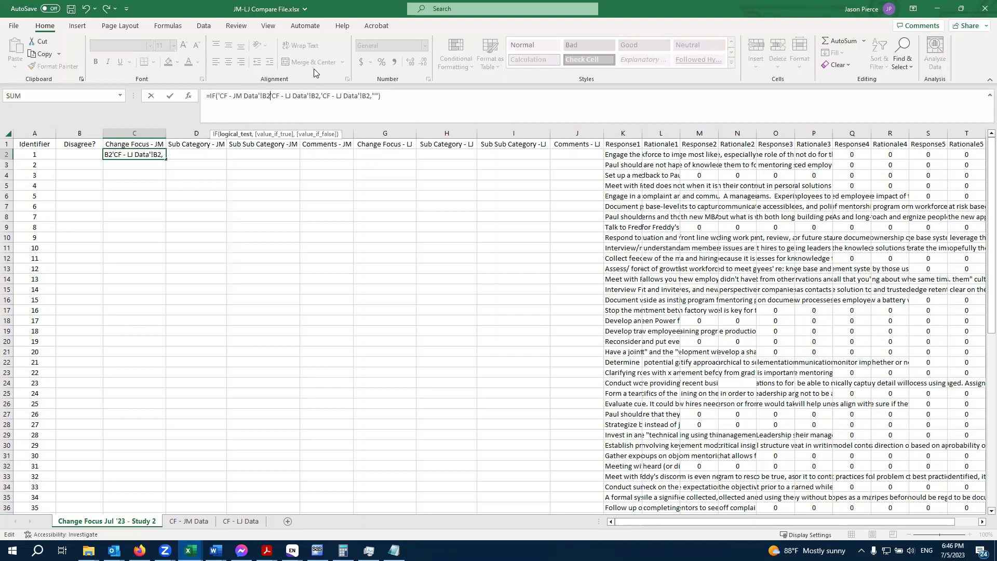
pyautogui.write('<')
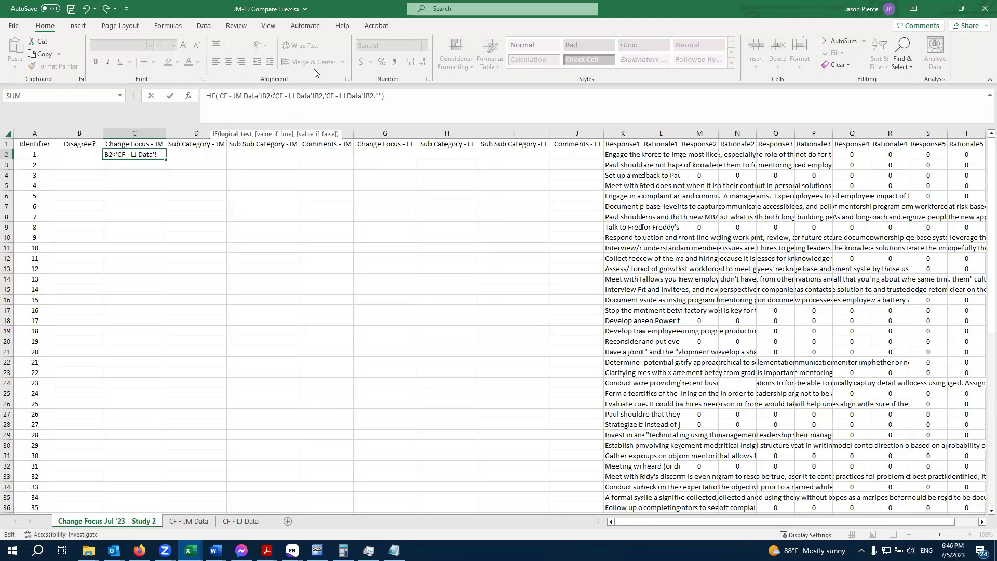
pyautogui.write('>')
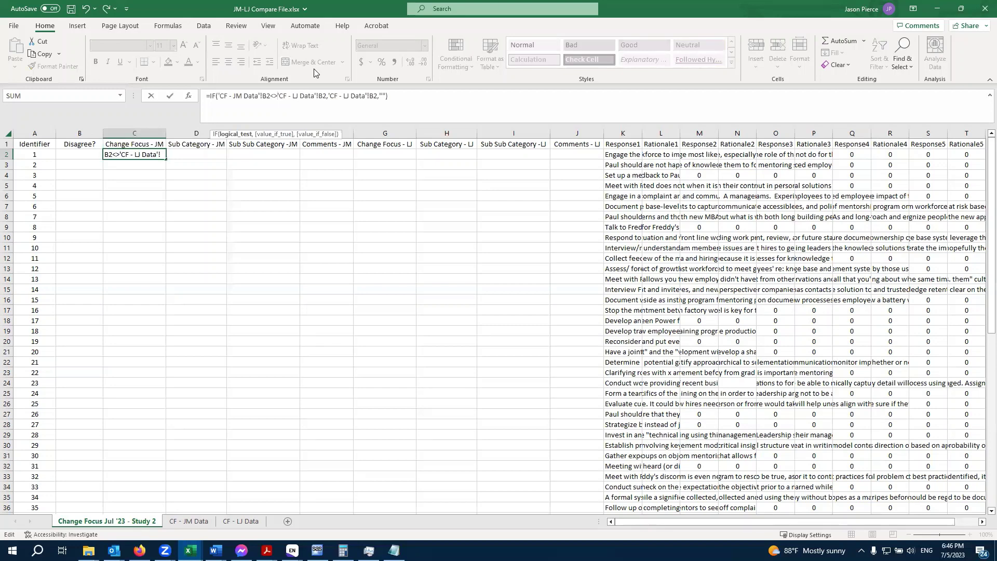
pyautogui.moveTo(270, 97); pyautogui.dragTo(278, 97)
pyautogui.doubleClick(347, 95)
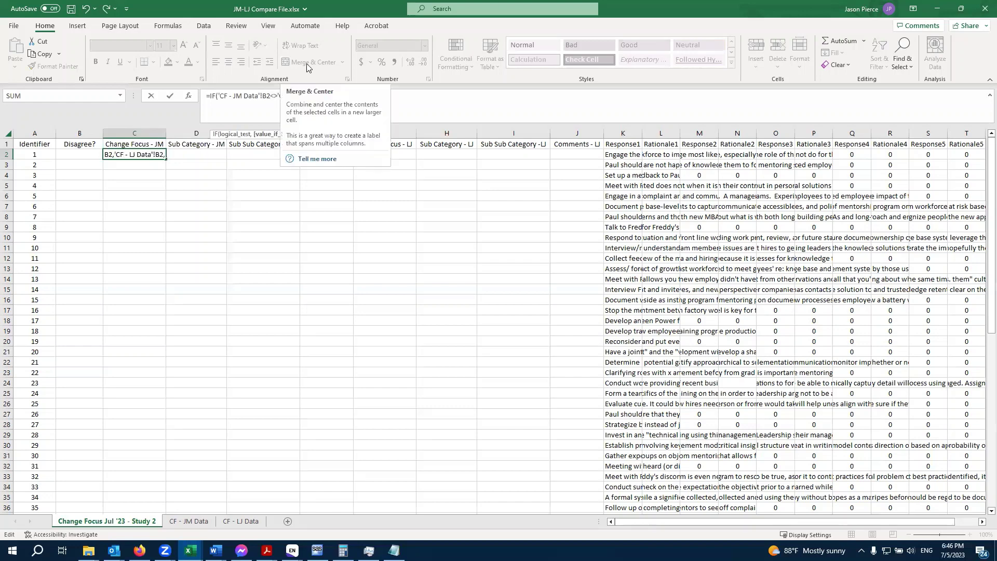
pyautogui.press('BackSpace')
pyautogui.write('JM')
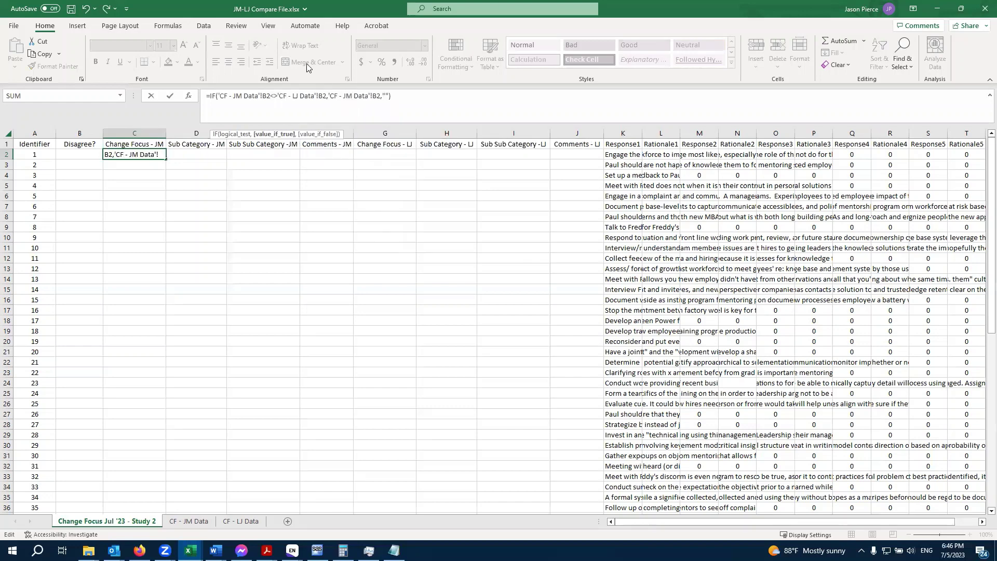
pyautogui.press('Return')
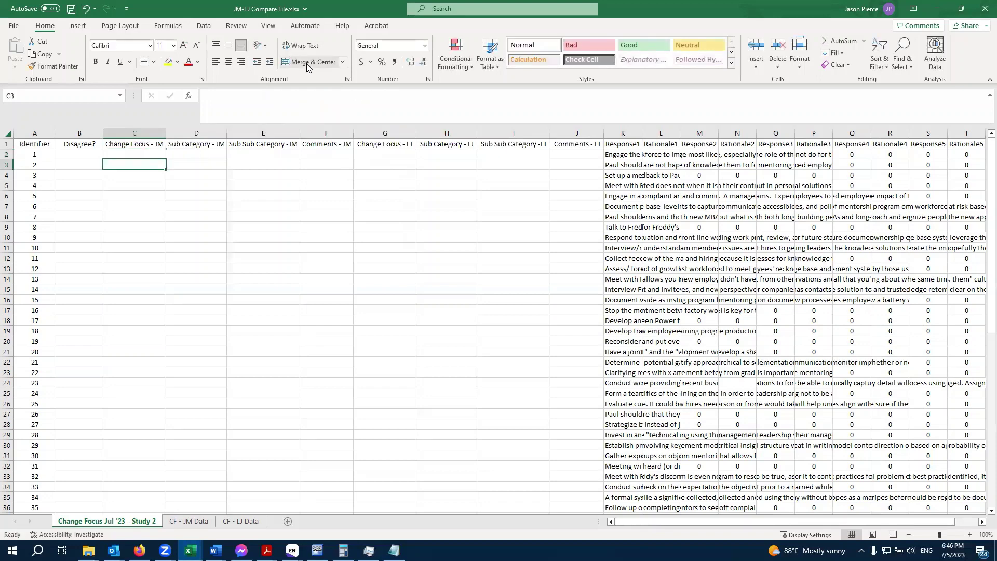
# Step: Fill the C2 disagreement formula across to F2 under Comments - JM and check the filled cells
pyautogui.click(149, 154)
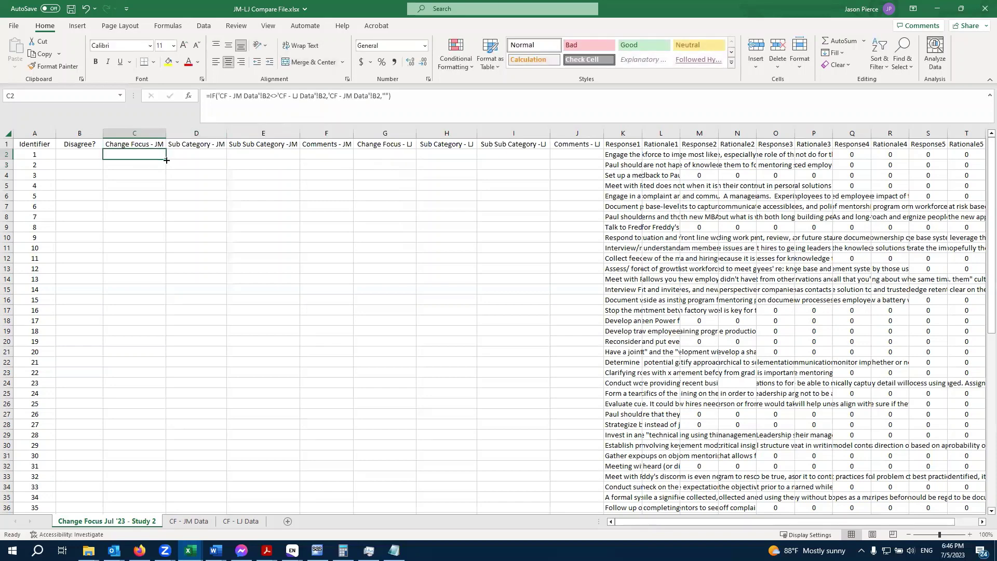
pyautogui.moveTo(166, 161); pyautogui.dragTo(332, 155)
pyautogui.click(325, 152)
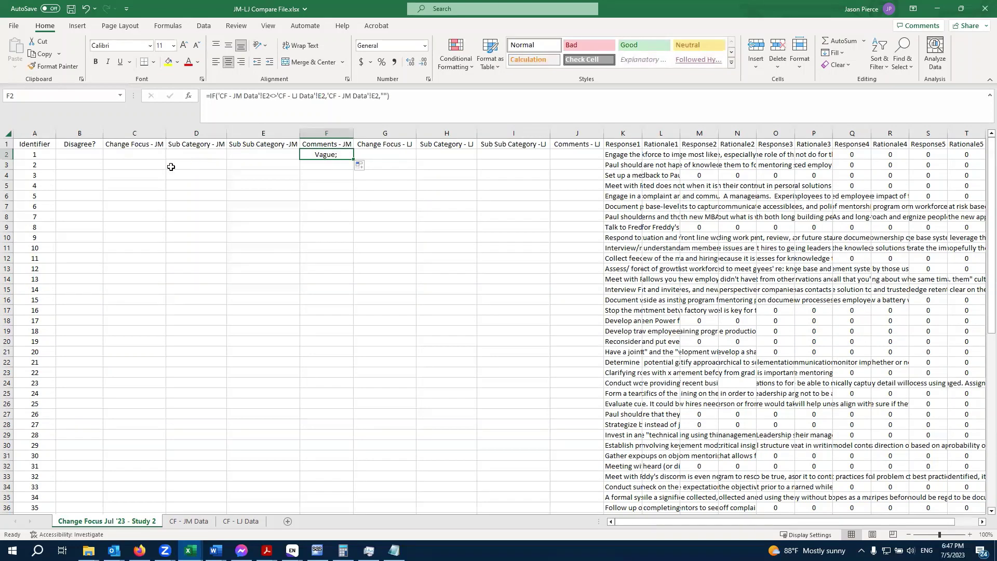
pyautogui.click(158, 158)
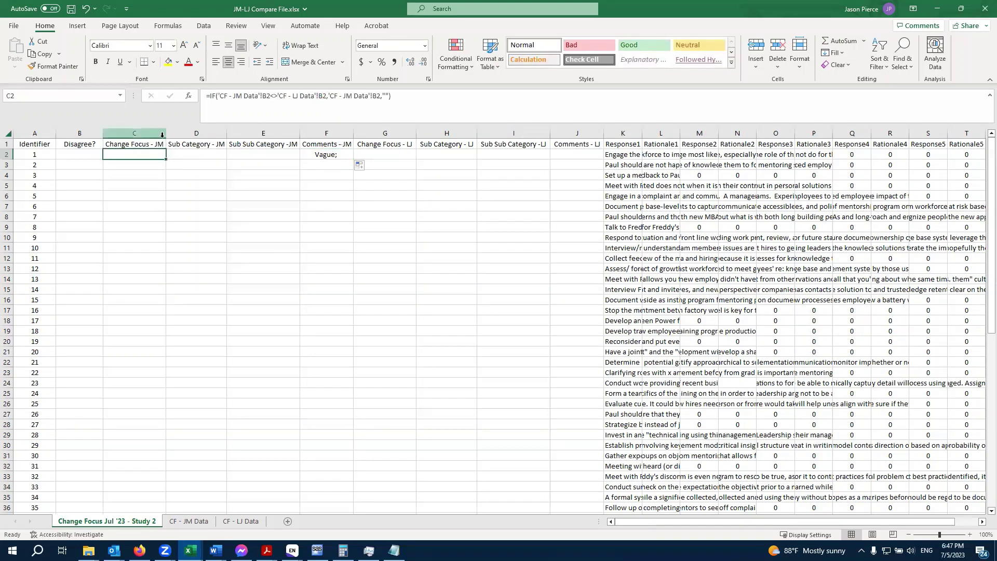
pyautogui.moveTo(155, 133); pyautogui.dragTo(196, 133)
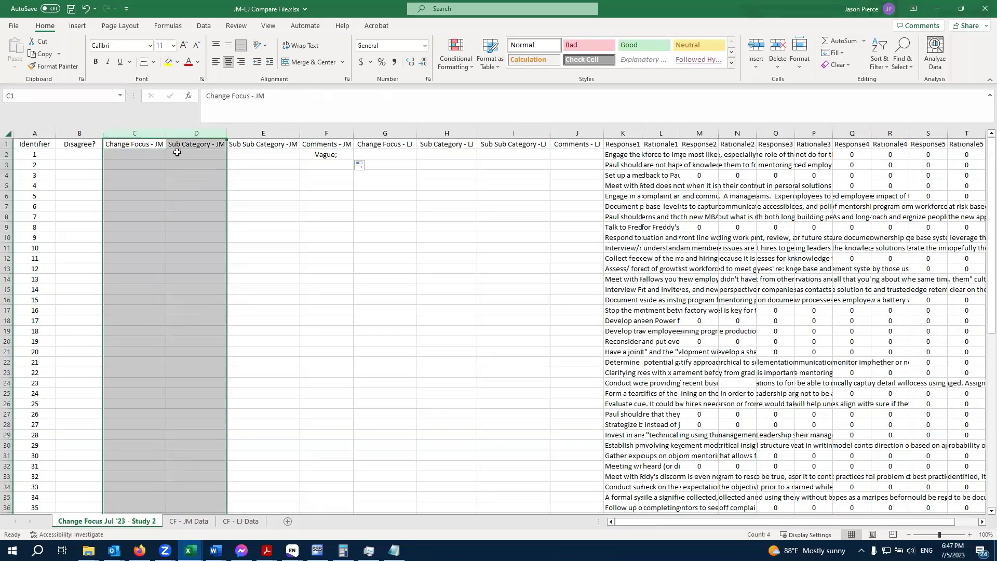
pyautogui.click(151, 155)
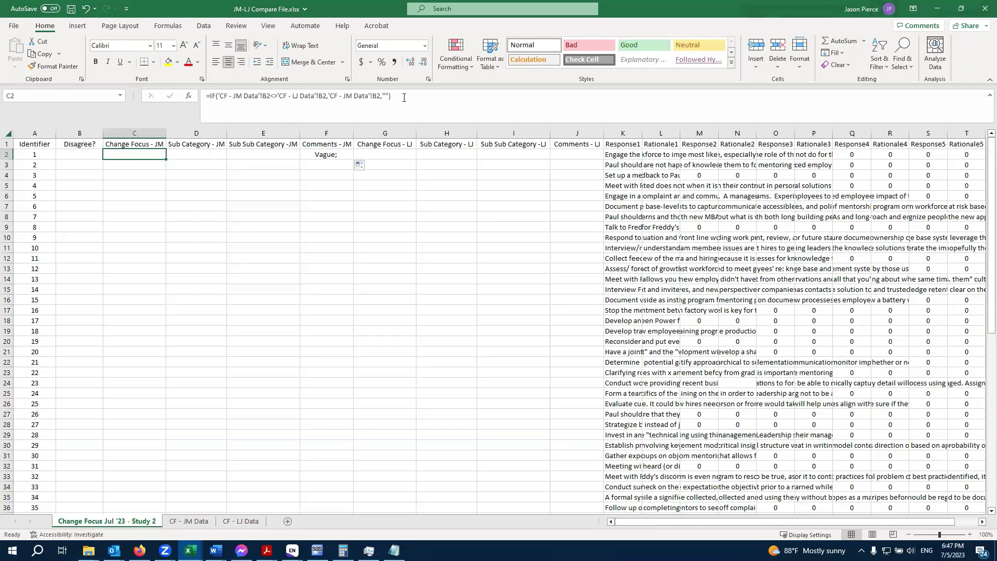
# Step: Copy the formula text of C2 into G2 under Change Focus - LJ, keeping its B2 references
pyautogui.moveTo(405, 97); pyautogui.dragTo(206, 102)
pyautogui.hotkey('ctrl', 'c')
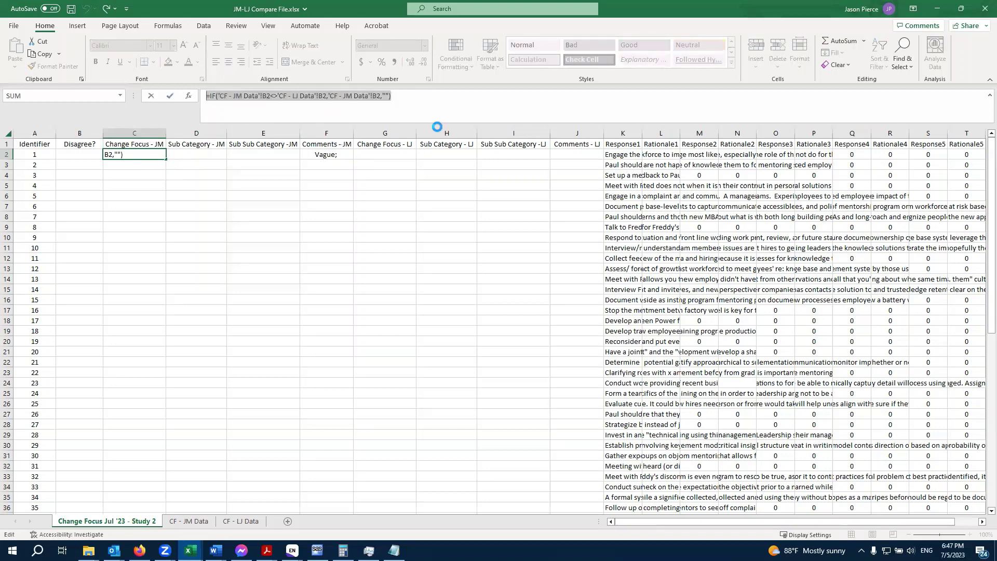
pyautogui.rightClick(303, 98)
pyautogui.press('Escape')
pyautogui.click(369, 152)
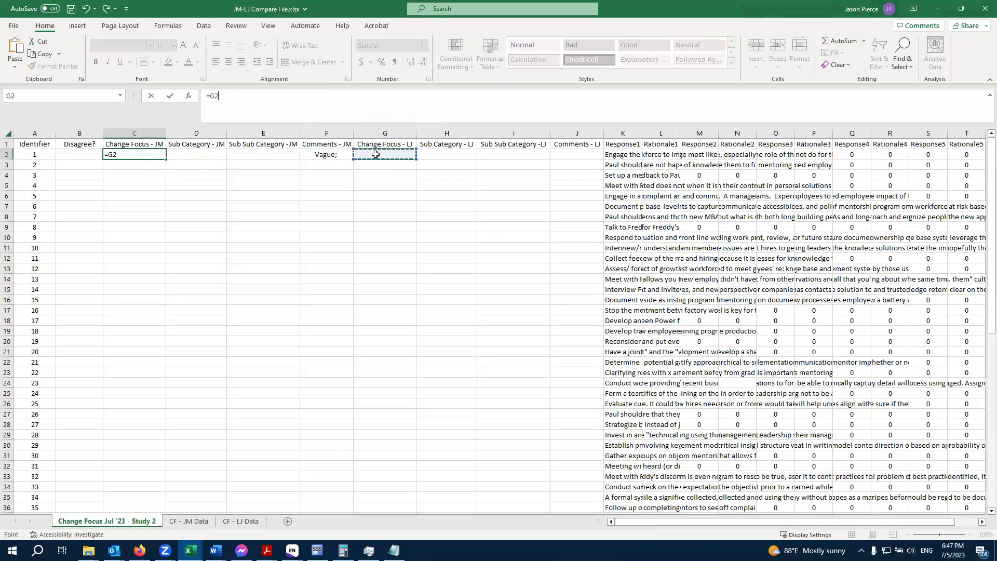
pyautogui.press('Escape')
pyautogui.click(366, 151)
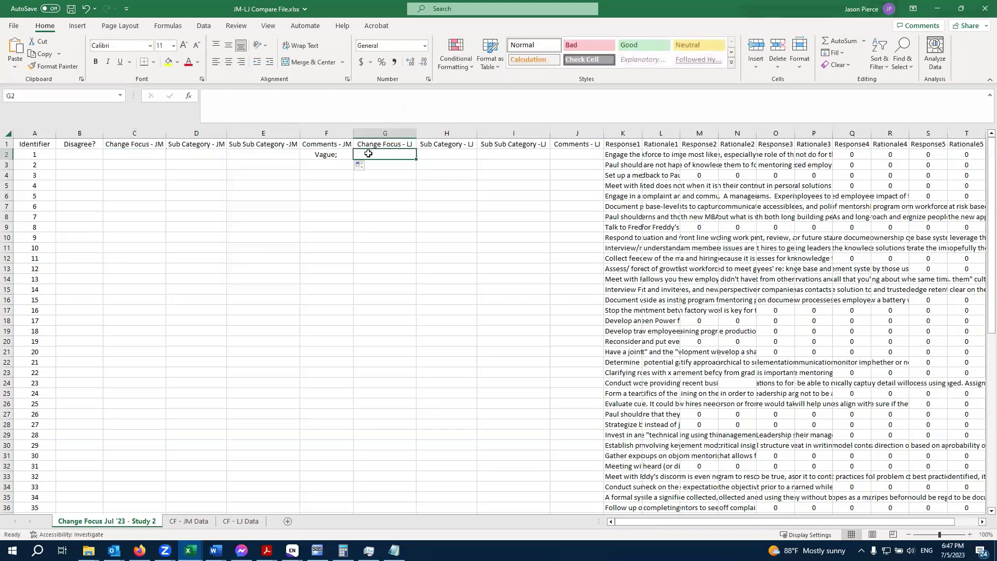
pyautogui.click(159, 153)
pyautogui.click(386, 154)
pyautogui.click(240, 99)
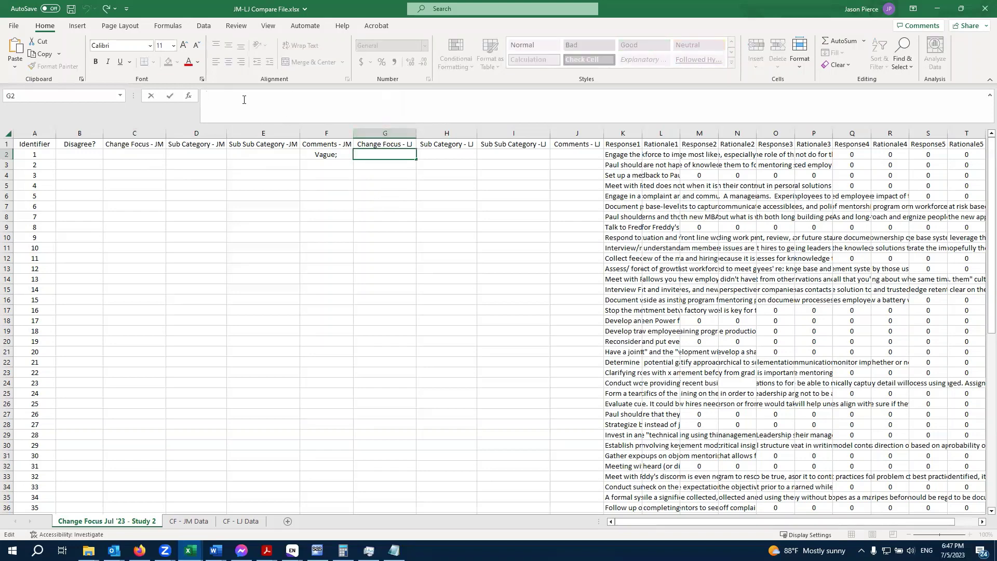
pyautogui.rightClick(243, 99)
pyautogui.click(270, 154)
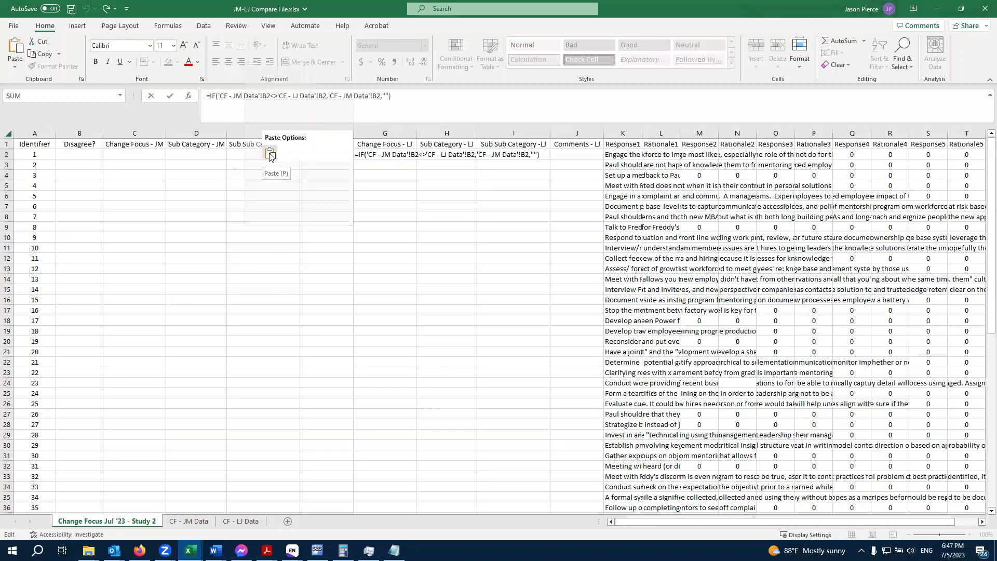
pyautogui.click(385, 168)
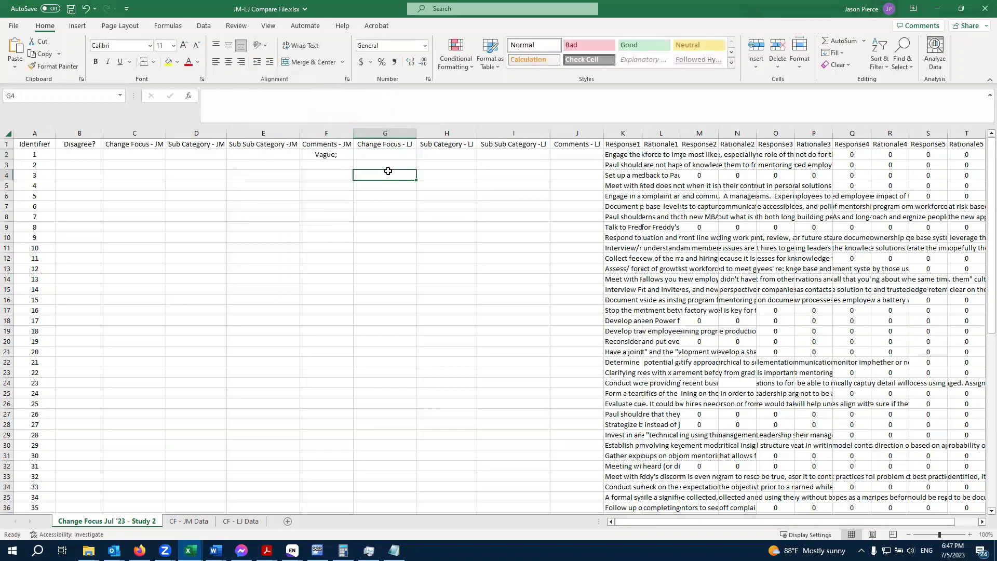
# Step: Change the value-if-true reference in the G2 formula to 'CF - LJ Data'!B2
pyautogui.click(385, 156)
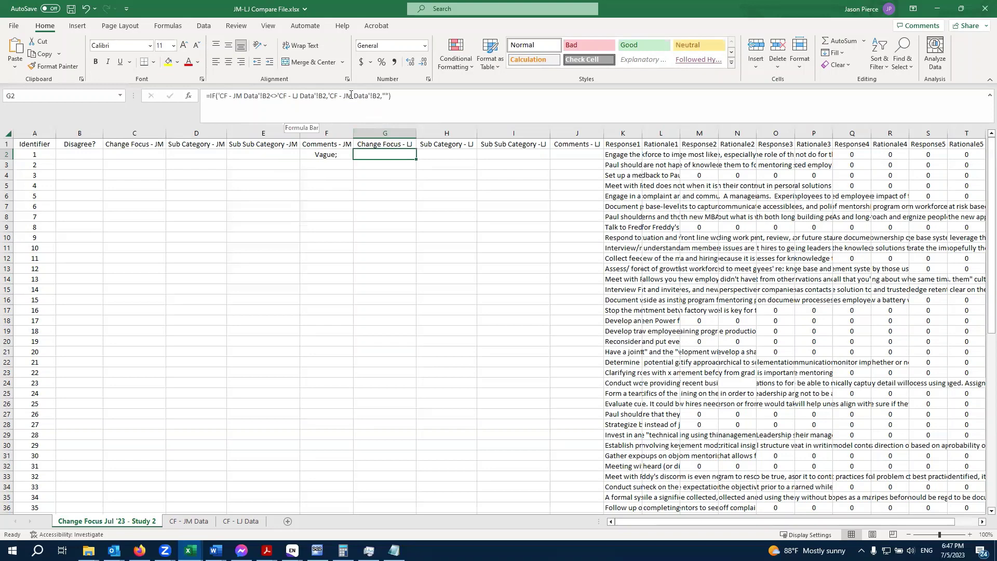
pyautogui.click(350, 95)
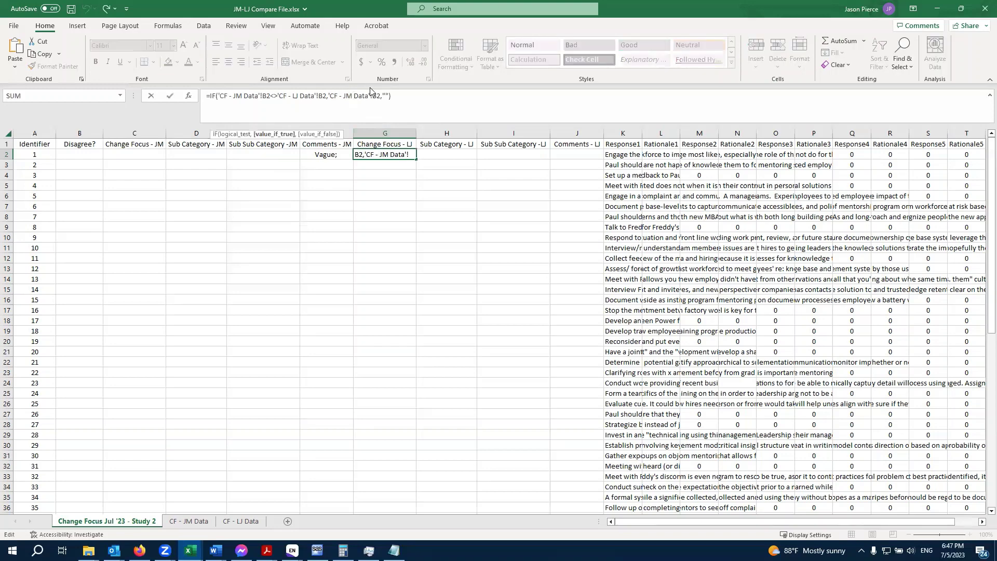
pyautogui.press('BackSpace')
pyautogui.press('BackSpace')
pyautogui.write('LJ')
pyautogui.press('Return')
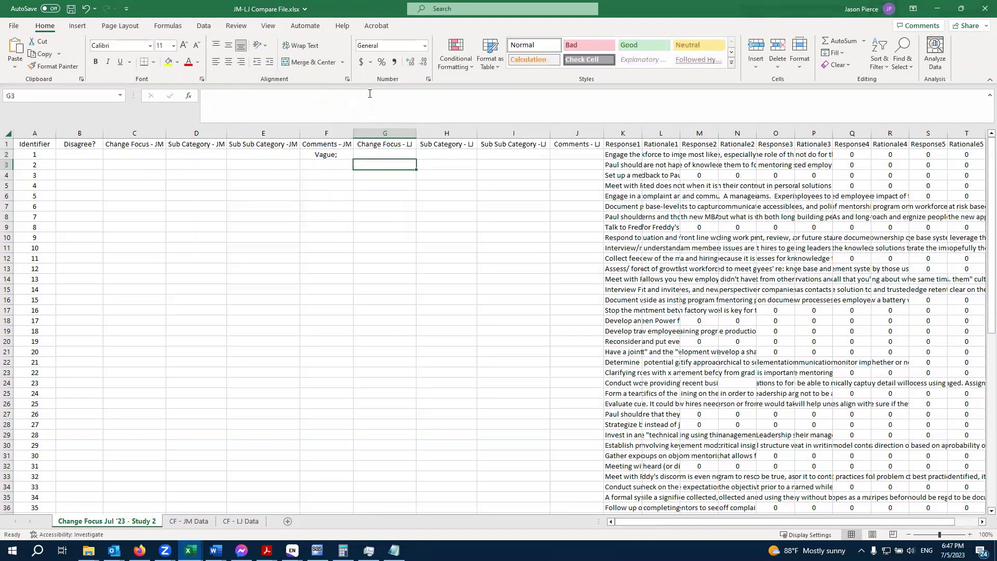
# Step: Fill the G2 formula across to J2 and widen the Comments - LJ column
pyautogui.click(333, 156)
pyautogui.click(377, 155)
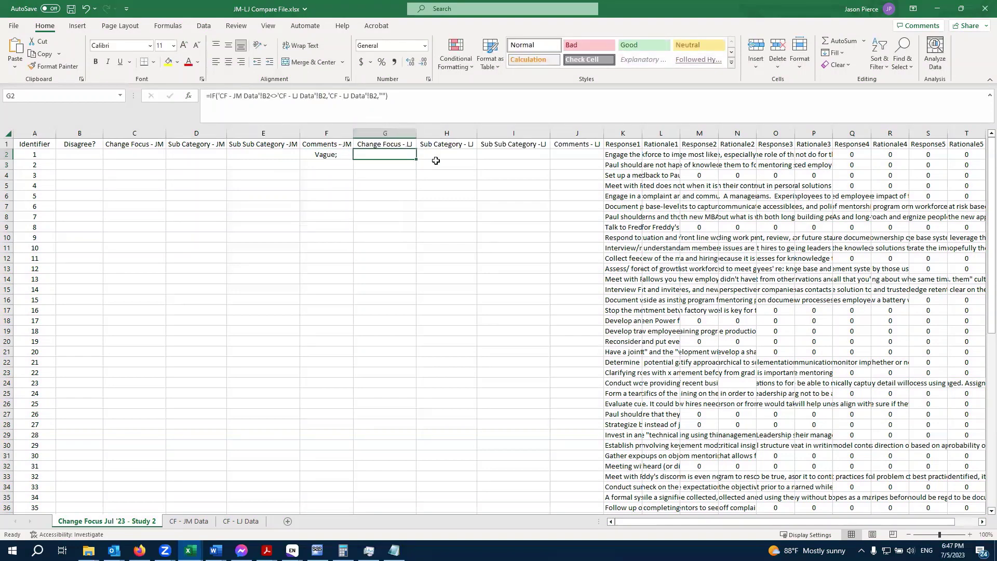
pyautogui.moveTo(415, 160); pyautogui.dragTo(568, 162)
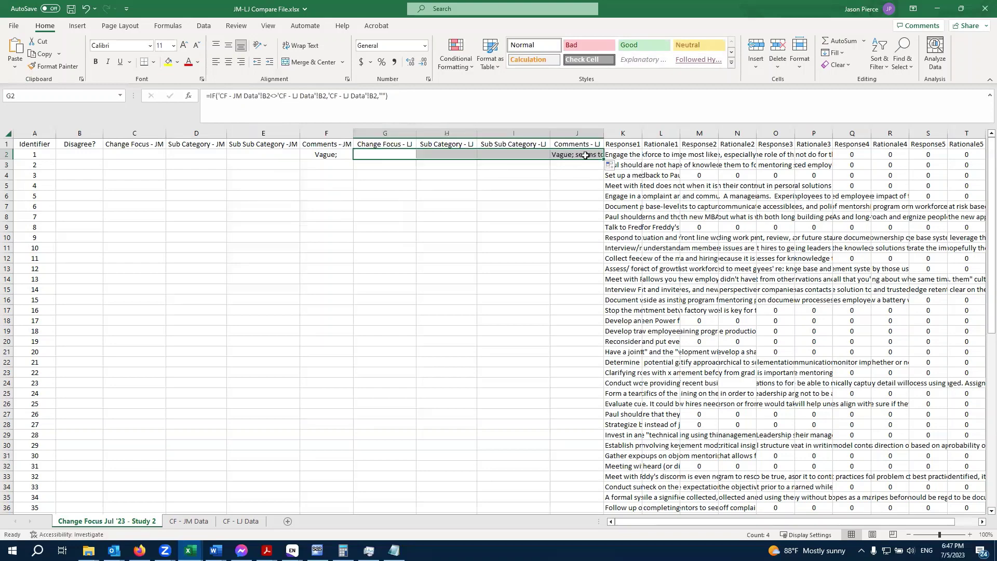
pyautogui.click(583, 155)
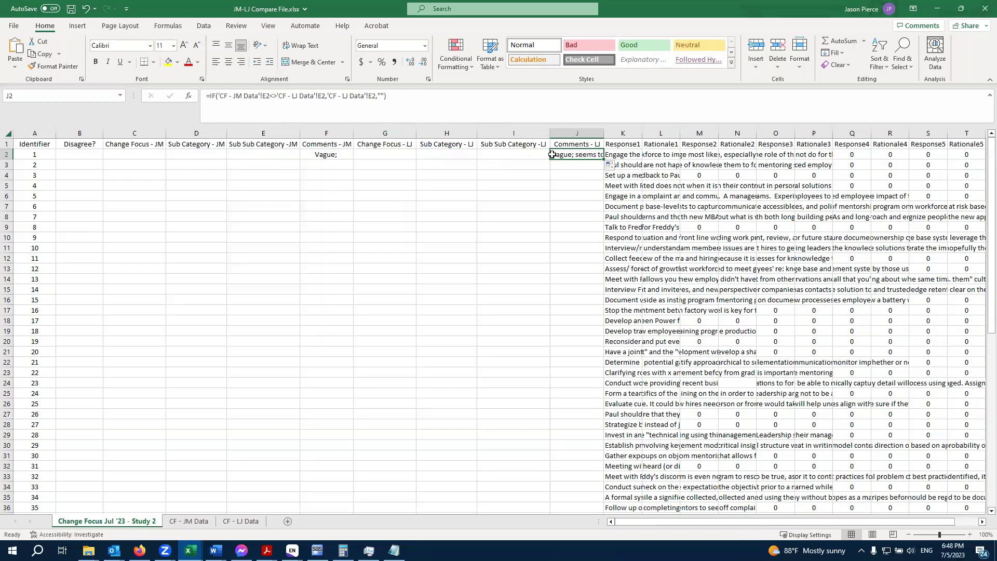
pyautogui.moveTo(607, 132); pyautogui.dragTo(646, 134)
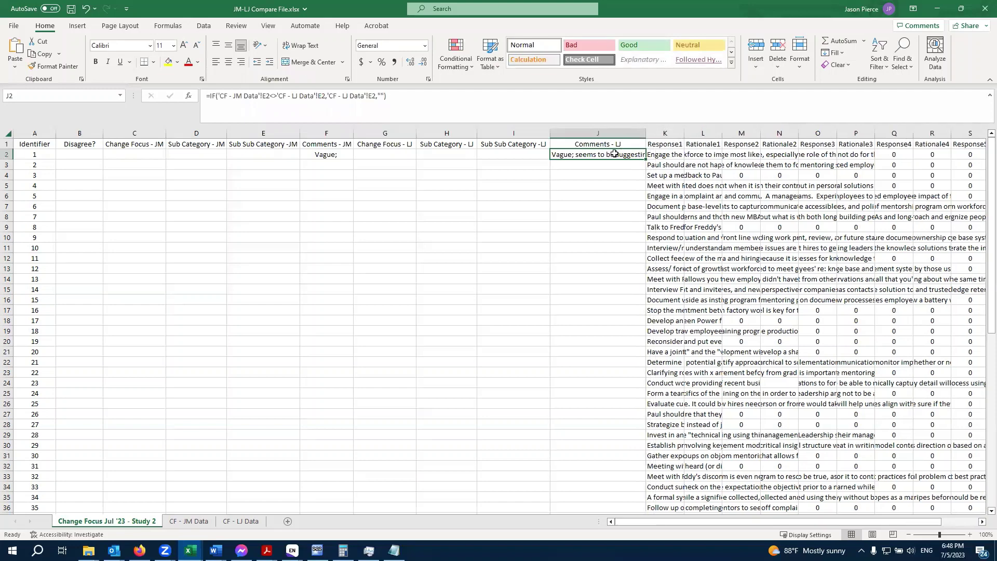
# Step: Compare the first response's comment in F2 with E2 on the CF - JM Data and CF - LJ Data sheets, then return to the comparison sheet
pyautogui.click(314, 154)
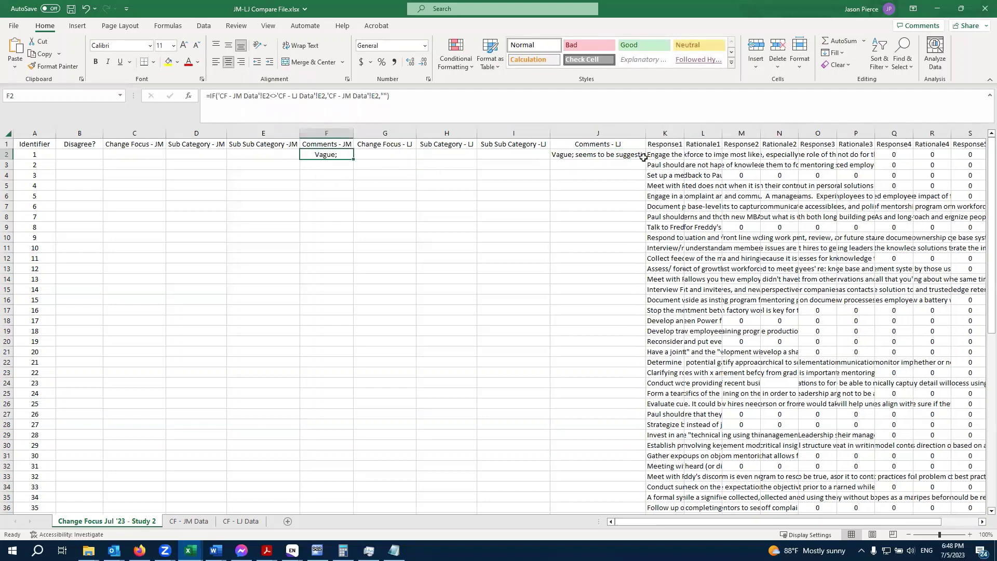
pyautogui.click(209, 520)
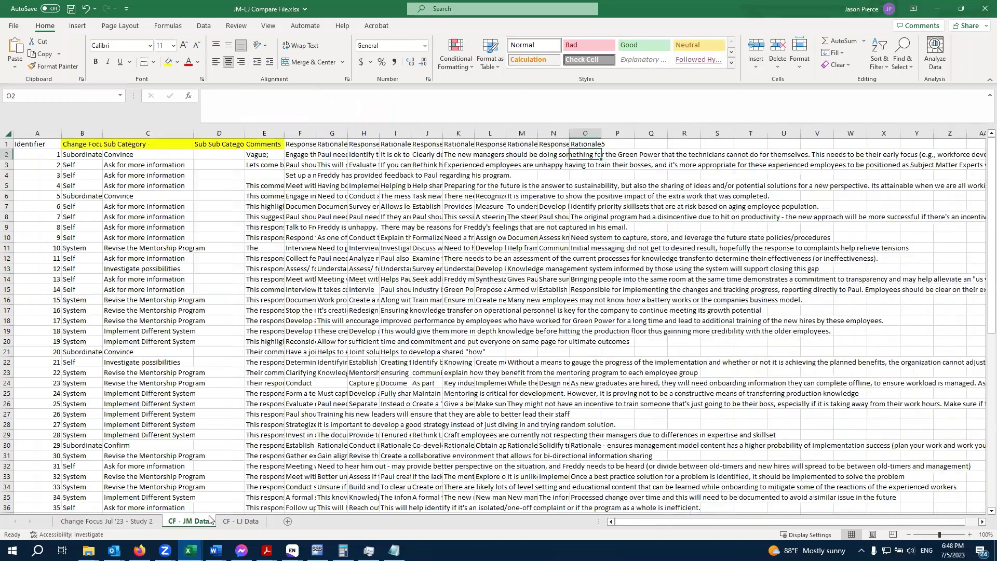
pyautogui.click(257, 155)
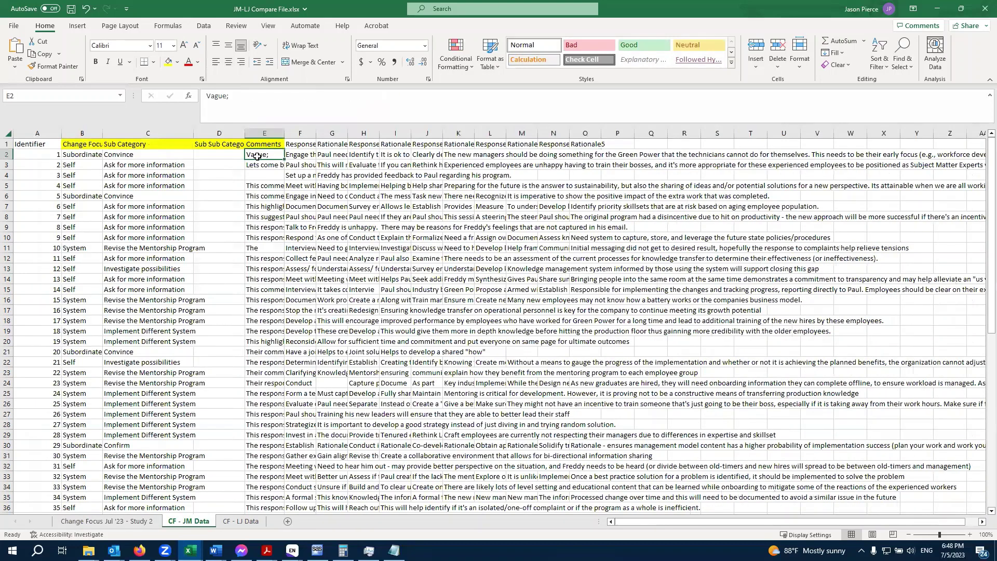
pyautogui.click(236, 522)
pyautogui.click(248, 156)
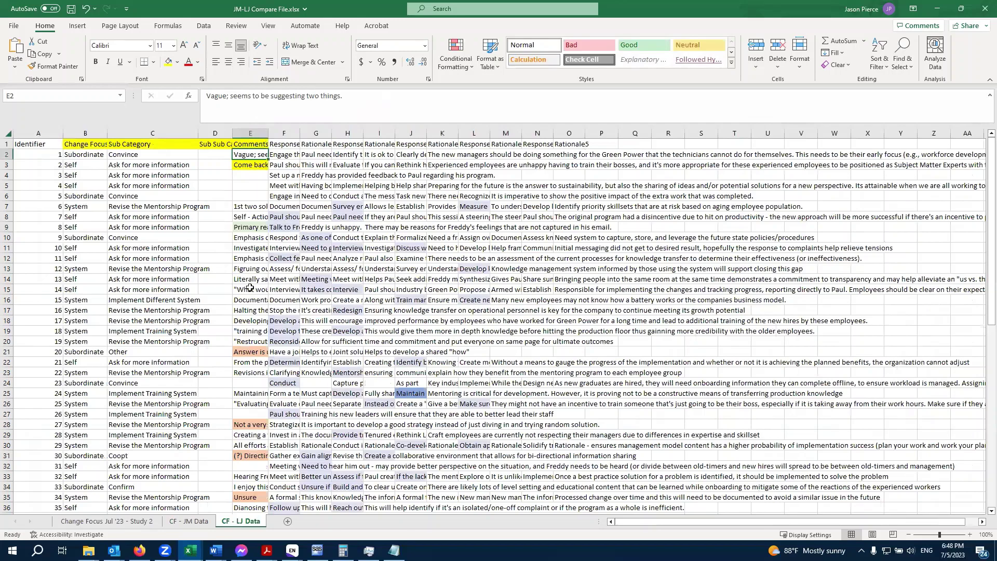
pyautogui.click(130, 521)
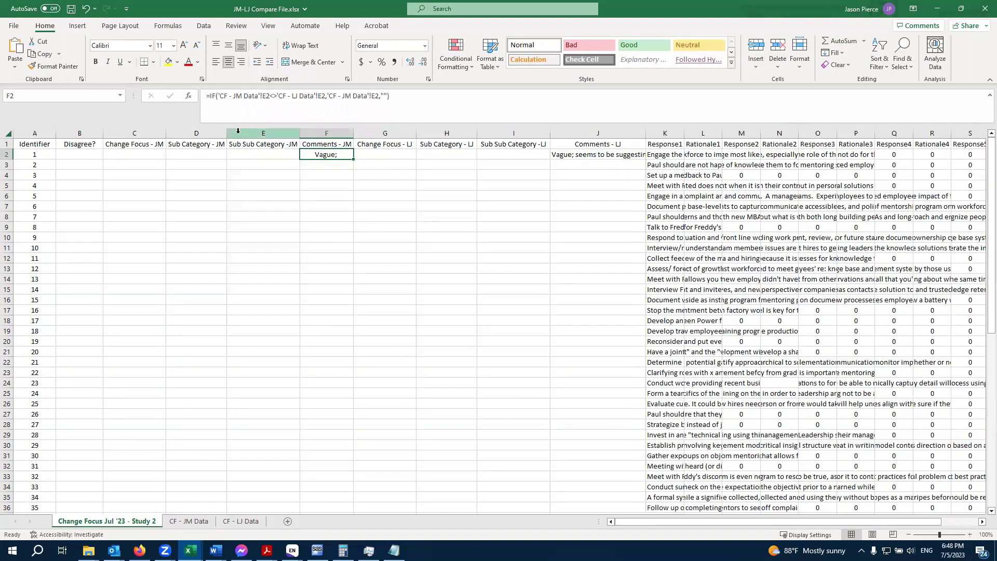
pyautogui.click(137, 166)
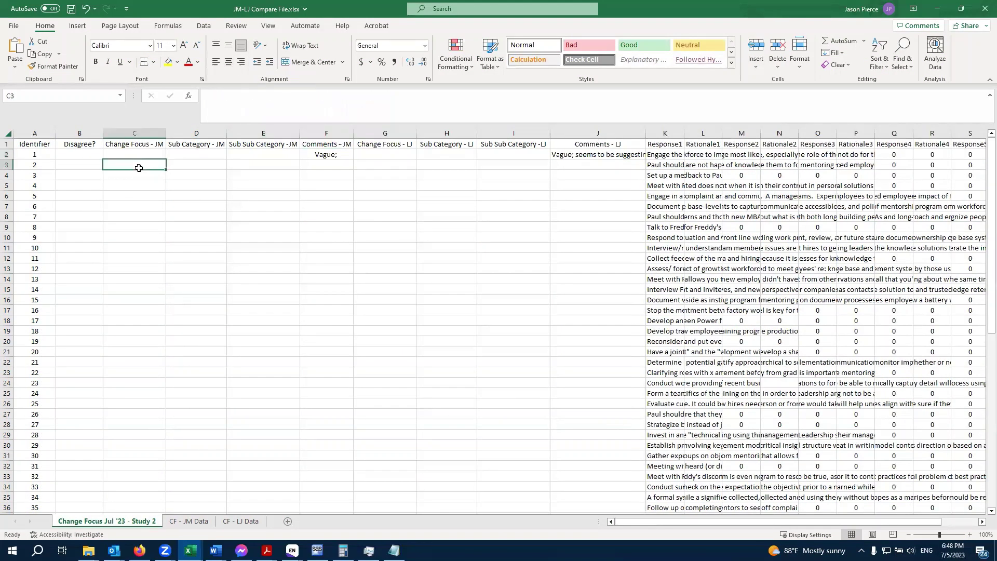
# Step: Fill the formulas in C2:J2 down through row 68, the last response
pyautogui.click(79, 157)
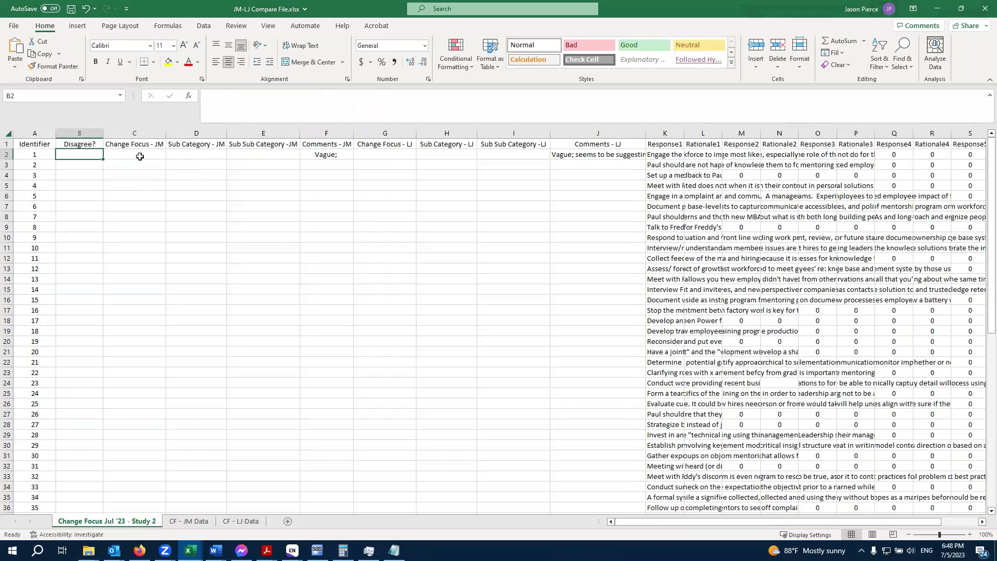
pyautogui.moveTo(132, 154); pyautogui.dragTo(586, 499)
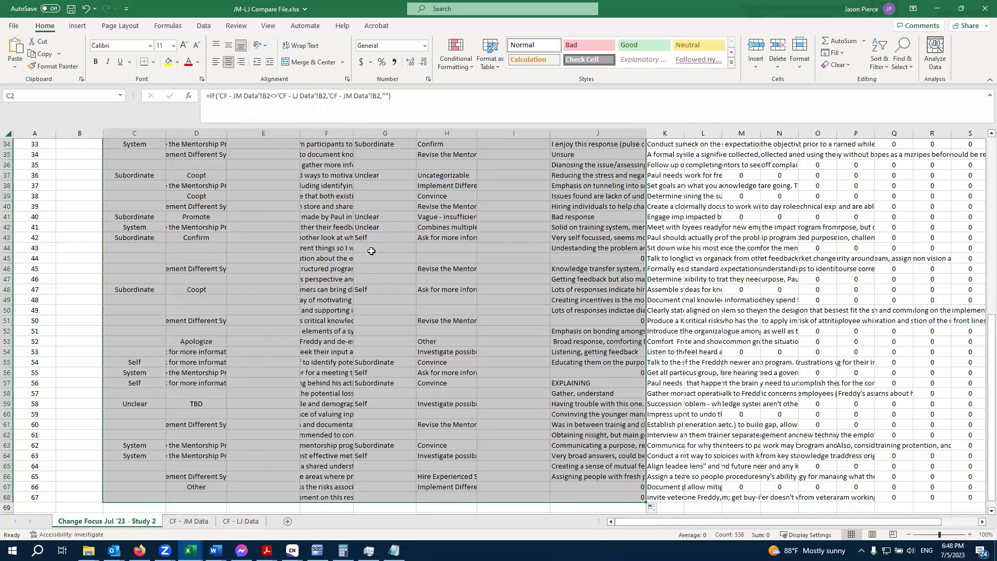
pyautogui.scroll(4, 362, 278)
pyautogui.scroll(7, 362, 279)
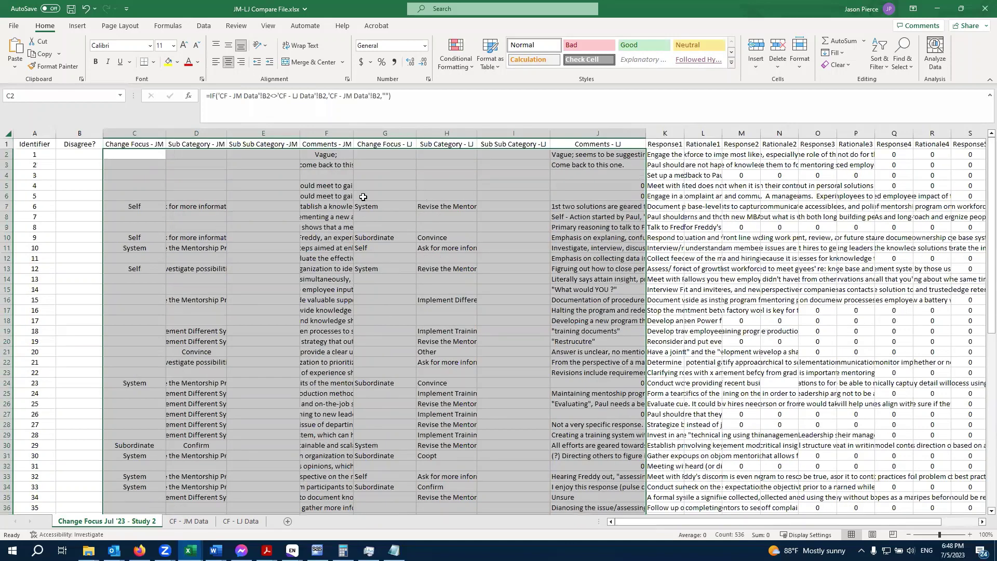
# Step: Examine the filled JM and LJ columns for rows where the coders' change focus or sub category differs
pyautogui.scroll(-2, 441, 192)
pyautogui.scroll(-9, 571, 202)
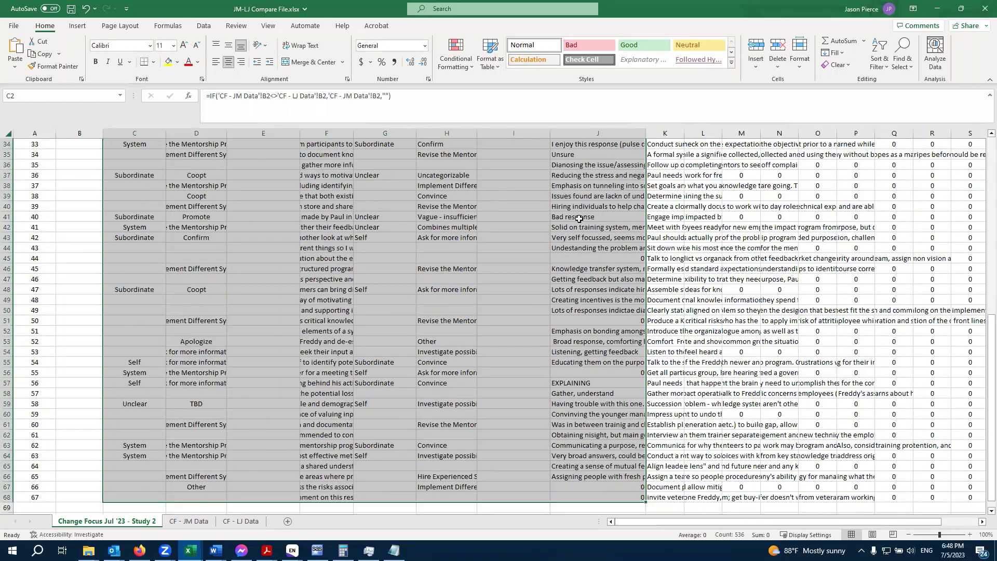
pyautogui.scroll(11, 579, 218)
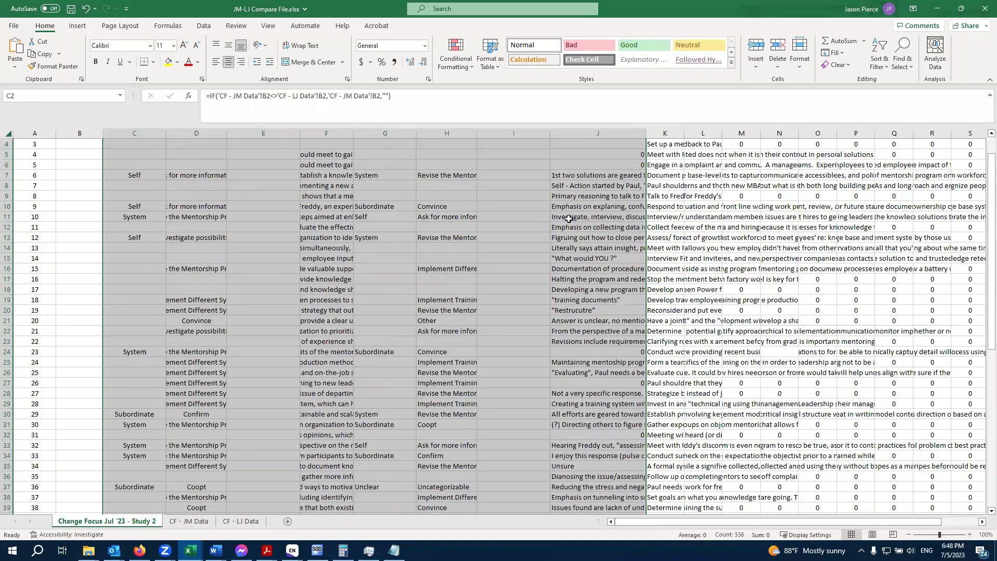
pyautogui.click(113, 206)
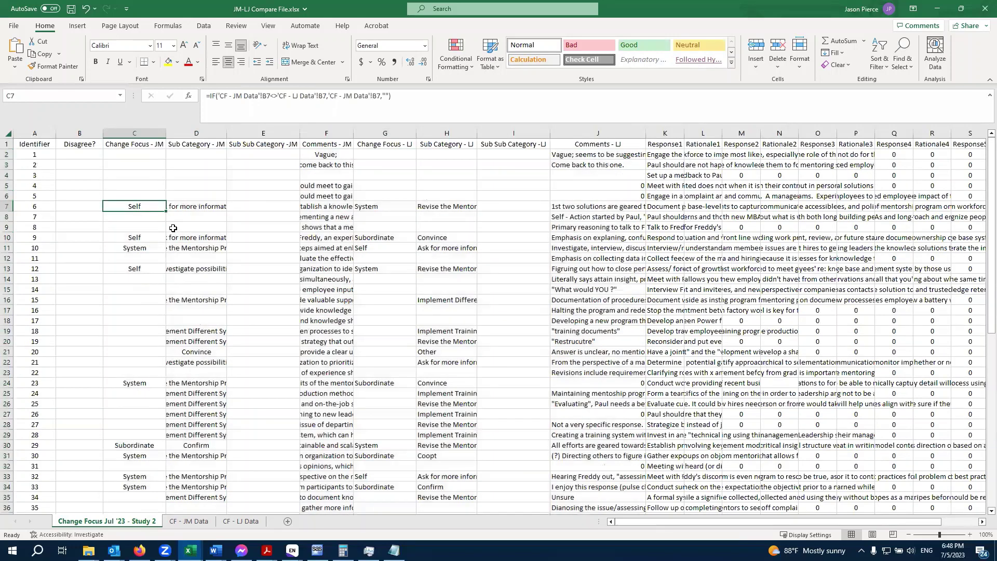
pyautogui.scroll(-7, 172, 228)
pyautogui.scroll(-9, 172, 228)
pyautogui.scroll(9, 176, 229)
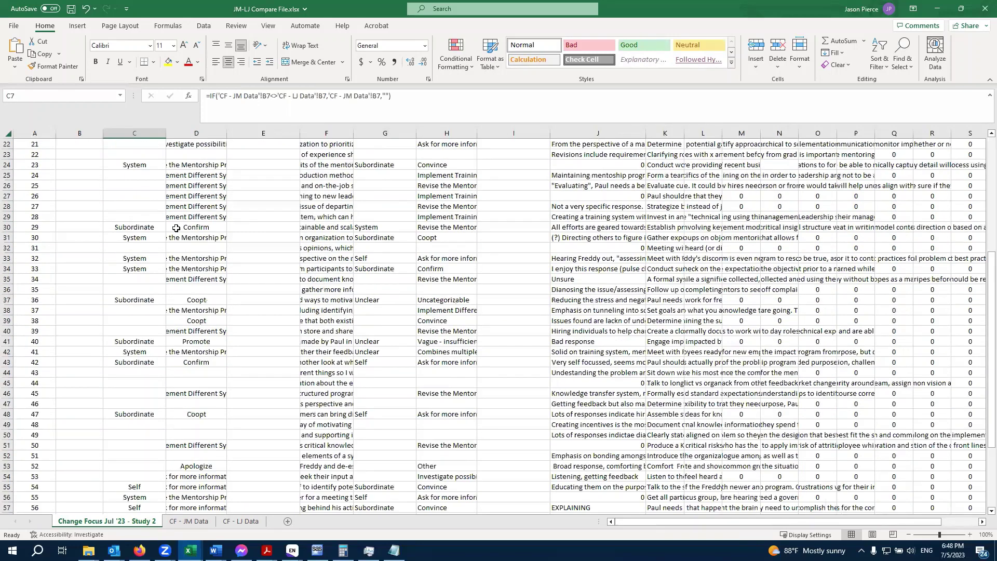
pyautogui.scroll(7, 177, 228)
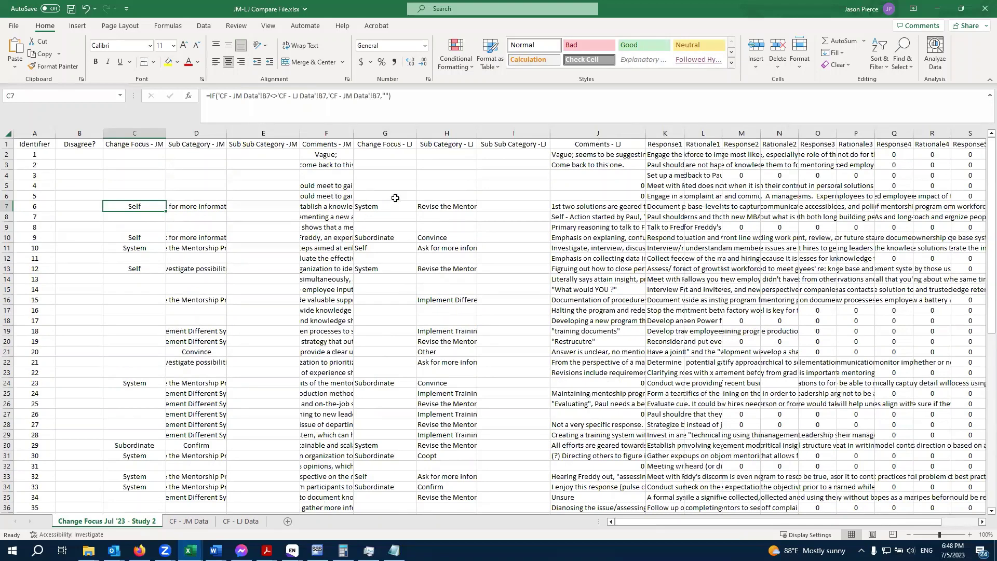
pyautogui.click(78, 157)
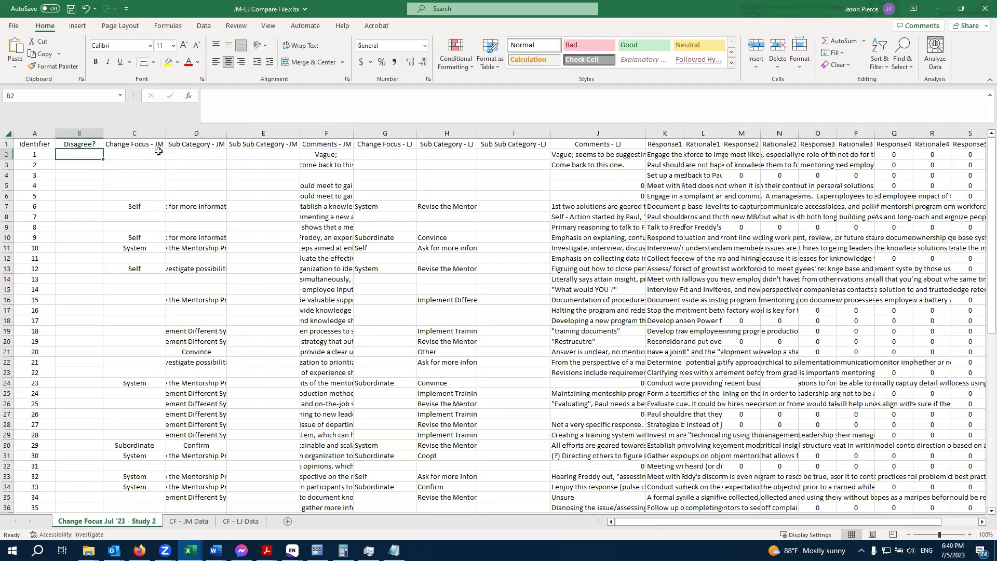
pyautogui.click(175, 154)
pyautogui.click(144, 154)
pyautogui.click(89, 153)
pyautogui.click(134, 202)
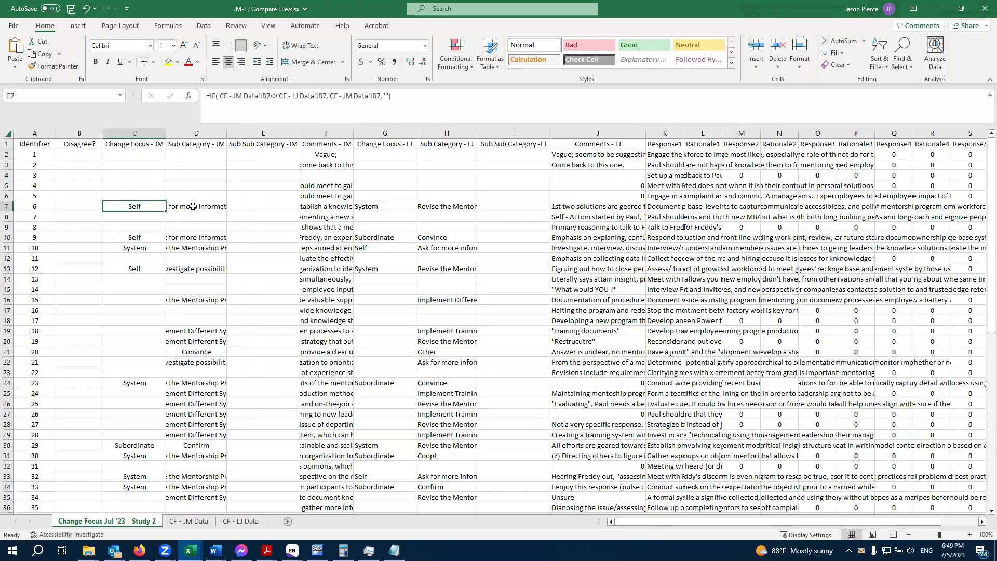
# Step: Start an IF formula in B2 under Disagree? with an OR test whose first condition is C2<>G2
pyautogui.click(90, 156)
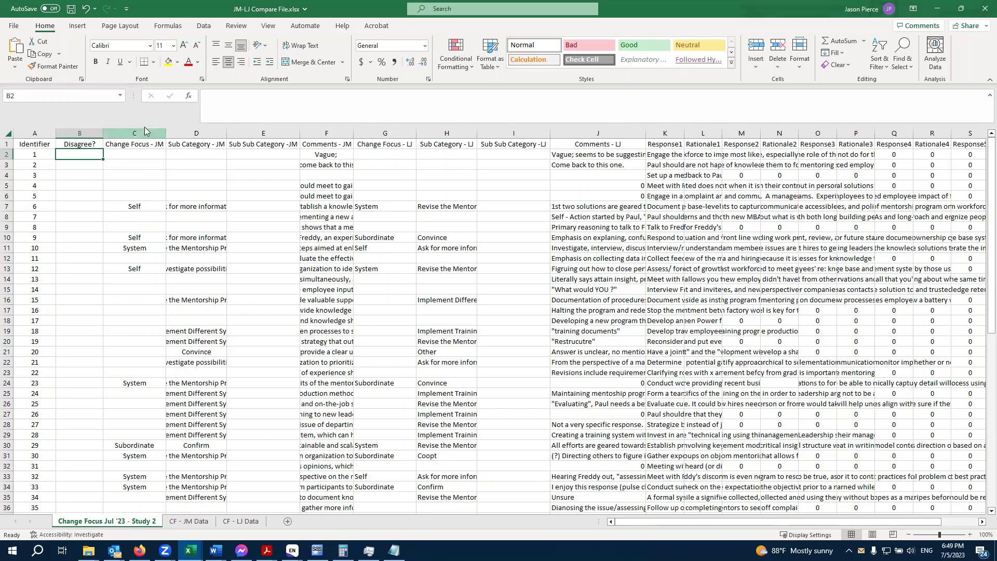
pyautogui.write('=if(')
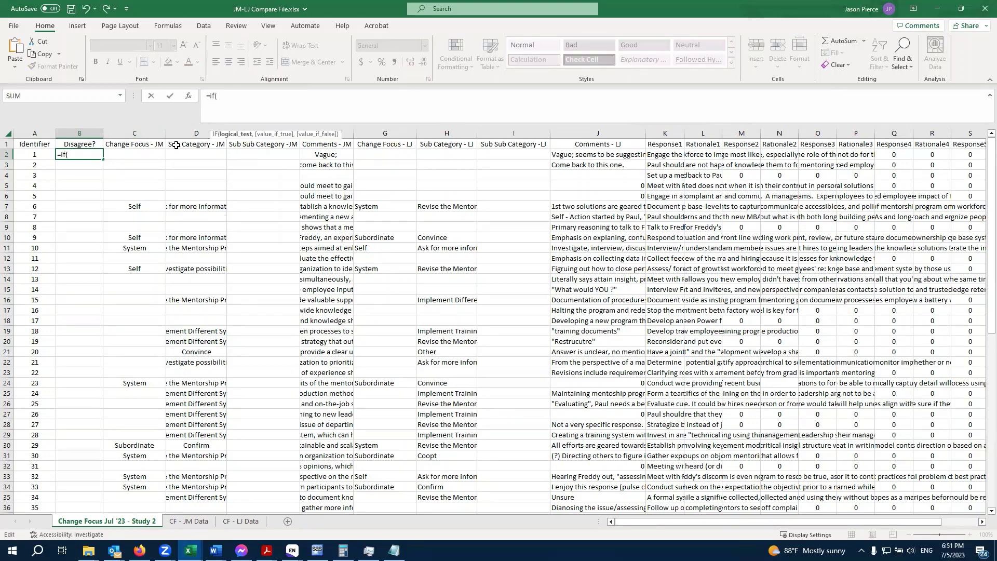
pyautogui.write('OR(')
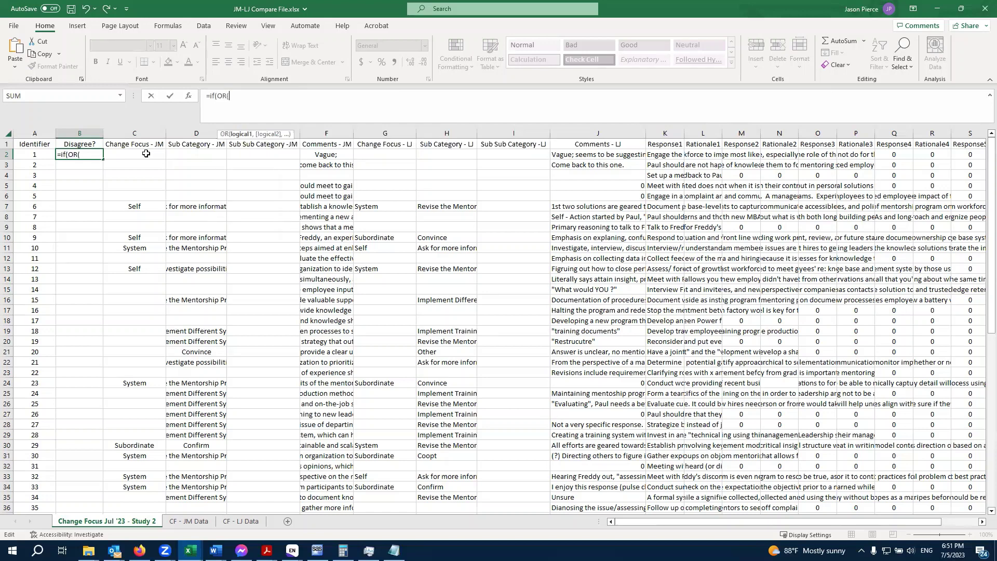
pyautogui.click(146, 153)
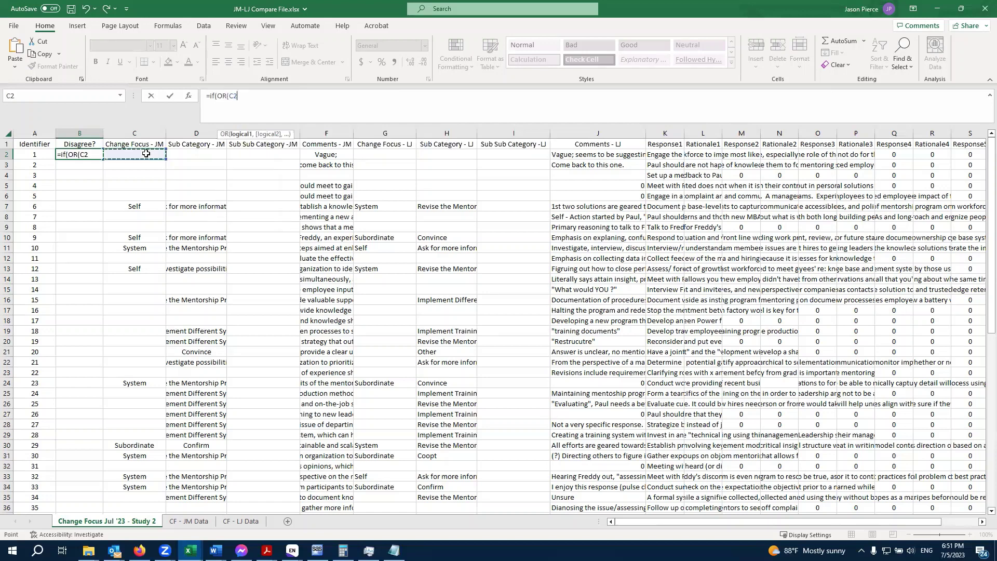
pyautogui.write('<>')
pyautogui.click(377, 154)
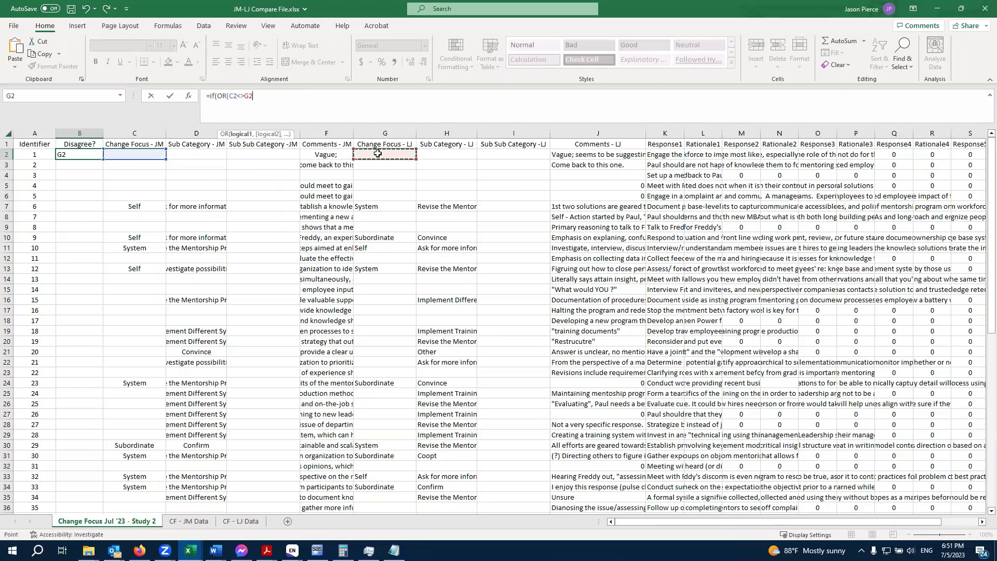
pyautogui.write(',')
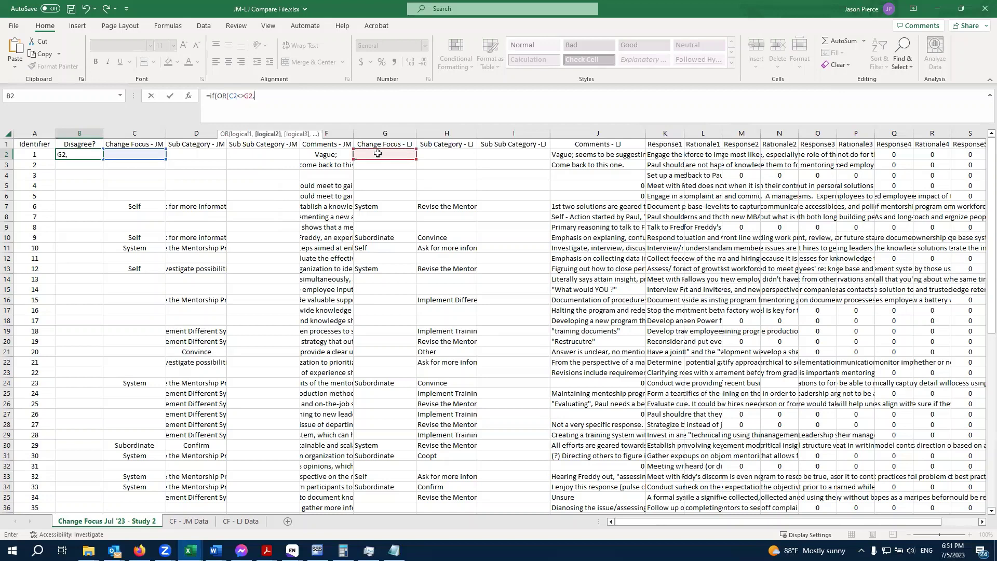
# Step: Complete the B2 formula with D2<>H2 as the second OR condition, returning 1 if true and 0 if false
pyautogui.click(183, 154)
pyautogui.write('<>')
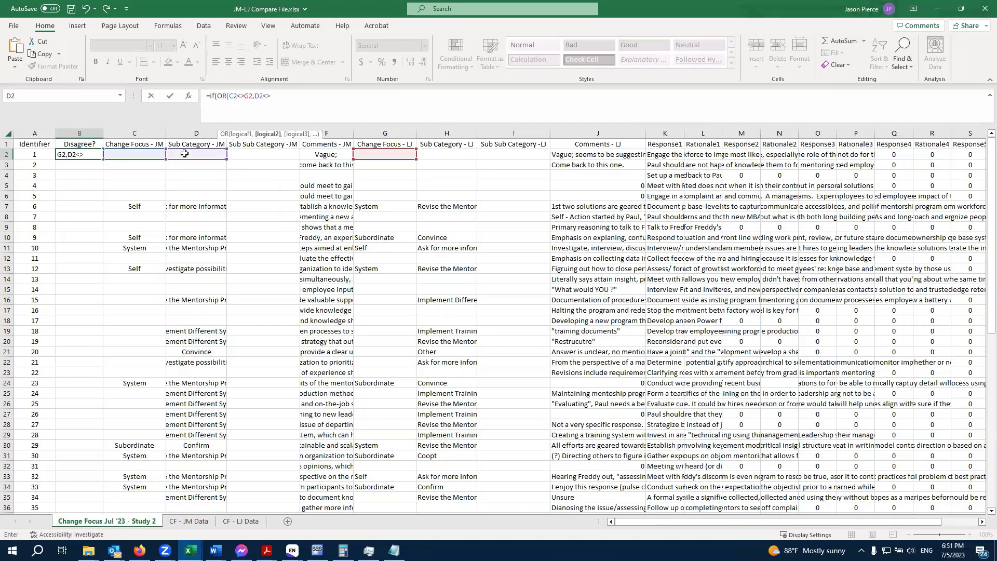
pyautogui.click(423, 157)
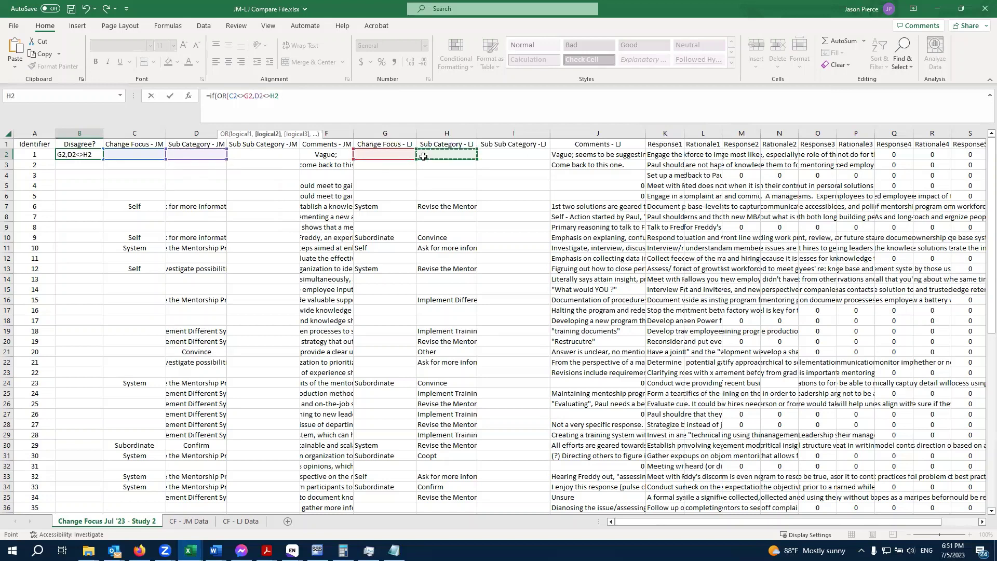
pyautogui.write(')')
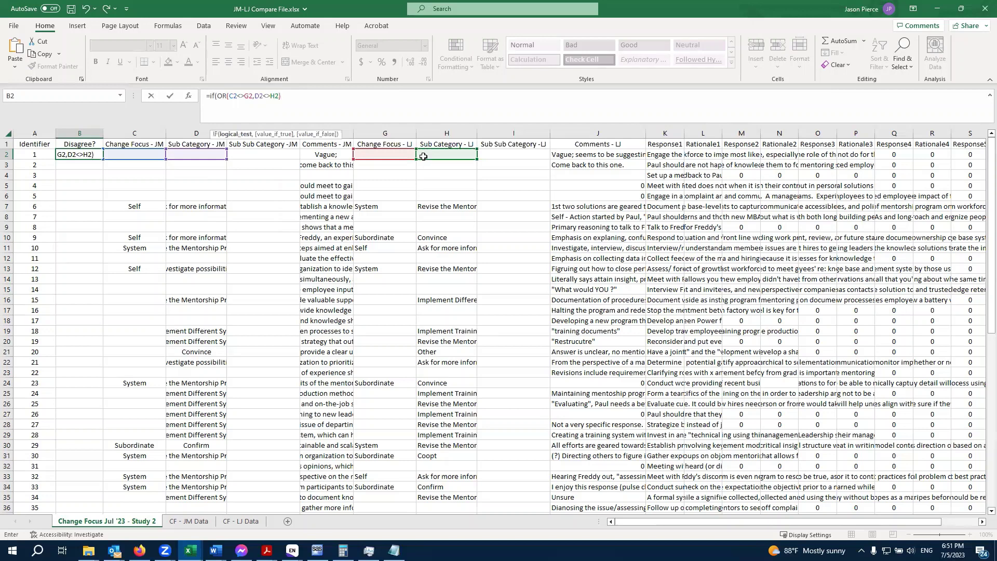
pyautogui.write(')')
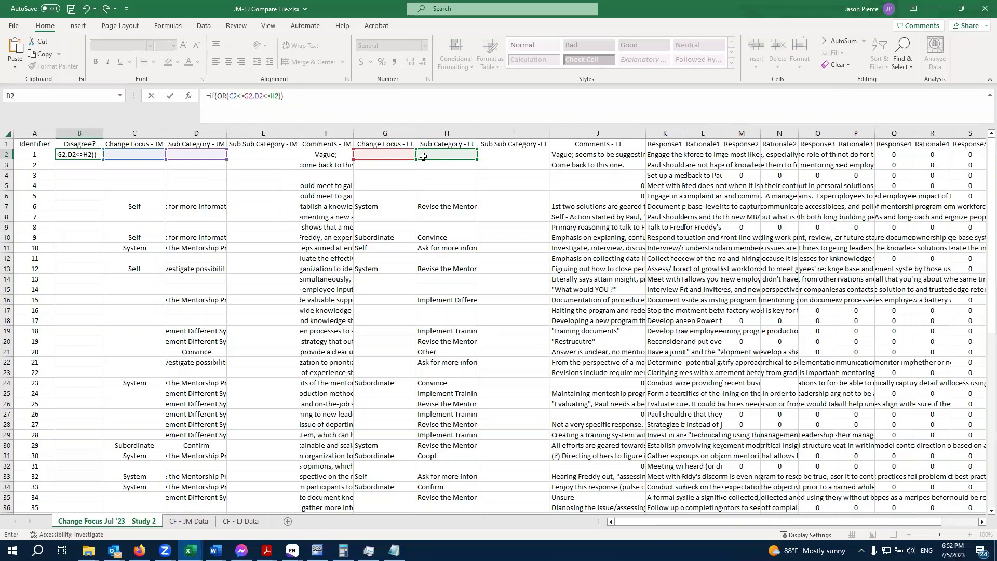
pyautogui.press('BackSpace')
pyautogui.write(',')
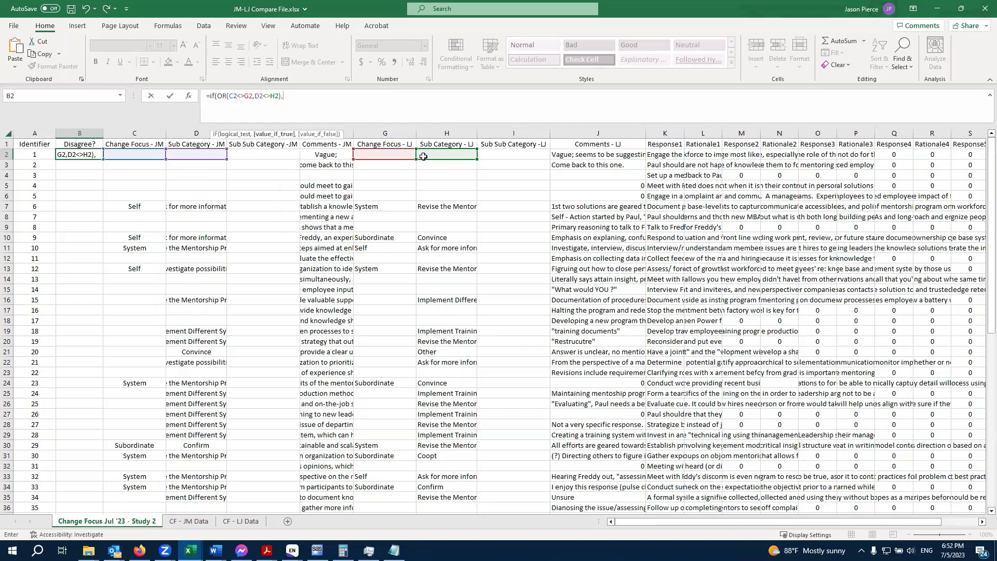
pyautogui.write('1,0')
pyautogui.press('Return')
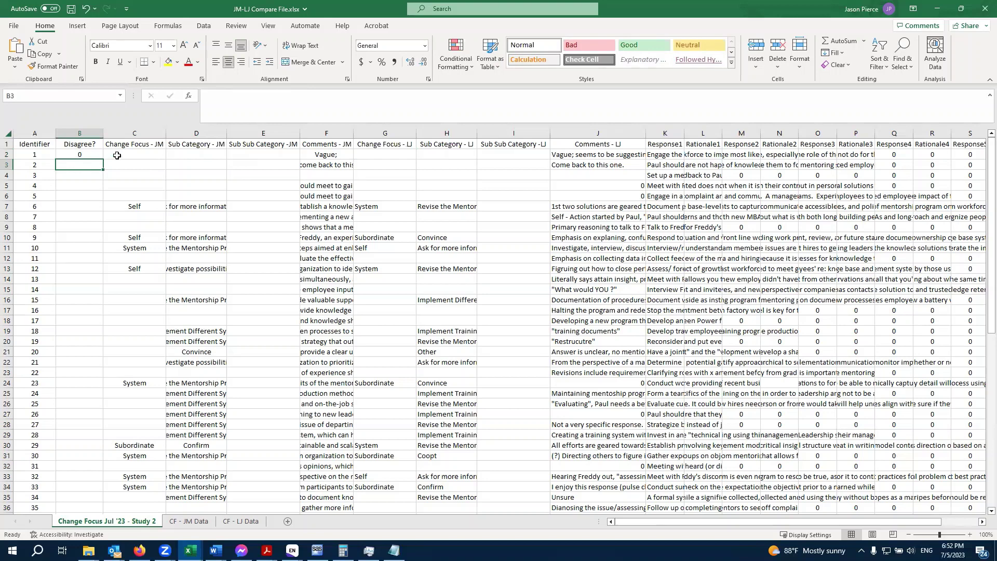
# Step: Check the compared cells C2:D2 and G2:H2, and fill the Disagree? formula from B2 down through row 68
pyautogui.moveTo(115, 155); pyautogui.dragTo(219, 165)
pyautogui.moveTo(372, 156); pyautogui.dragTo(446, 155)
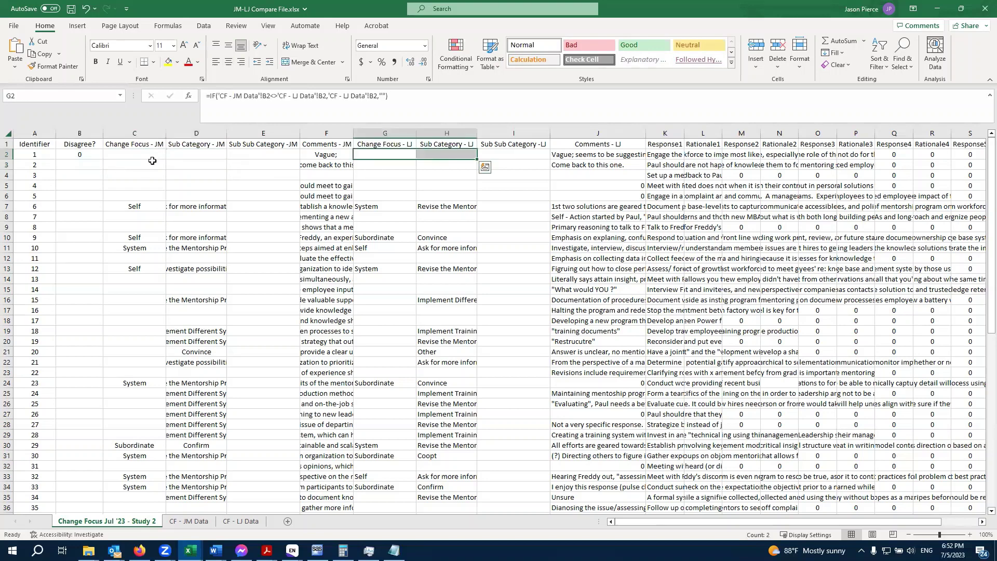
pyautogui.click(80, 153)
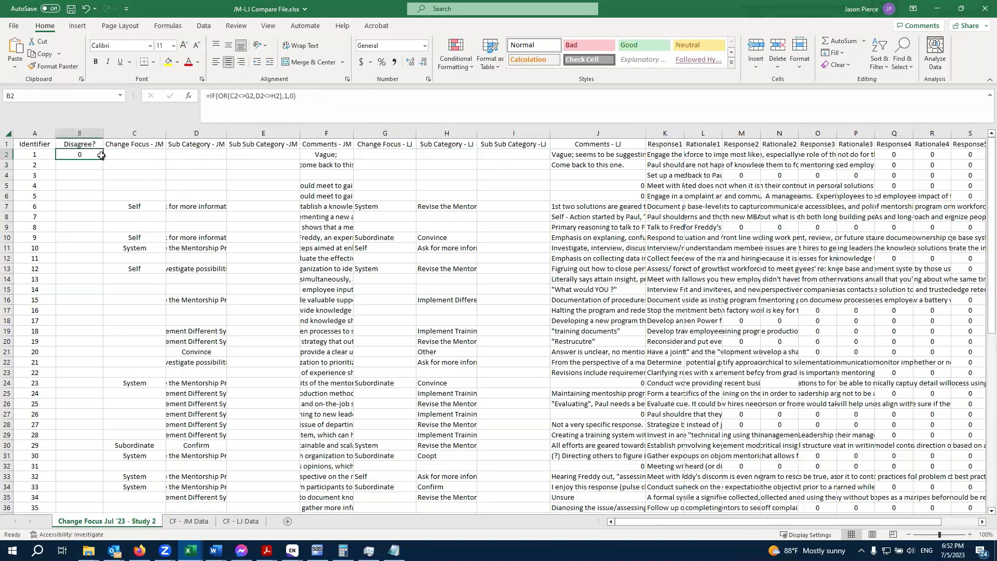
pyautogui.moveTo(102, 160); pyautogui.dragTo(101, 251)
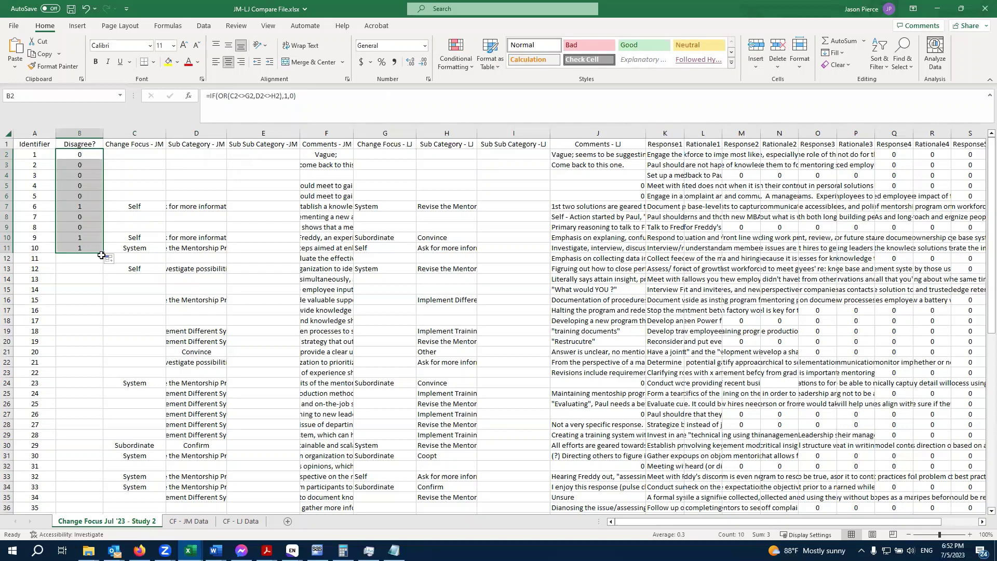
pyautogui.moveTo(103, 254); pyautogui.dragTo(104, 497)
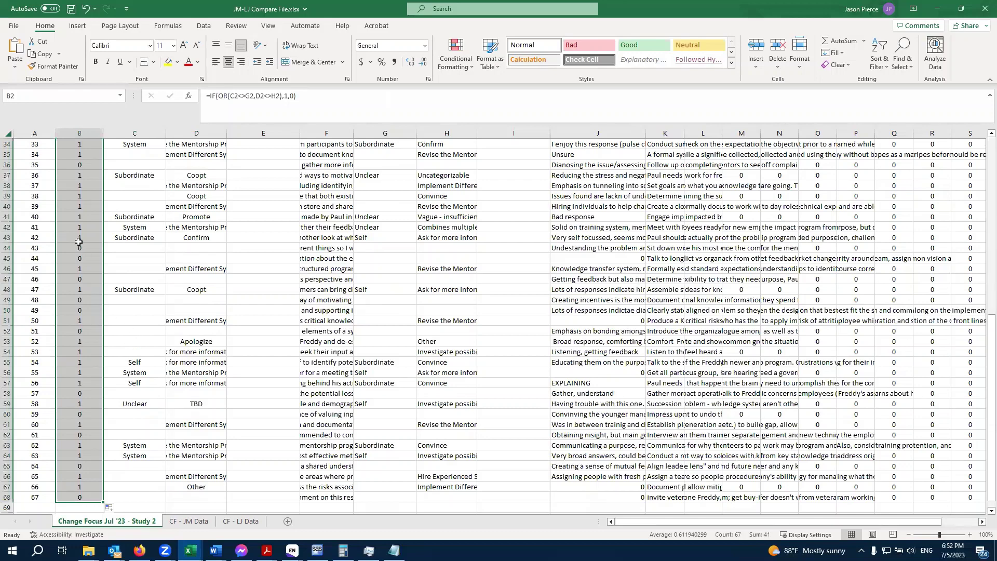
# Step: Review the Disagree? flags against the JM and LJ categories across all responses
pyautogui.scroll(1, 73, 242)
pyautogui.scroll(-6, 73, 242)
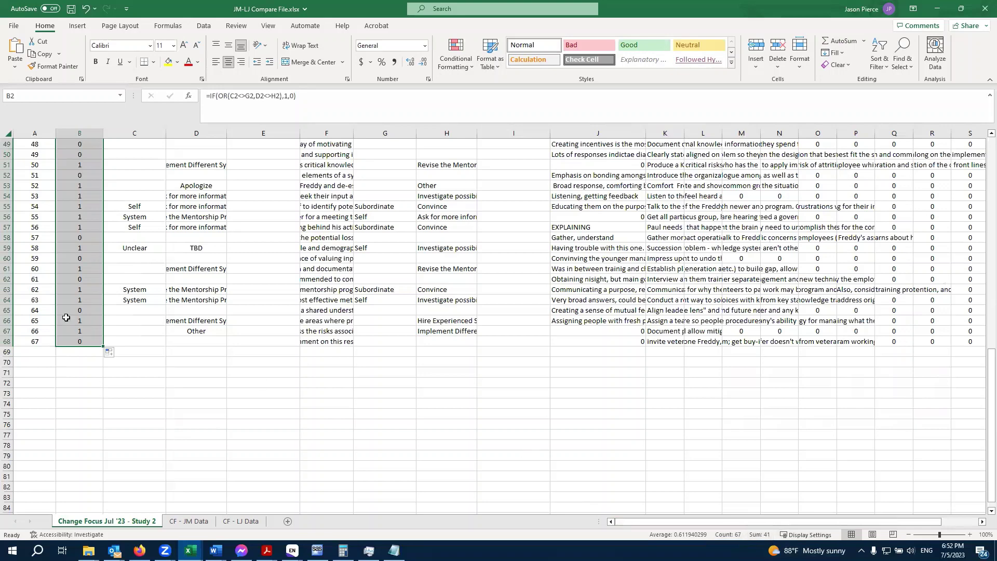
pyautogui.scroll(4, 108, 279)
pyautogui.scroll(12, 107, 278)
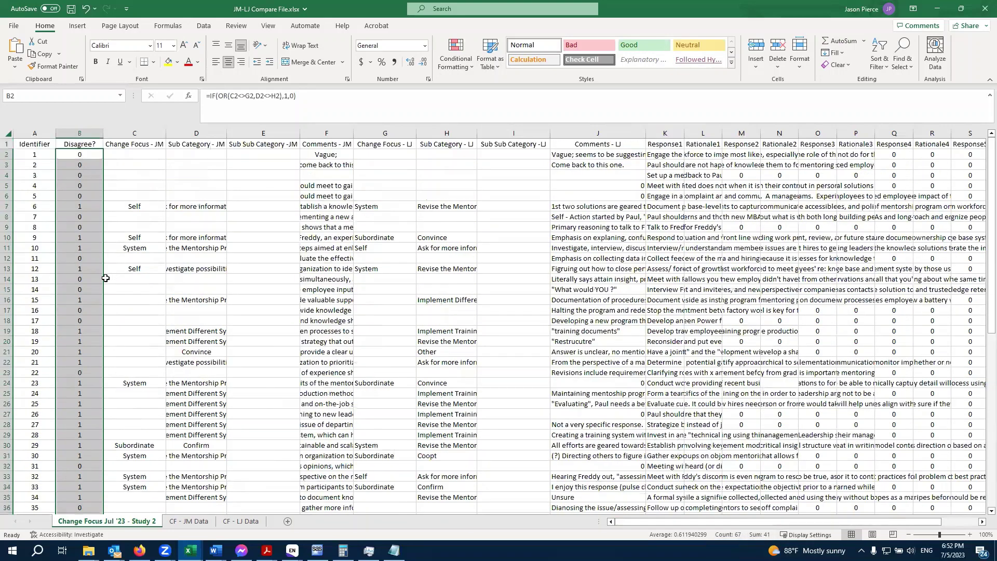
pyautogui.click(163, 197)
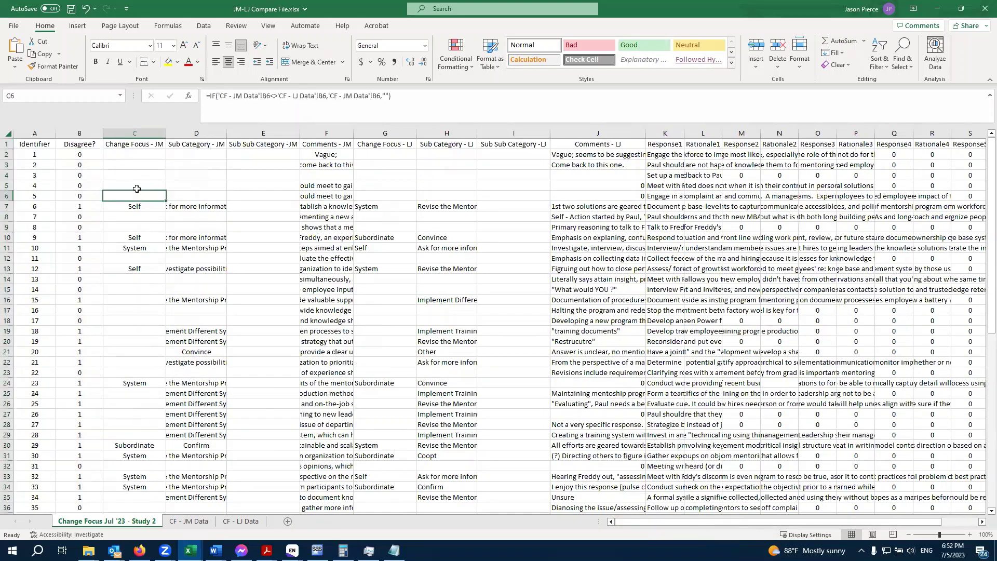
pyautogui.scroll(-1, 133, 202)
pyautogui.scroll(-9, 132, 201)
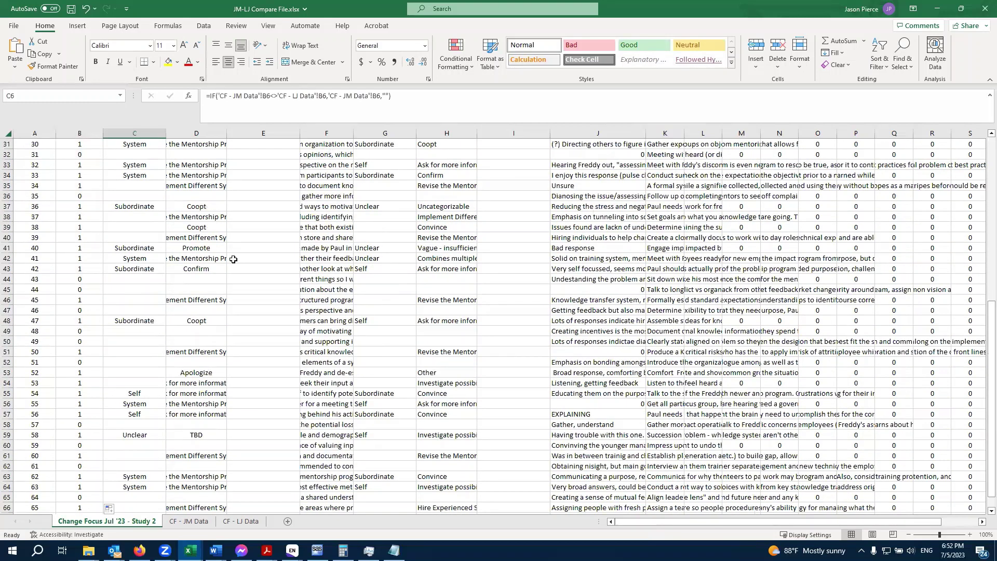
pyautogui.scroll(6, 223, 258)
pyautogui.scroll(4, 223, 258)
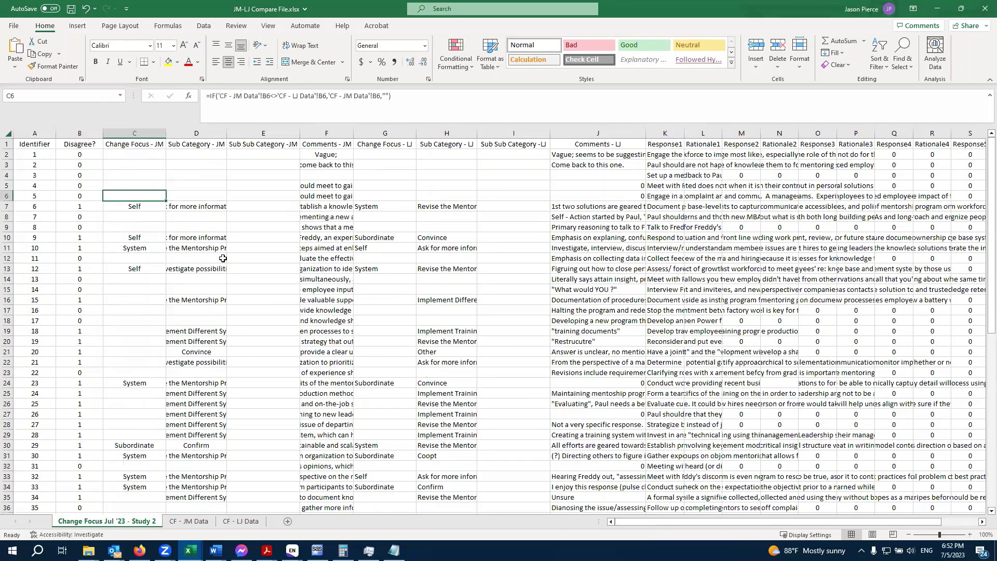